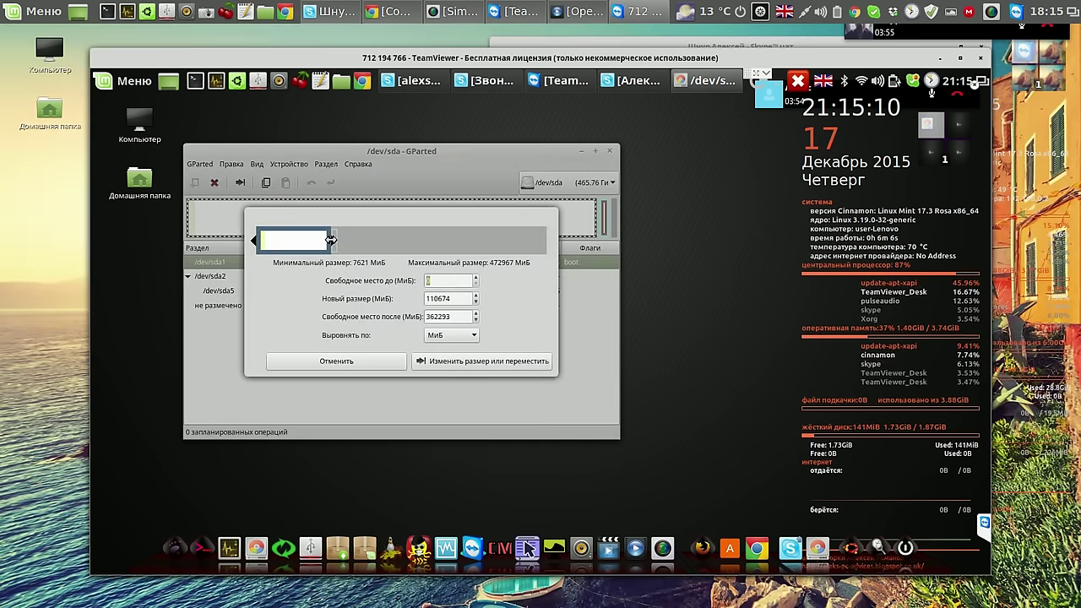
# - Queue a resize of /dev/sda1 to a new size of 102400 MiB (100 GiB)
pyautogui.moveTo(326, 240); pyautogui.dragTo(326, 241)
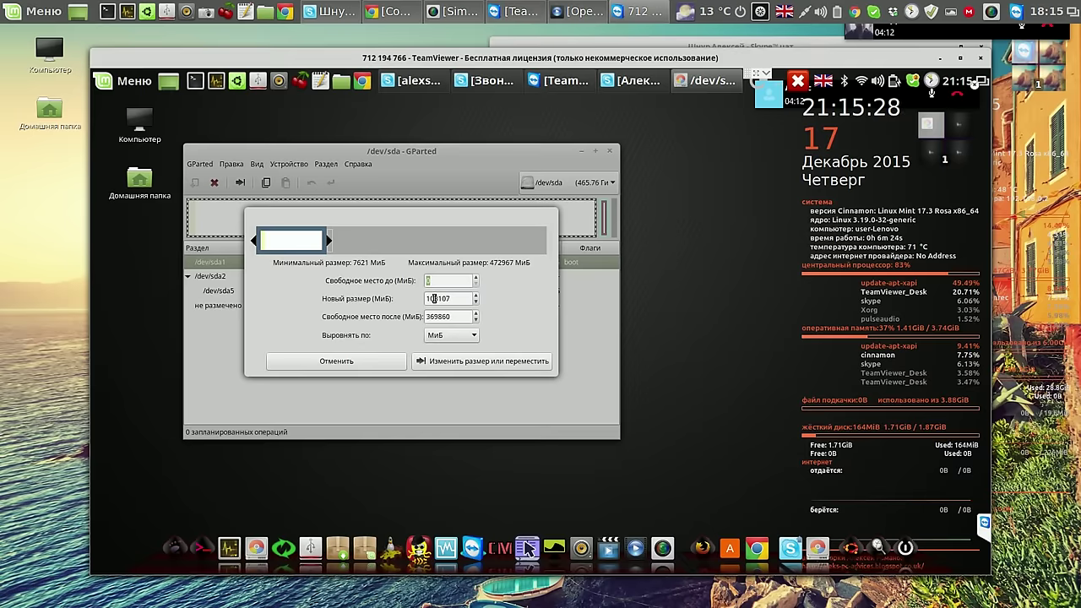
pyautogui.moveTo(434, 298); pyautogui.dragTo(460, 300)
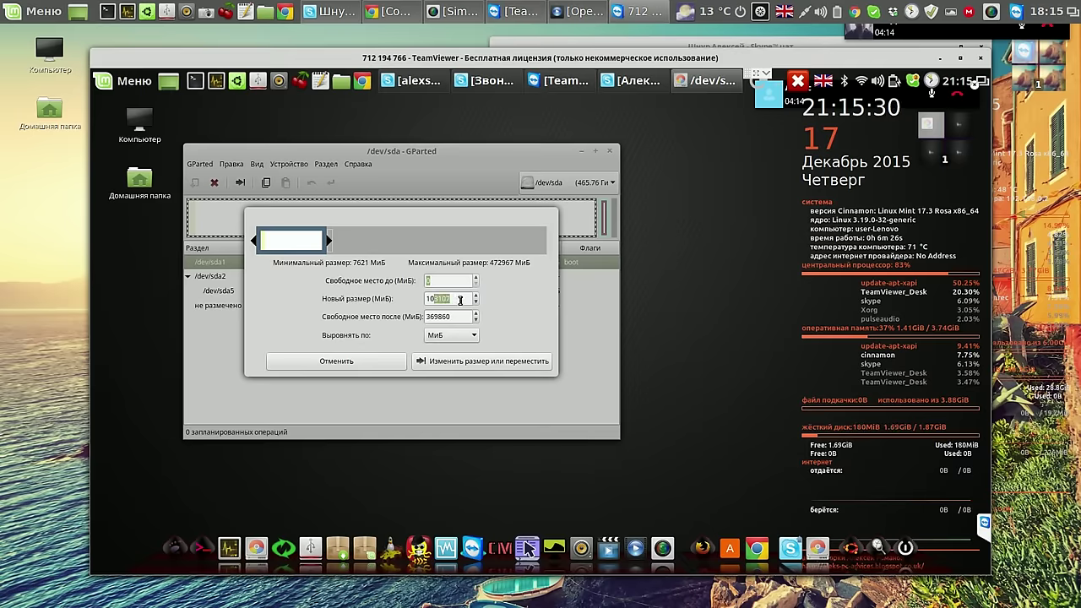
pyautogui.write('2')
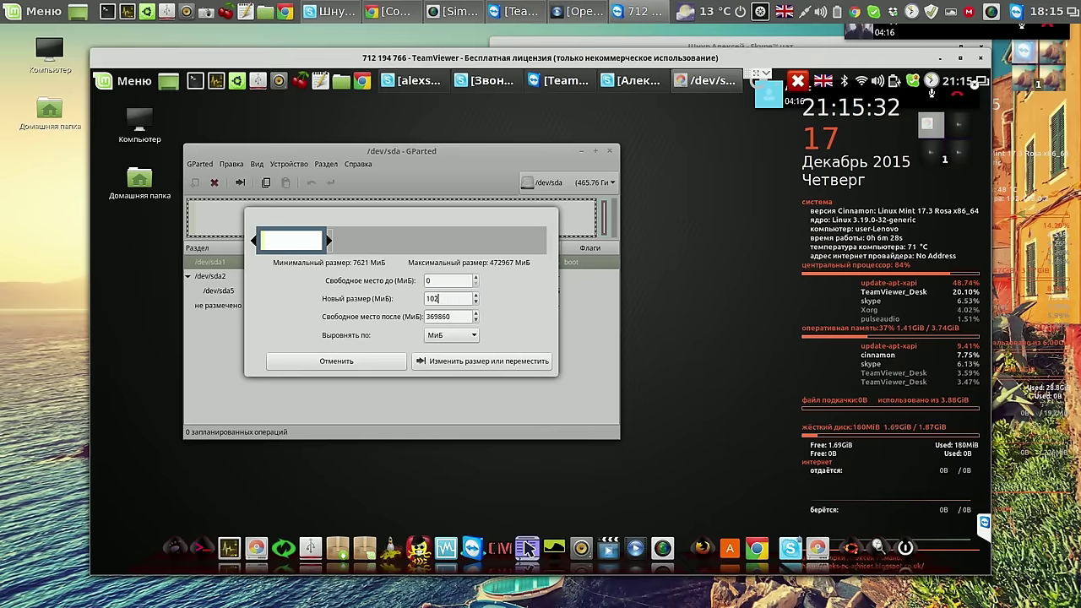
pyautogui.write('400')
pyautogui.click(462, 315)
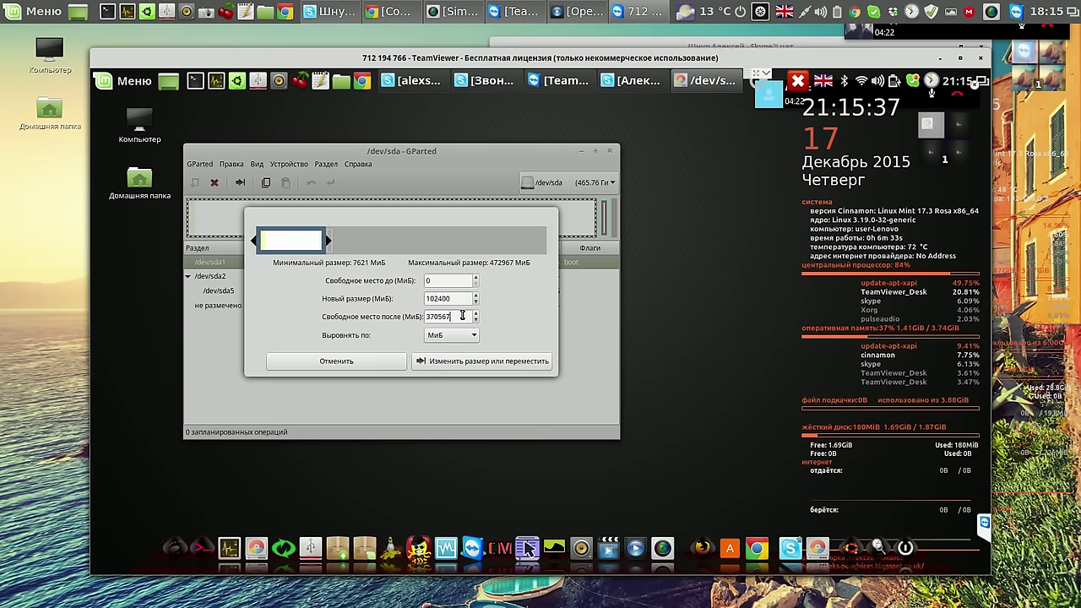
pyautogui.click(497, 365)
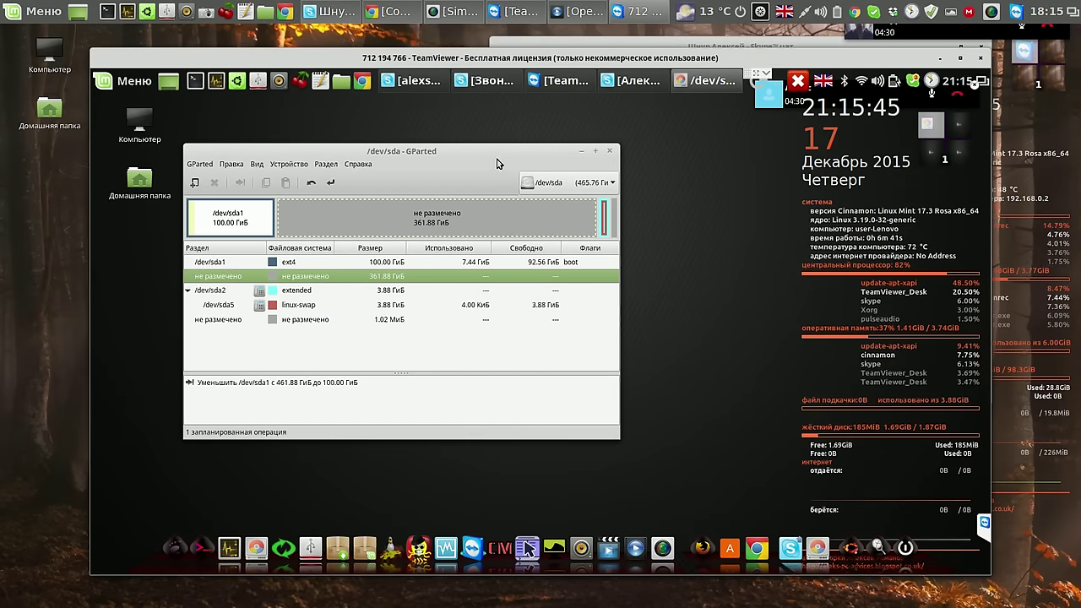
# - Apply the queued shrink of /dev/sda1 and ignore the /dev/sdb partition table error
pyautogui.hotkey('ctrl', 'Return')
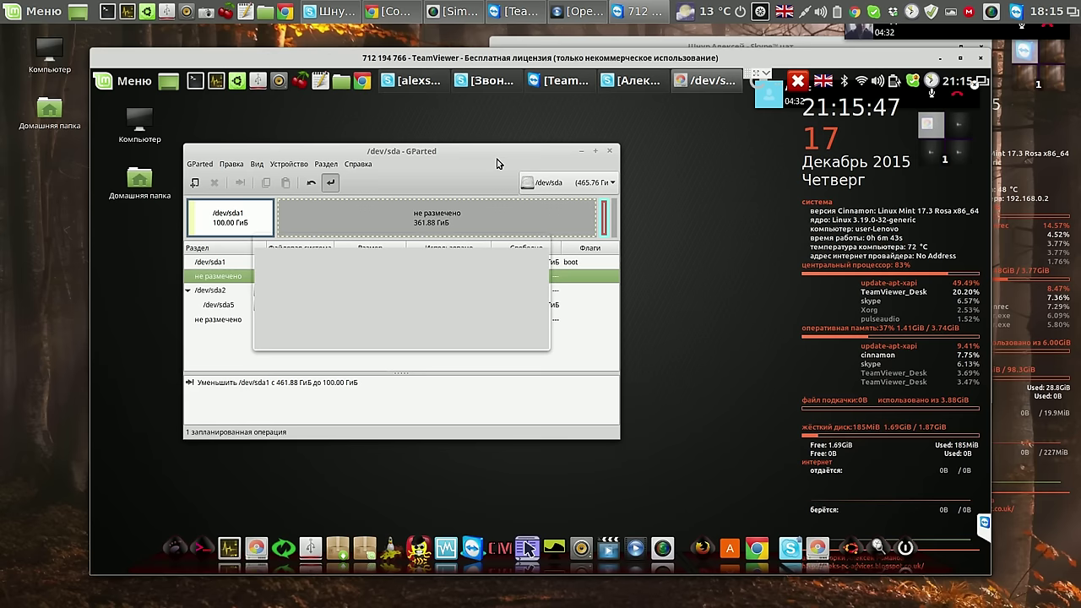
pyautogui.press('Return')
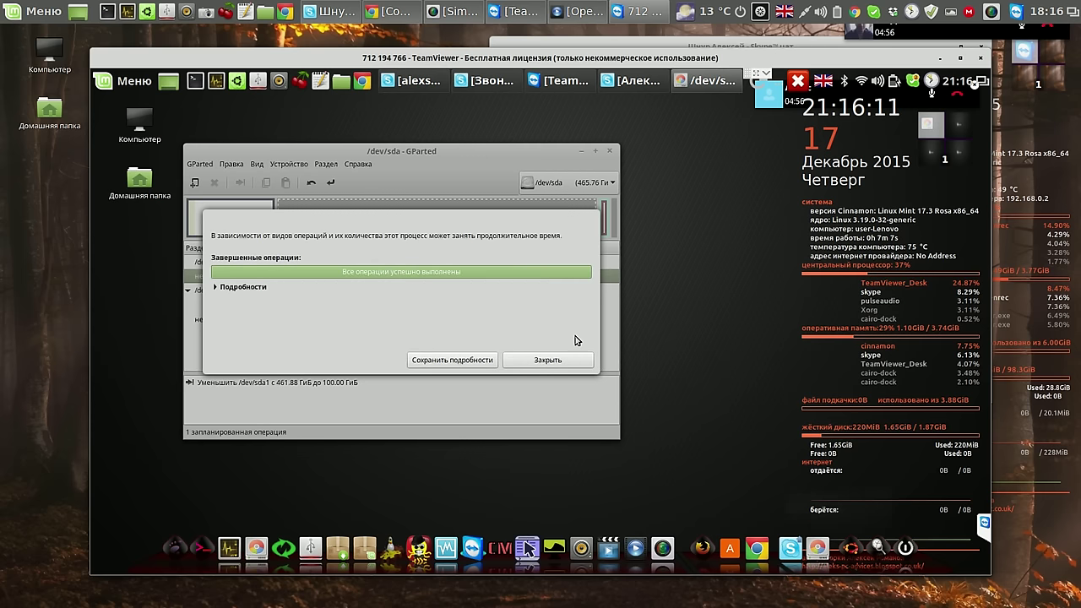
pyautogui.click(557, 360)
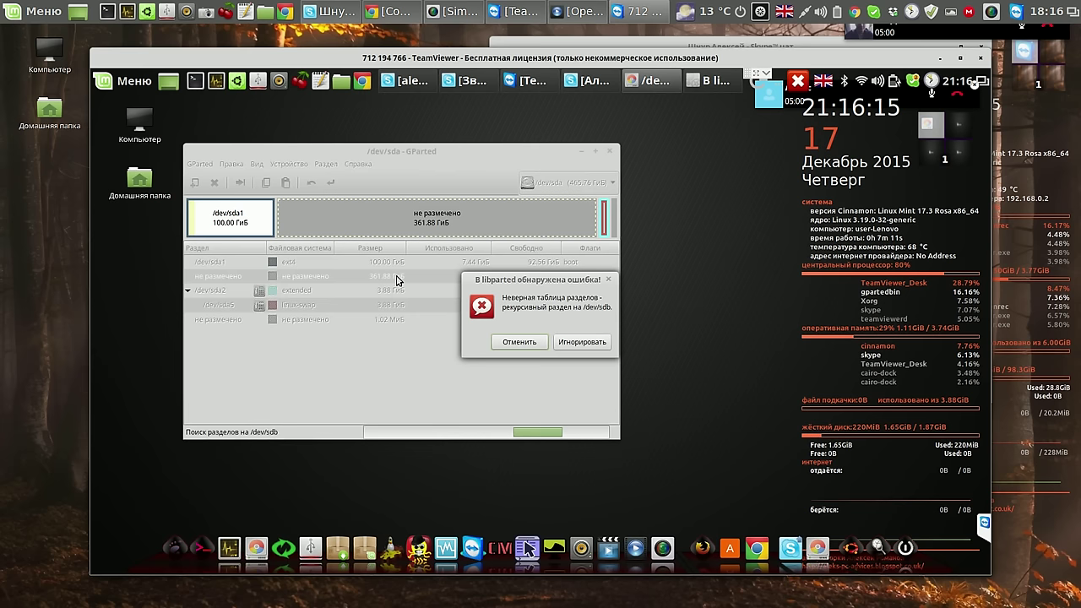
pyautogui.click(593, 343)
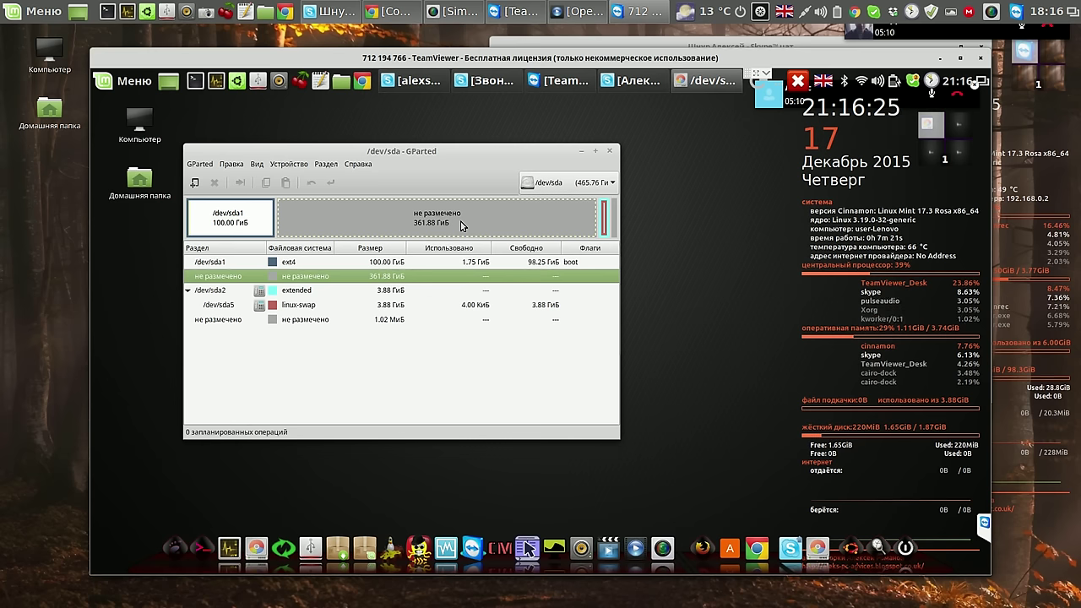
pyautogui.rightClick(403, 277)
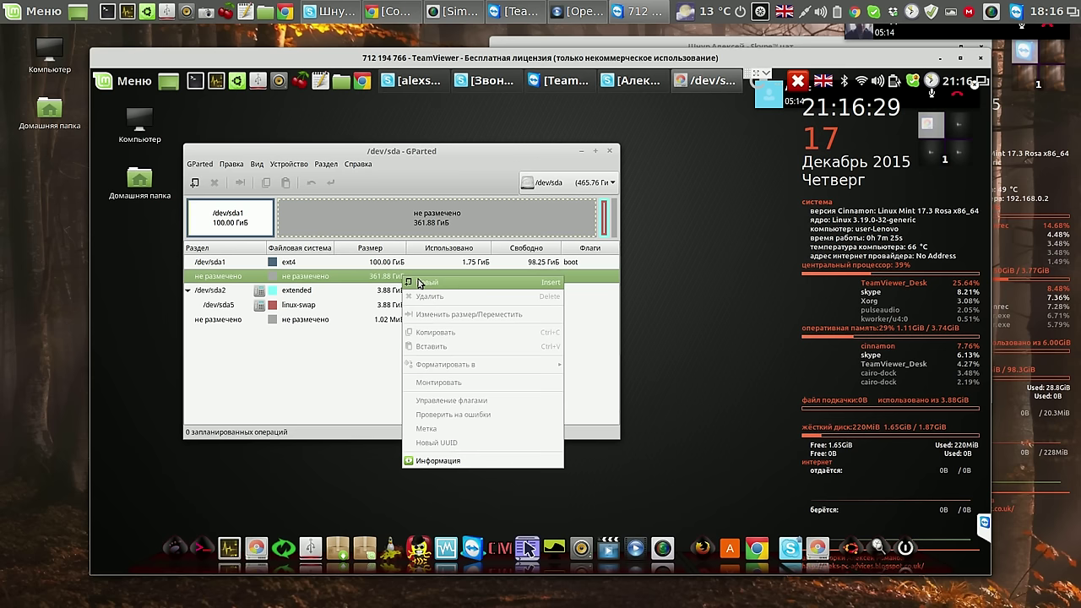
pyautogui.click(419, 283)
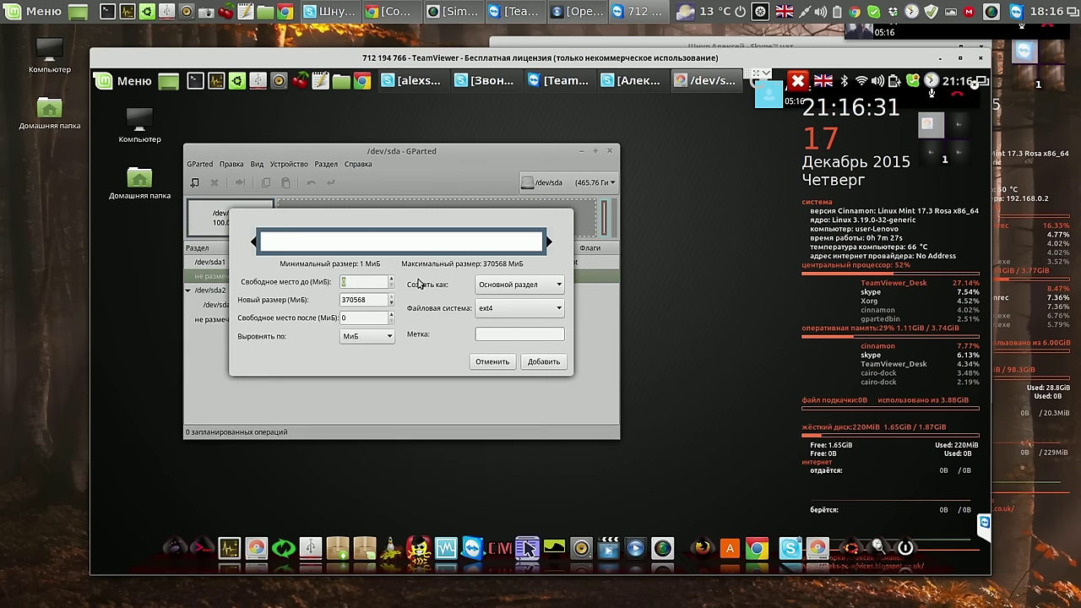
pyautogui.click(556, 287)
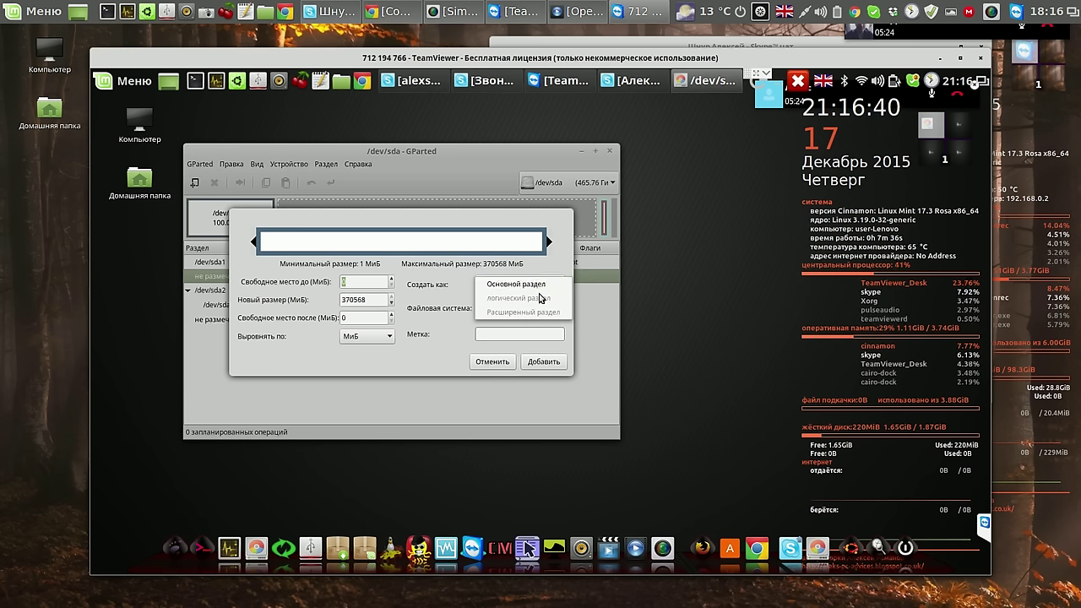
pyautogui.click(480, 362)
pyautogui.click(479, 362)
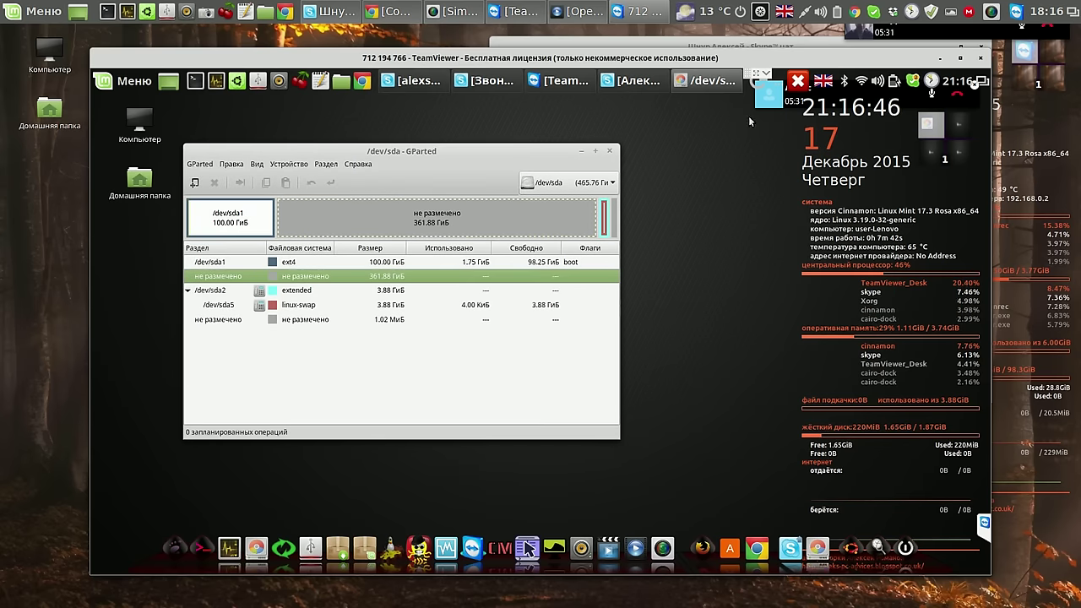
pyautogui.click(991, 12)
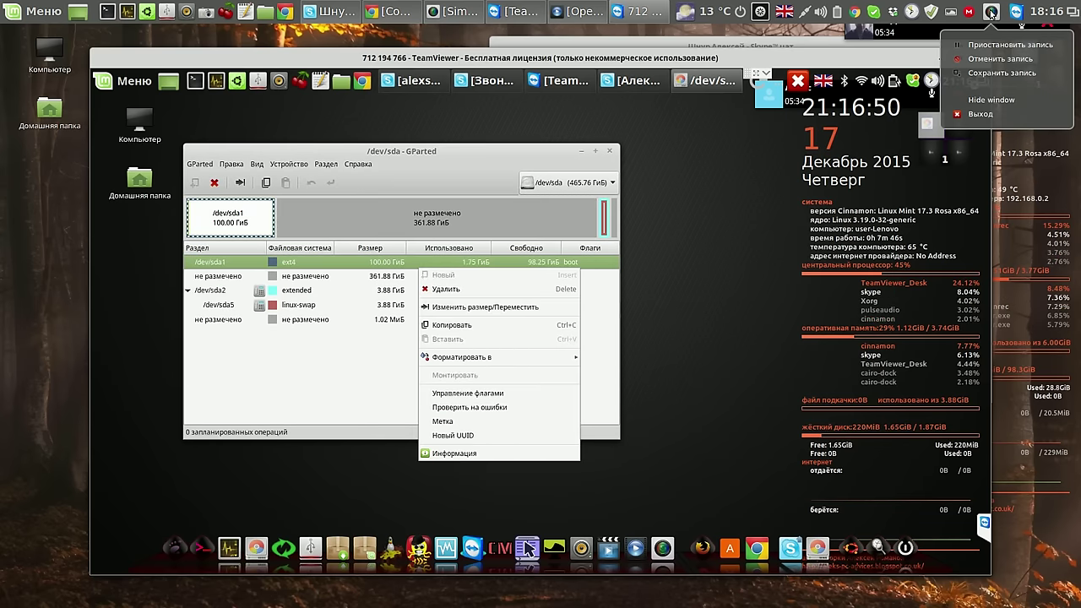
pyautogui.click(524, 171)
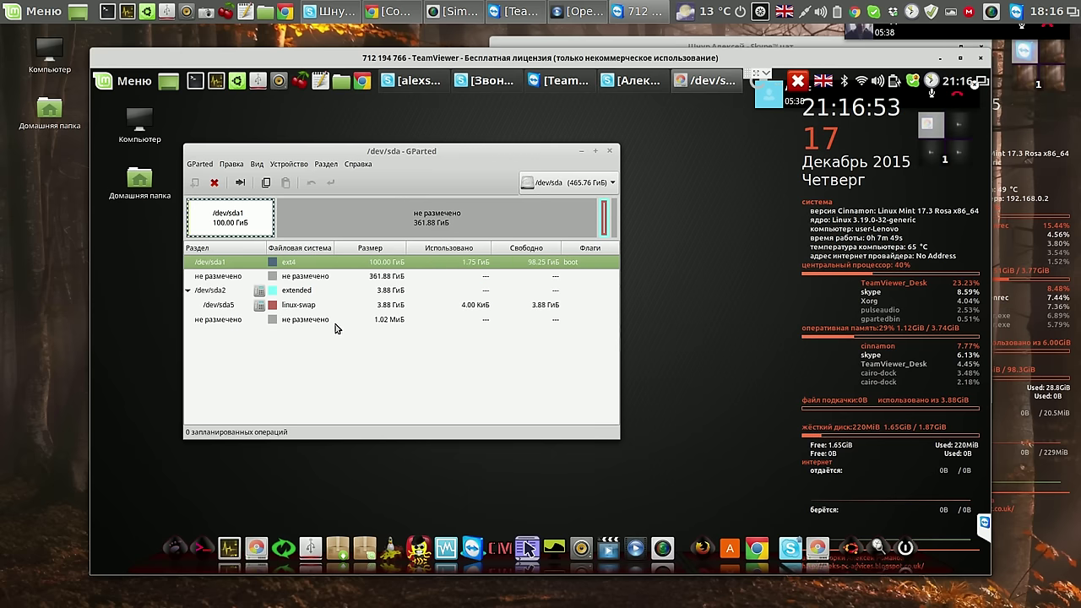
pyautogui.click(318, 277)
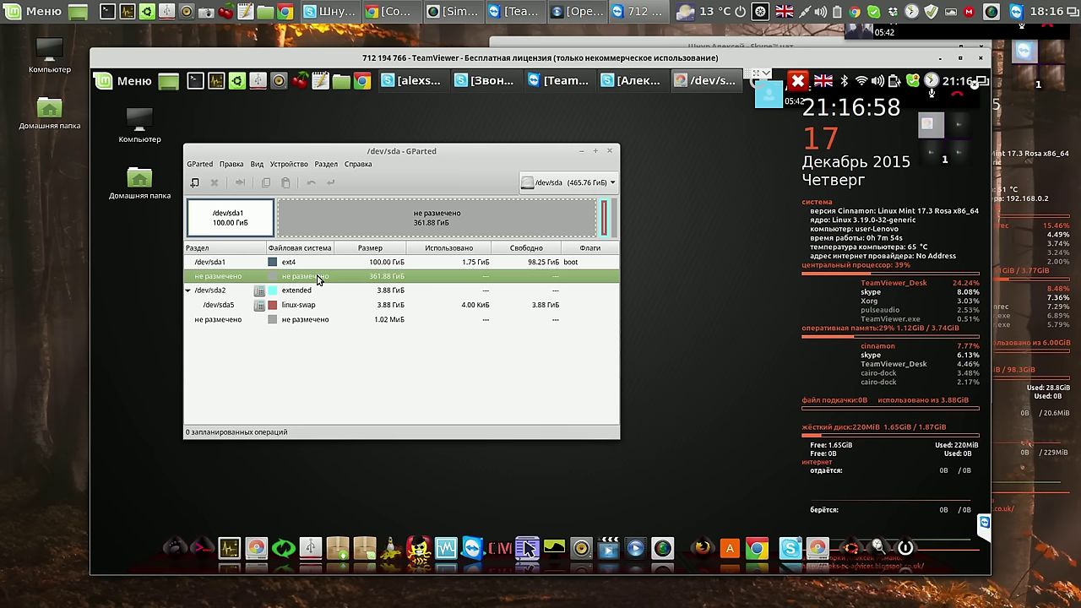
pyautogui.rightClick(319, 280)
pyautogui.click(337, 286)
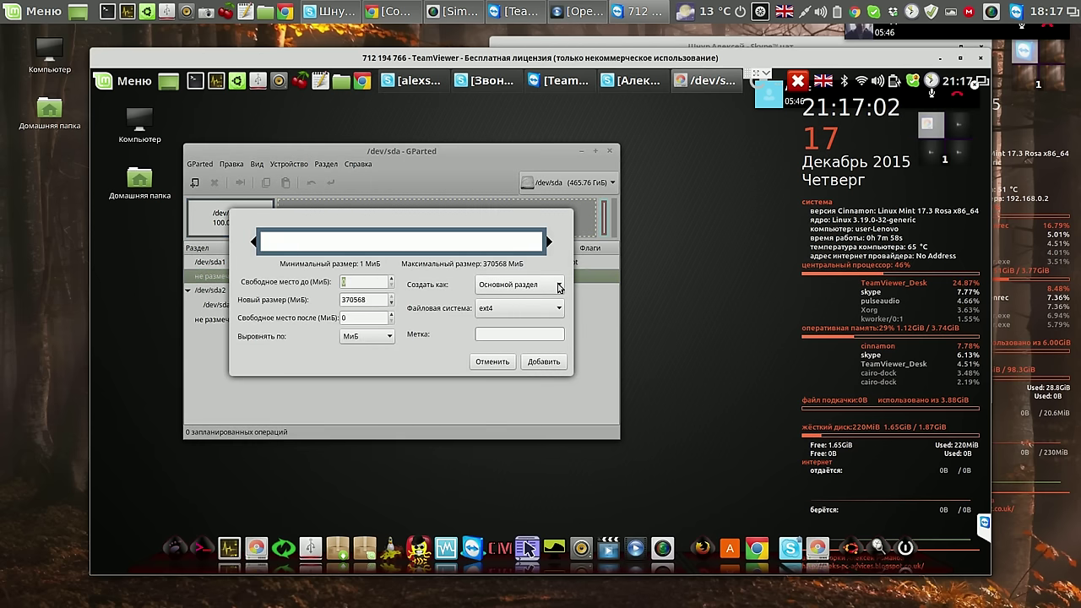
pyautogui.click(557, 288)
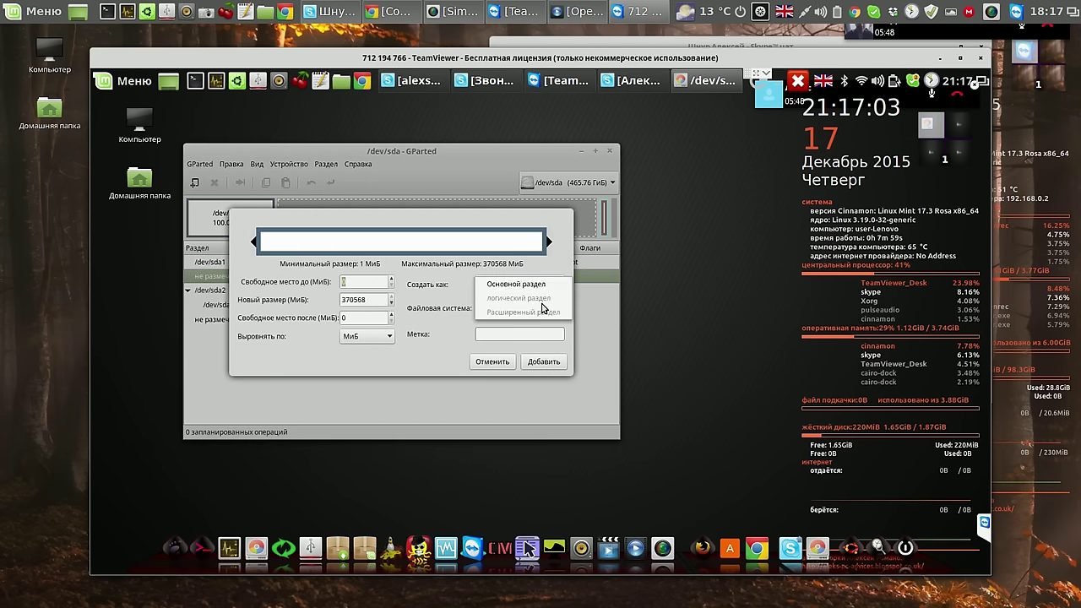
pyautogui.click(503, 369)
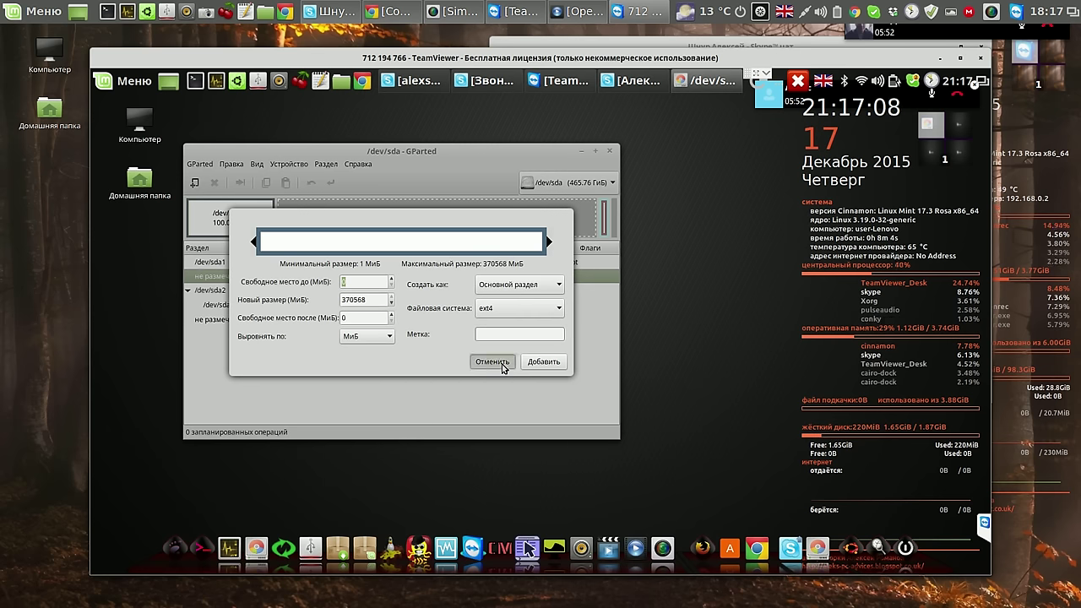
pyautogui.click(493, 362)
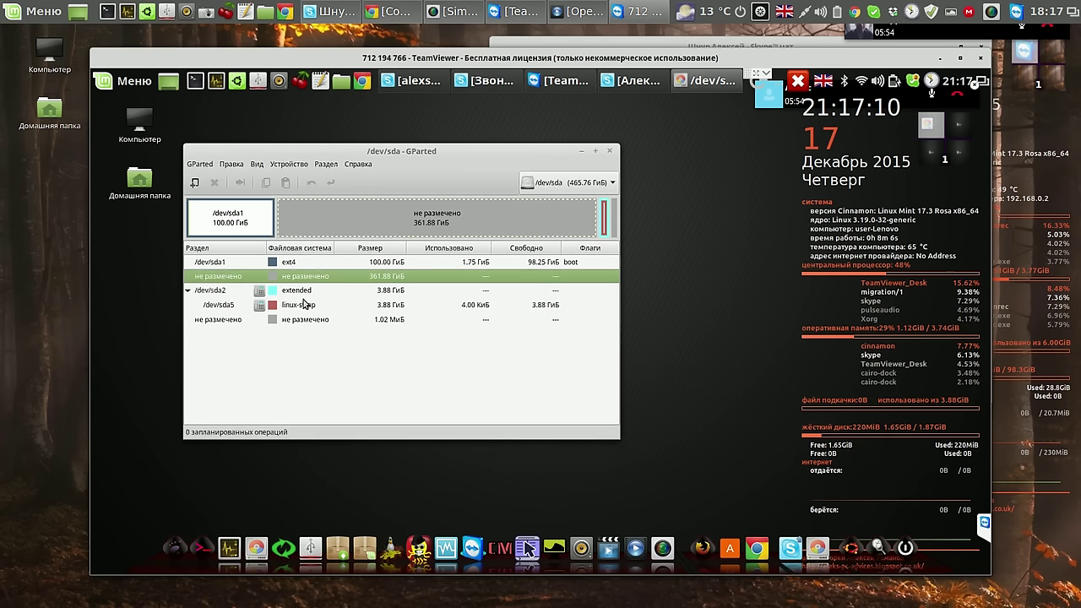
pyautogui.click(309, 291)
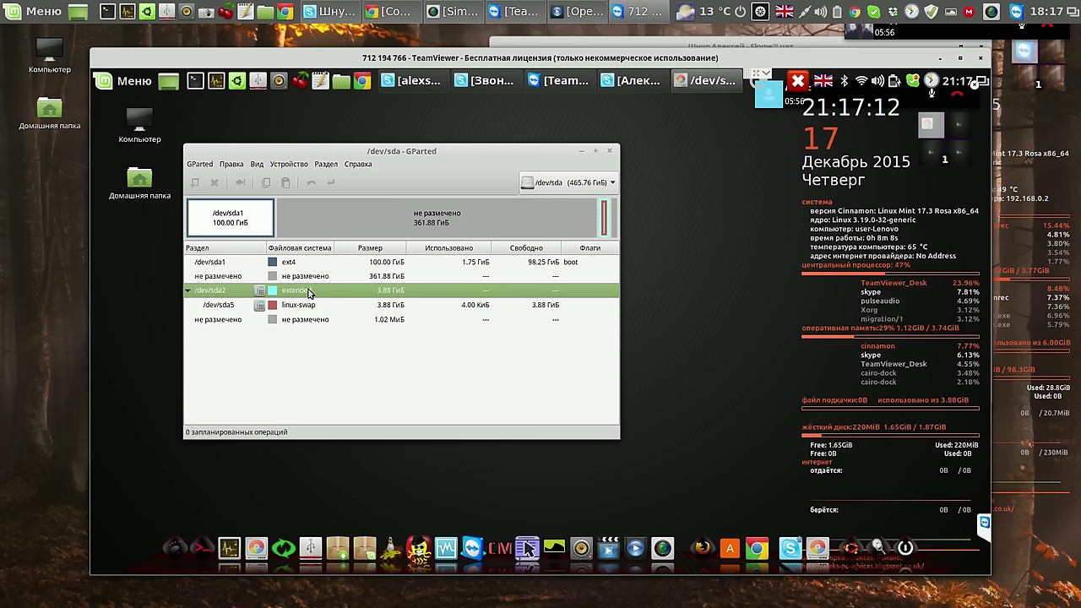
# - Turn off swap on /dev/sda5 and ignore the /dev/sdb partition table error
pyautogui.rightClick(310, 292)
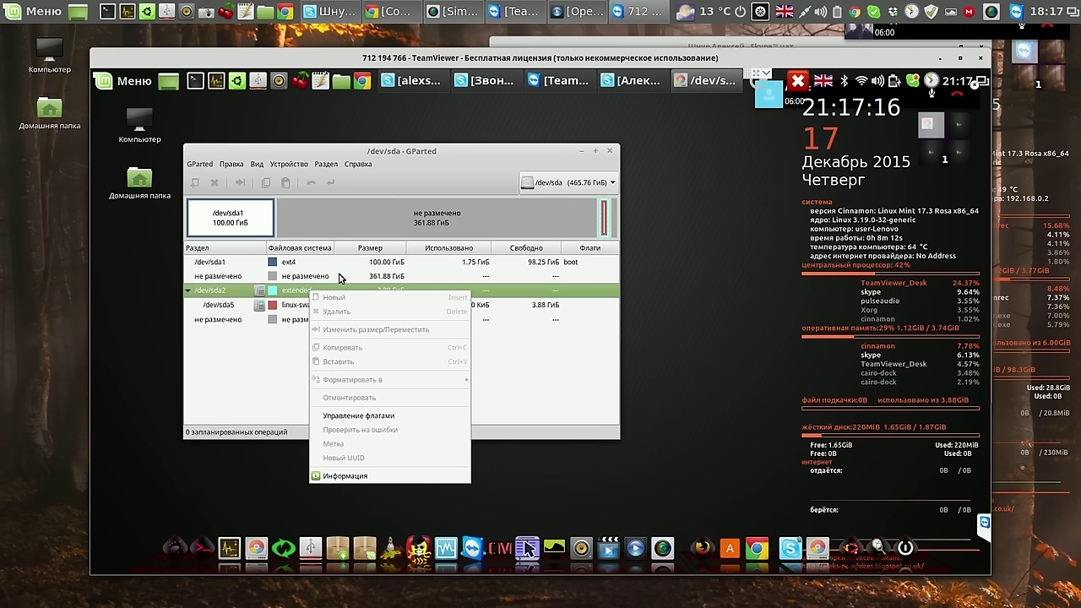
pyautogui.click(344, 276)
pyautogui.click(300, 306)
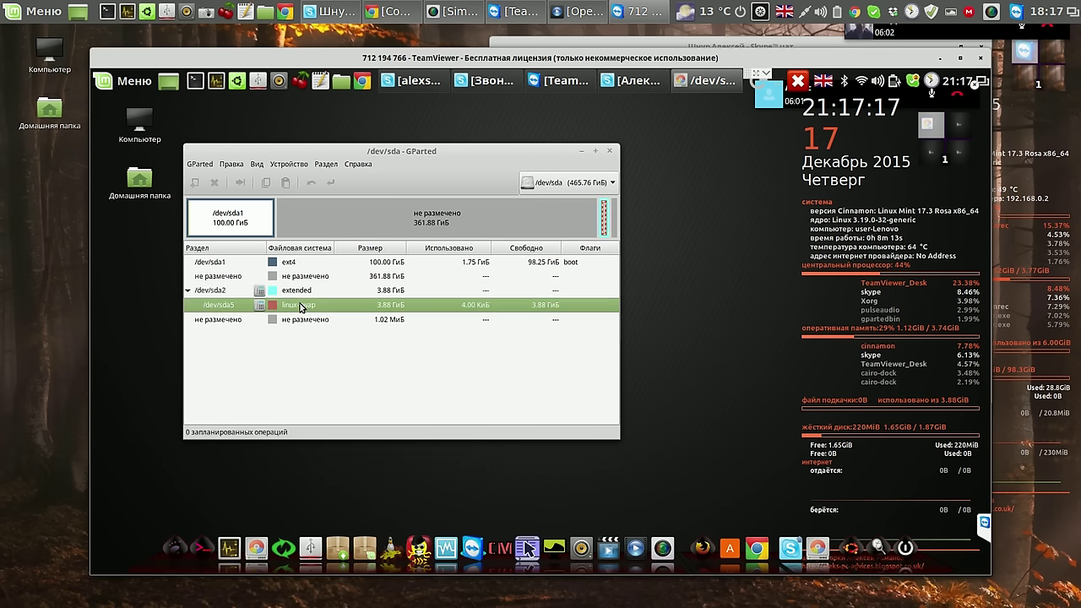
pyautogui.rightClick(299, 307)
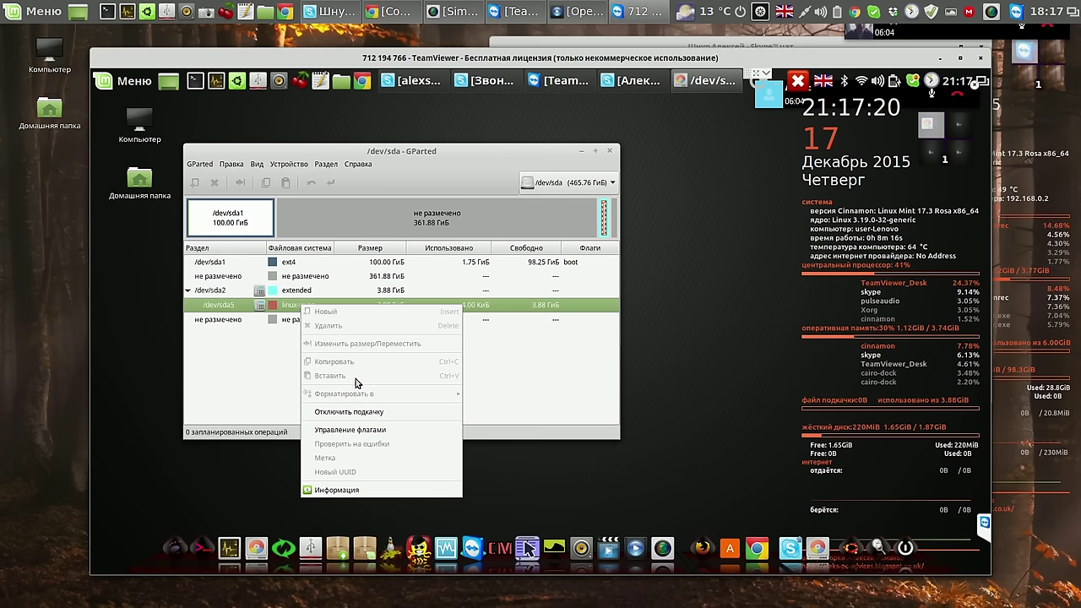
pyautogui.click(352, 412)
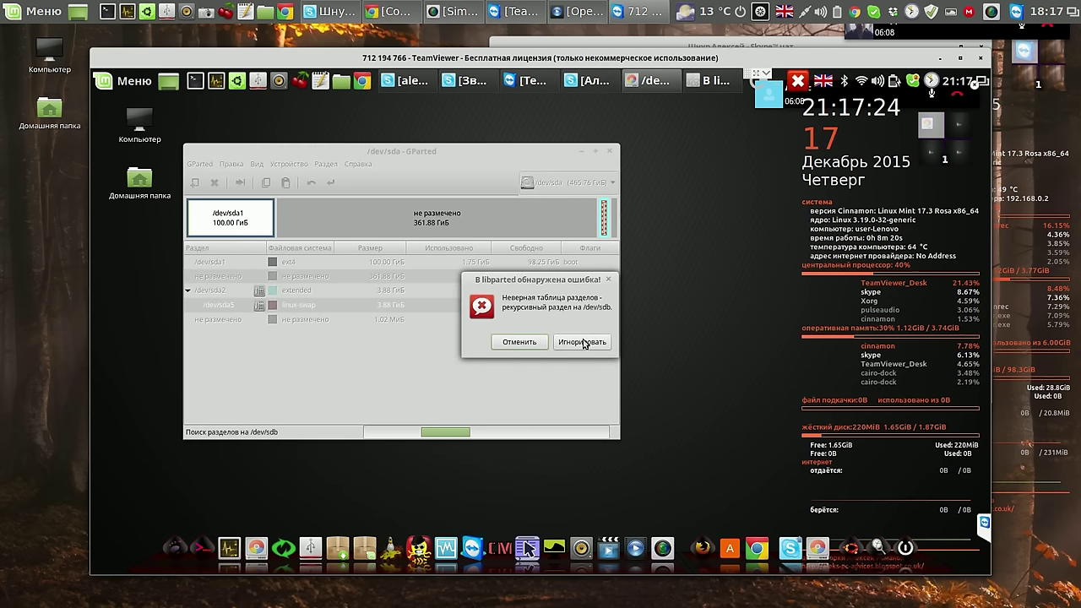
pyautogui.click(582, 342)
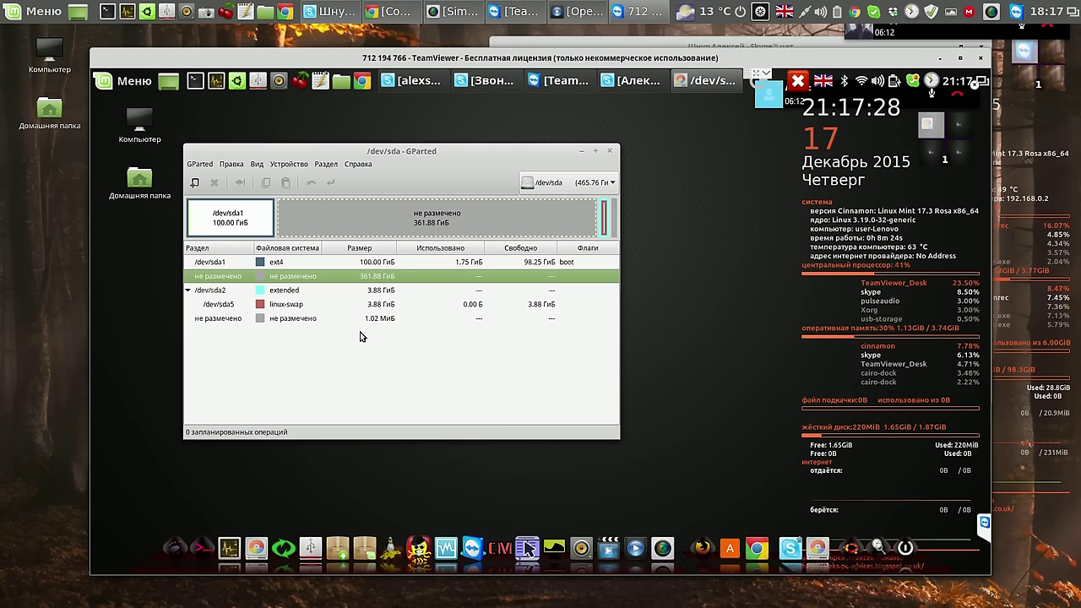
# - Start a primary partition in the unallocated space, cancel it, and reselect /dev/sda5
pyautogui.rightClick(341, 276)
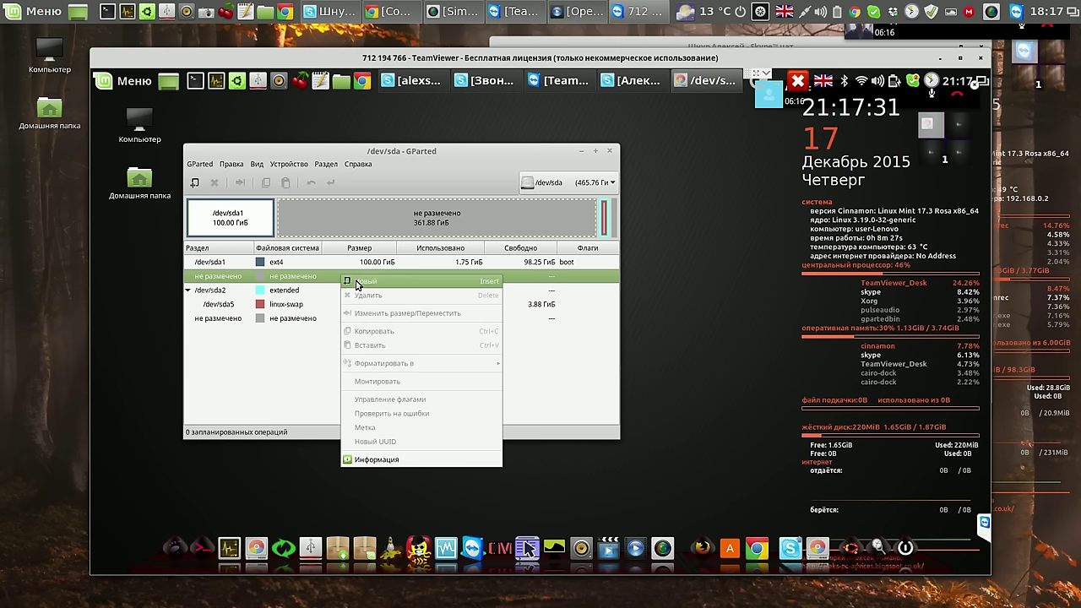
pyautogui.click(355, 282)
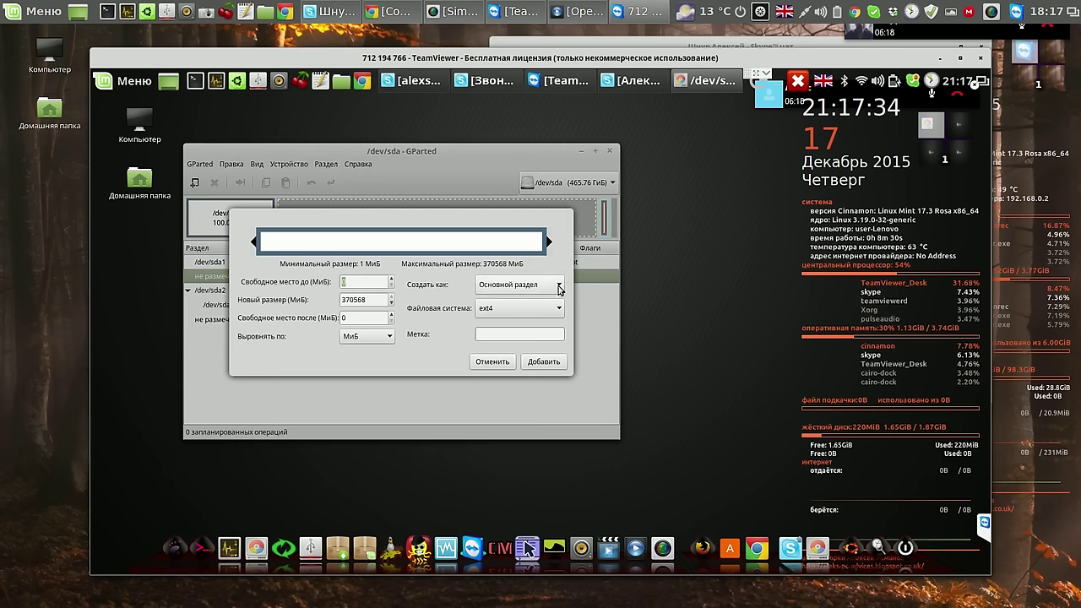
pyautogui.click(558, 288)
pyautogui.click(508, 284)
pyautogui.click(494, 362)
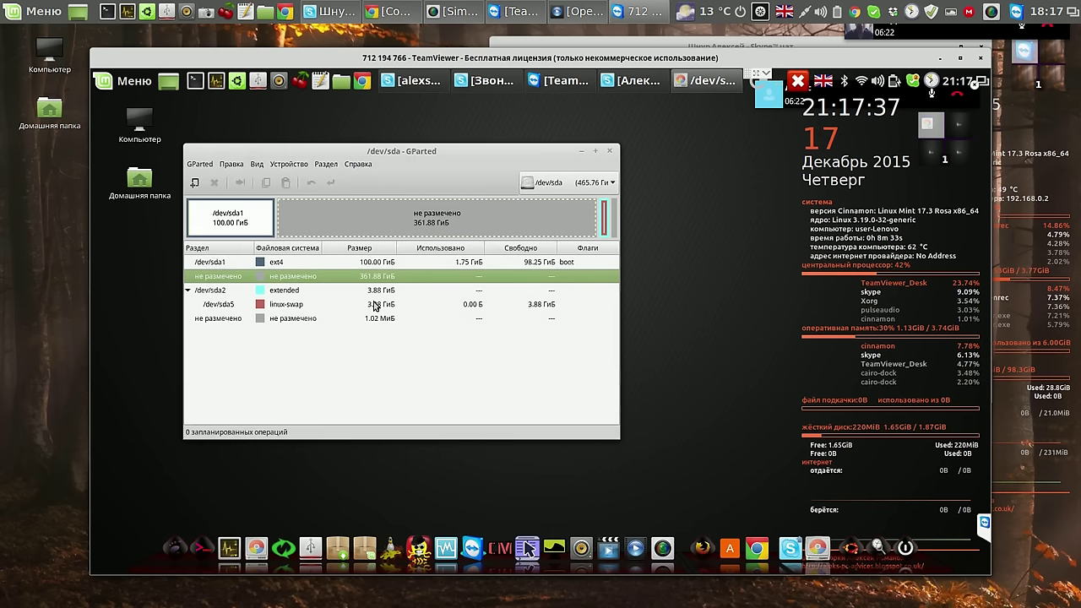
pyautogui.rightClick(343, 275)
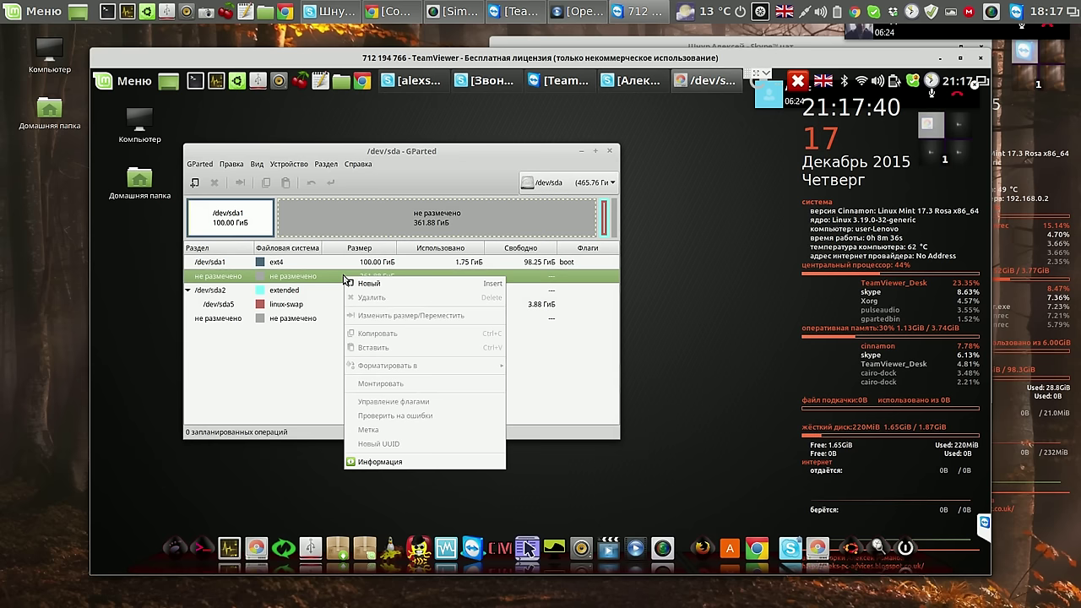
pyautogui.click(304, 368)
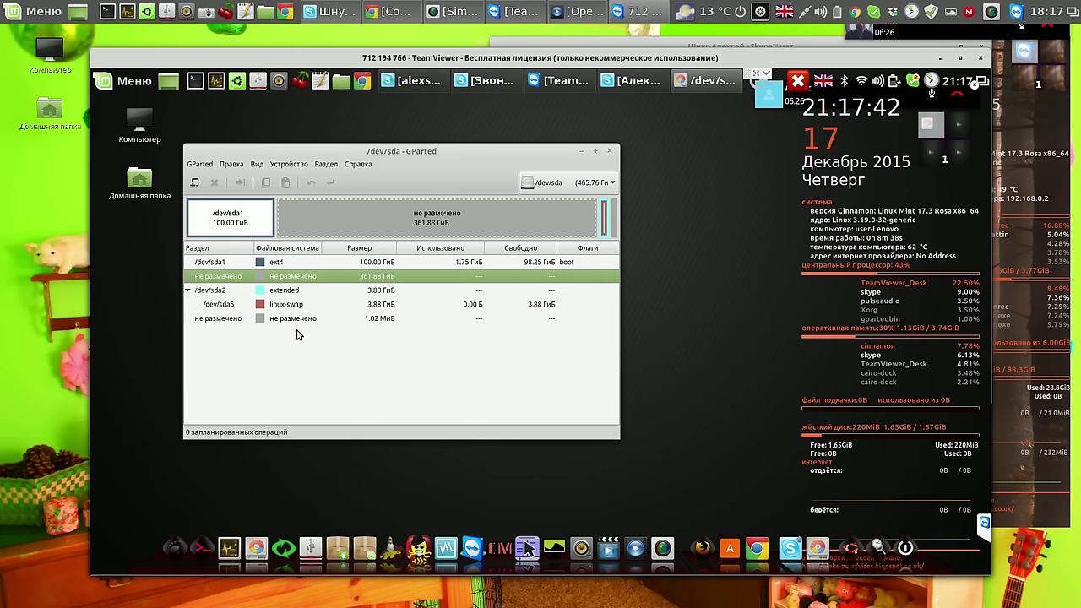
pyautogui.click(297, 306)
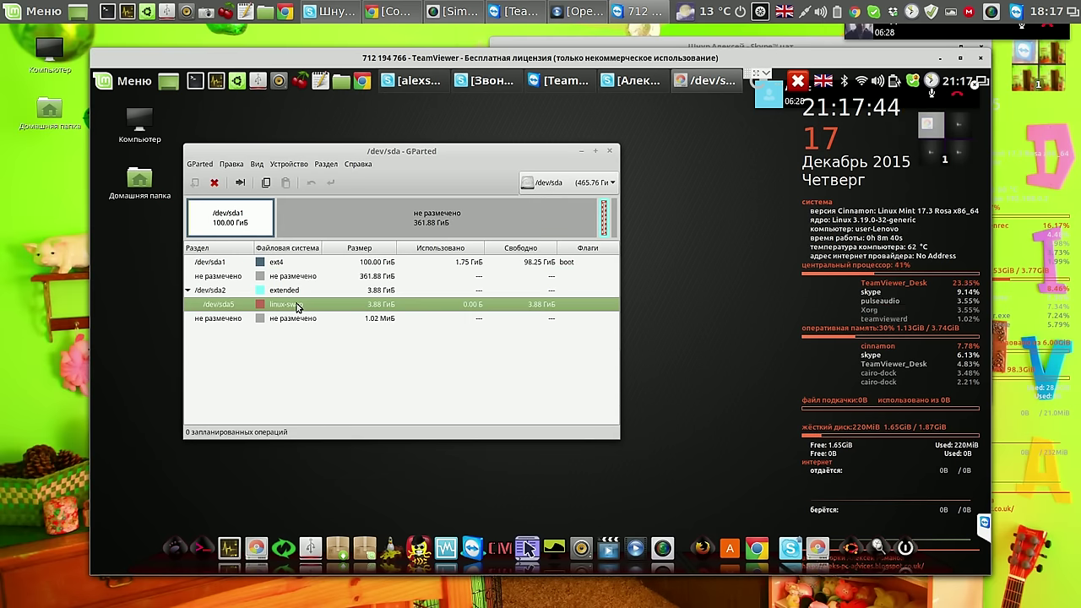
# - Delete the /dev/sda5 swap partition and the /dev/sda2 extended partition
pyautogui.rightClick(297, 306)
pyautogui.click(323, 327)
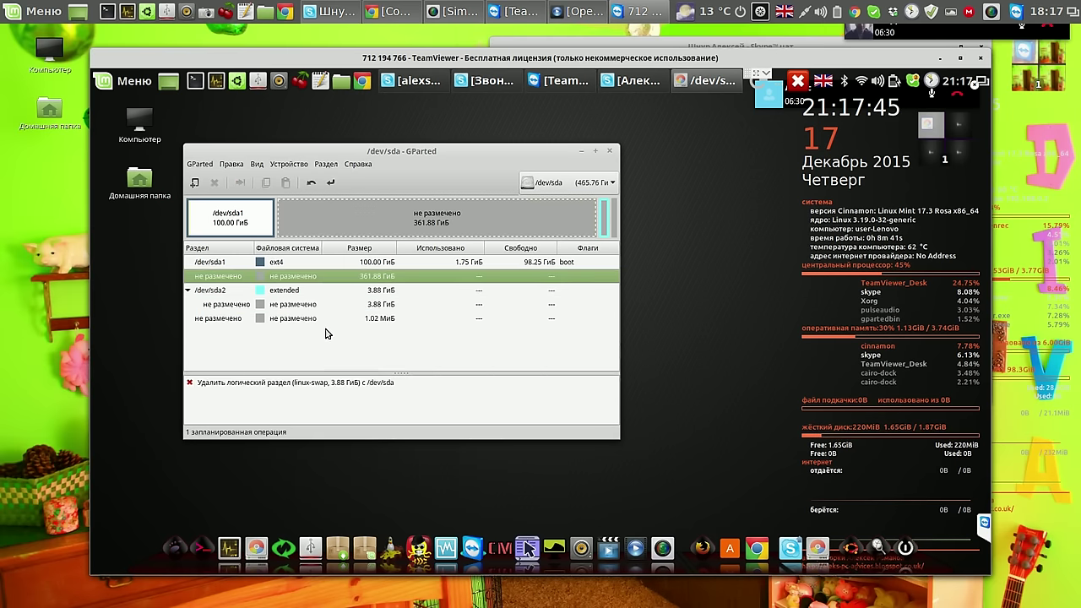
pyautogui.click(304, 292)
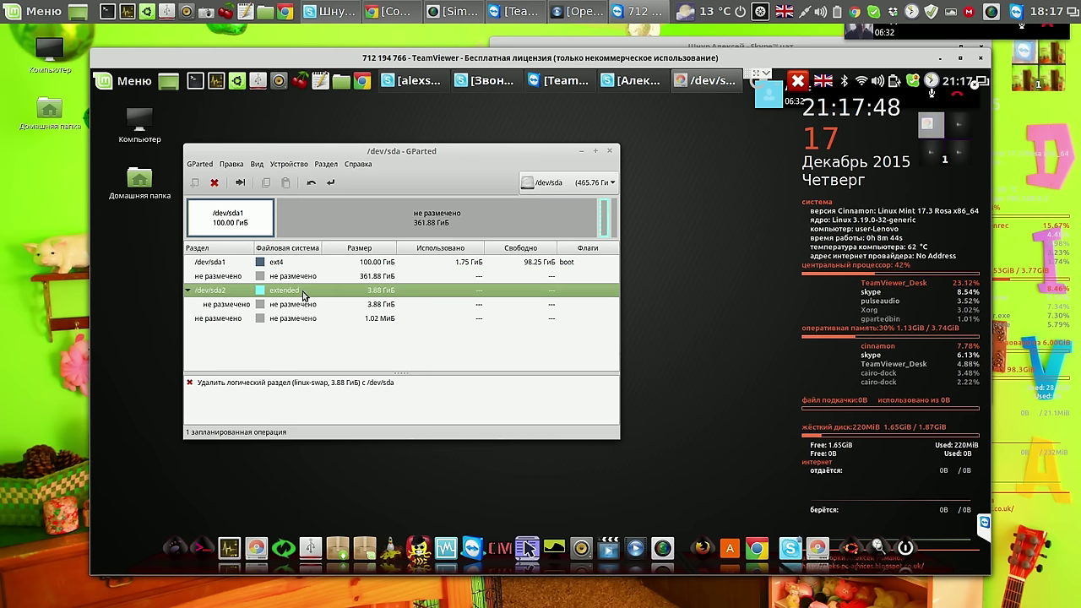
pyautogui.rightClick(304, 293)
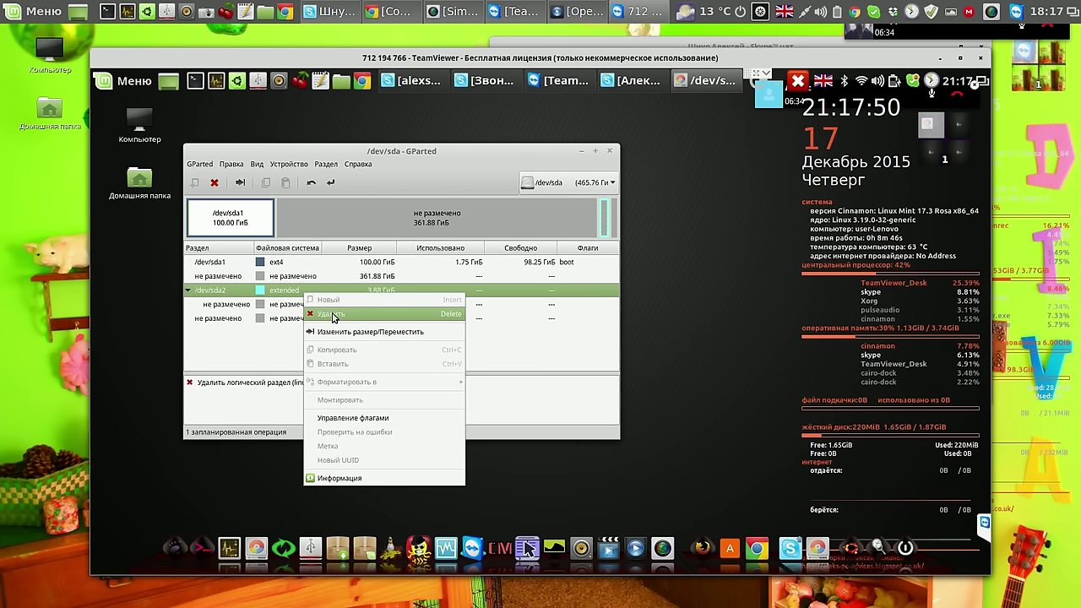
pyautogui.click(332, 316)
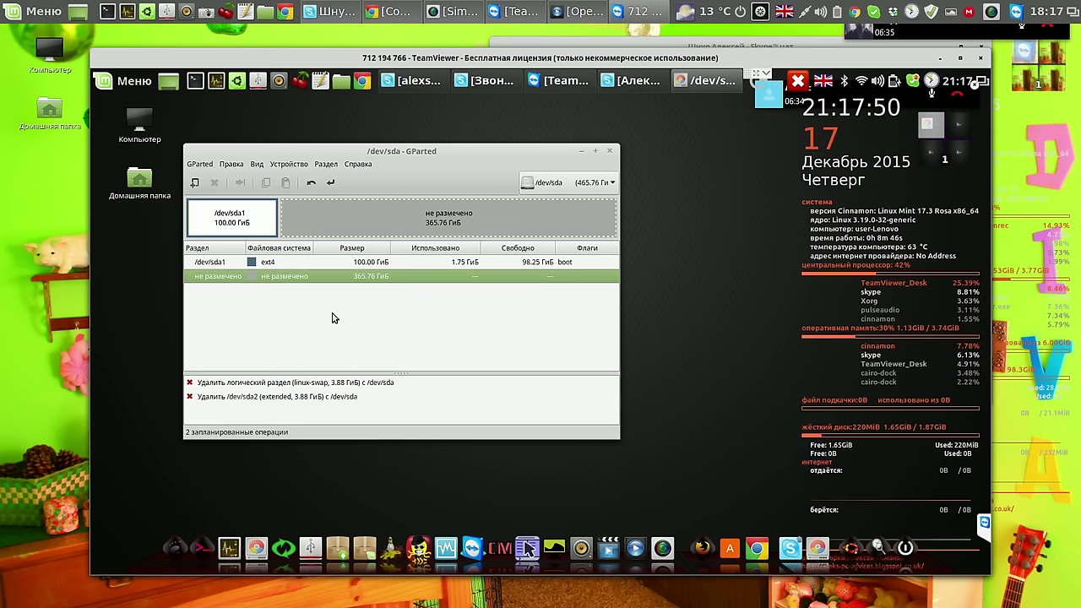
# - Apply the two deletions and ignore the partition table error
pyautogui.click(330, 182)
pyautogui.click(507, 334)
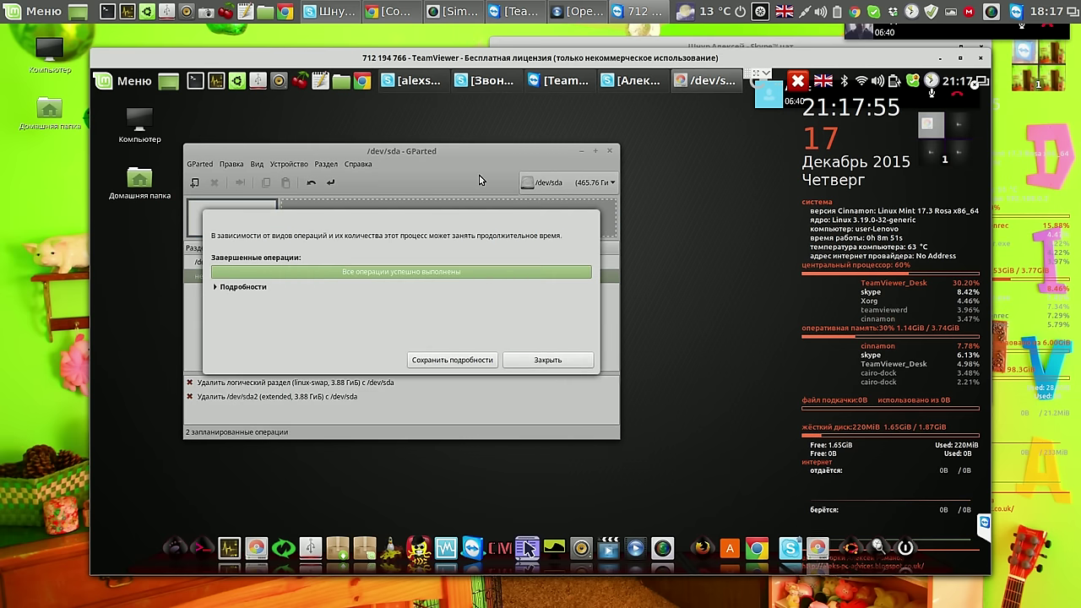
pyautogui.click(546, 362)
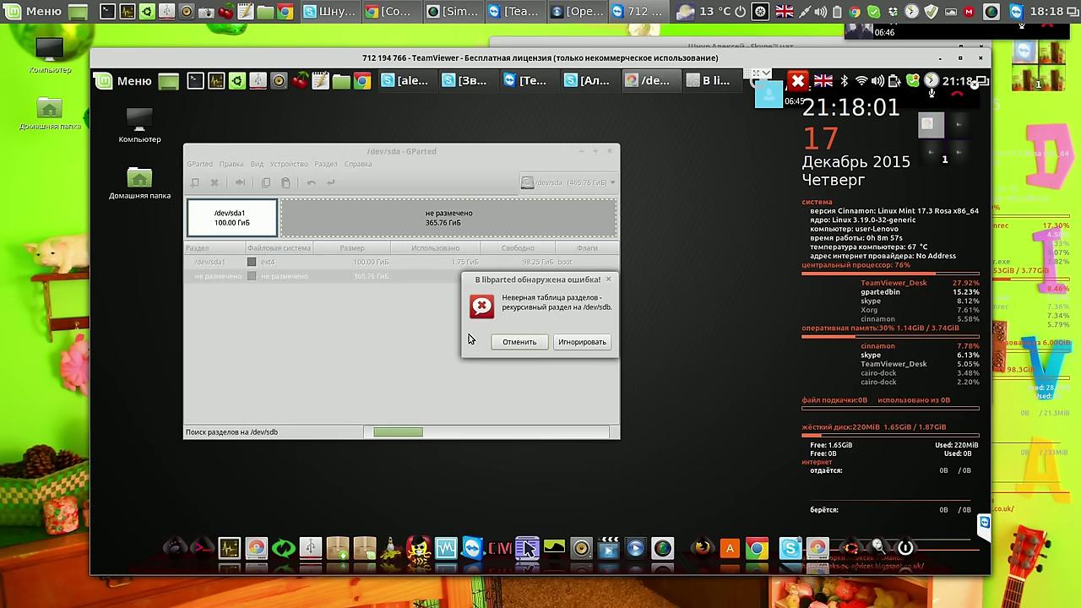
pyautogui.click(570, 343)
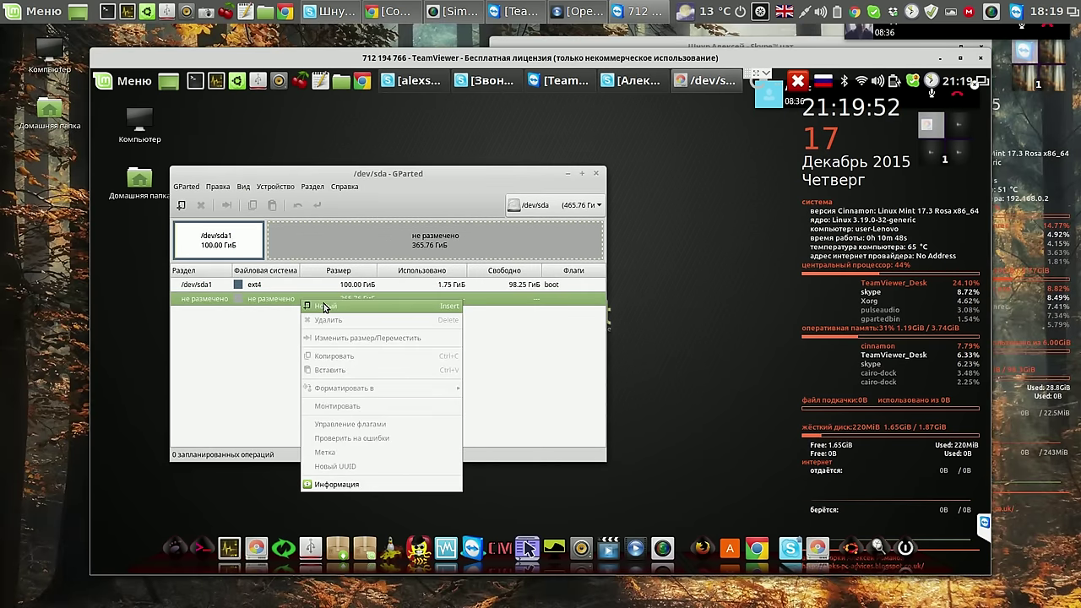
# - Queue a new extended partition filling all the unallocated space
pyautogui.click(321, 308)
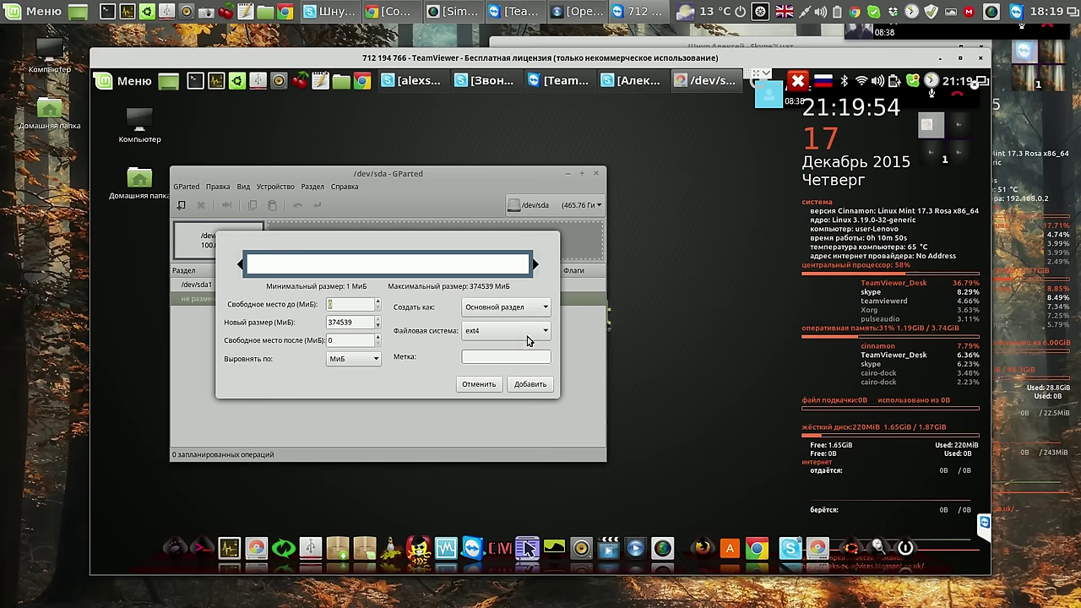
pyautogui.click(544, 309)
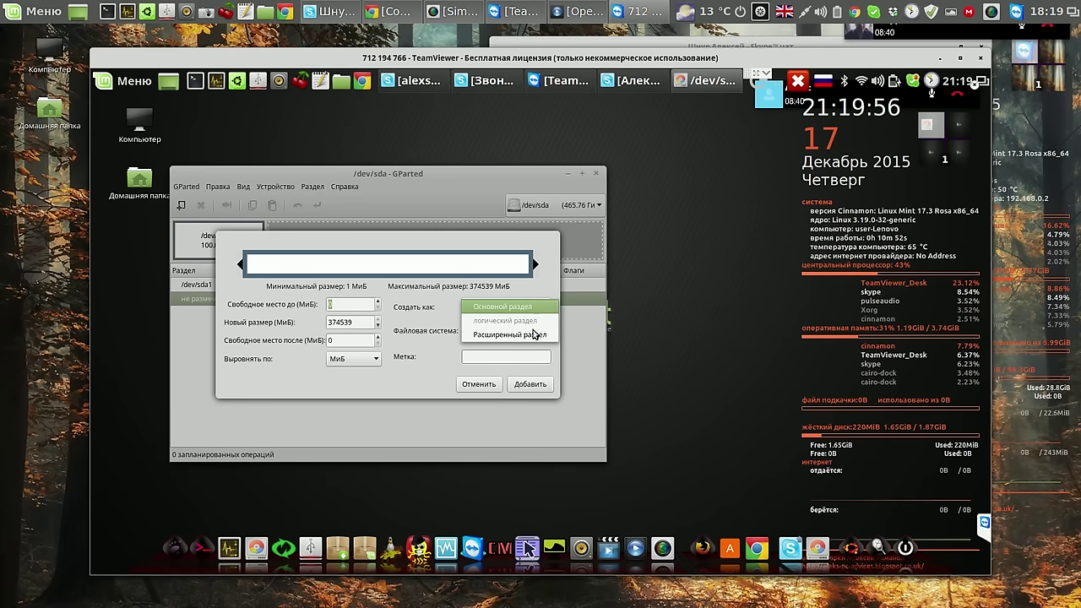
pyautogui.click(531, 334)
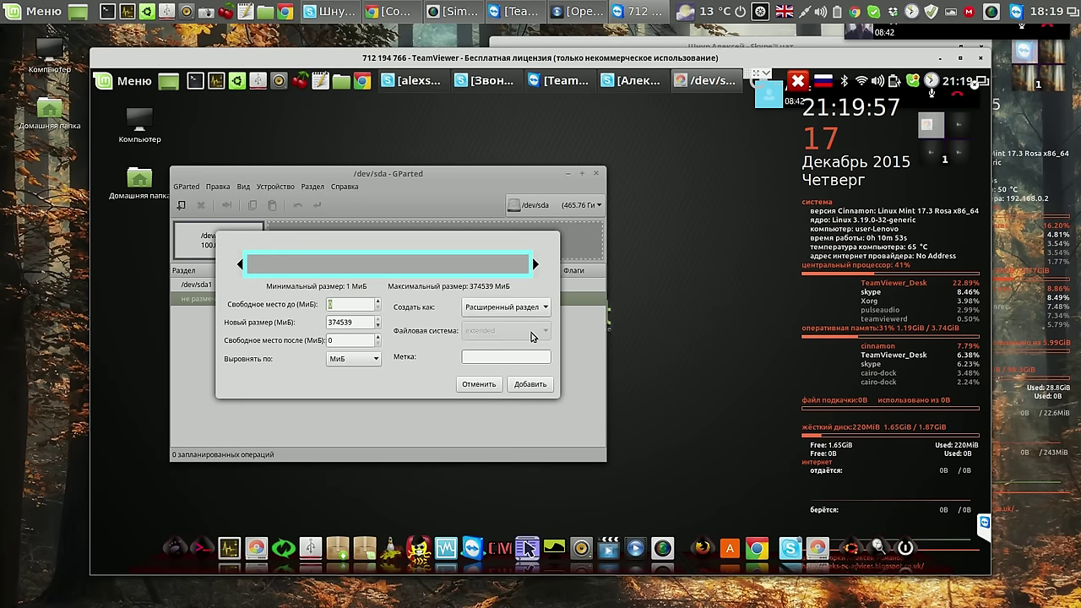
pyautogui.click(531, 386)
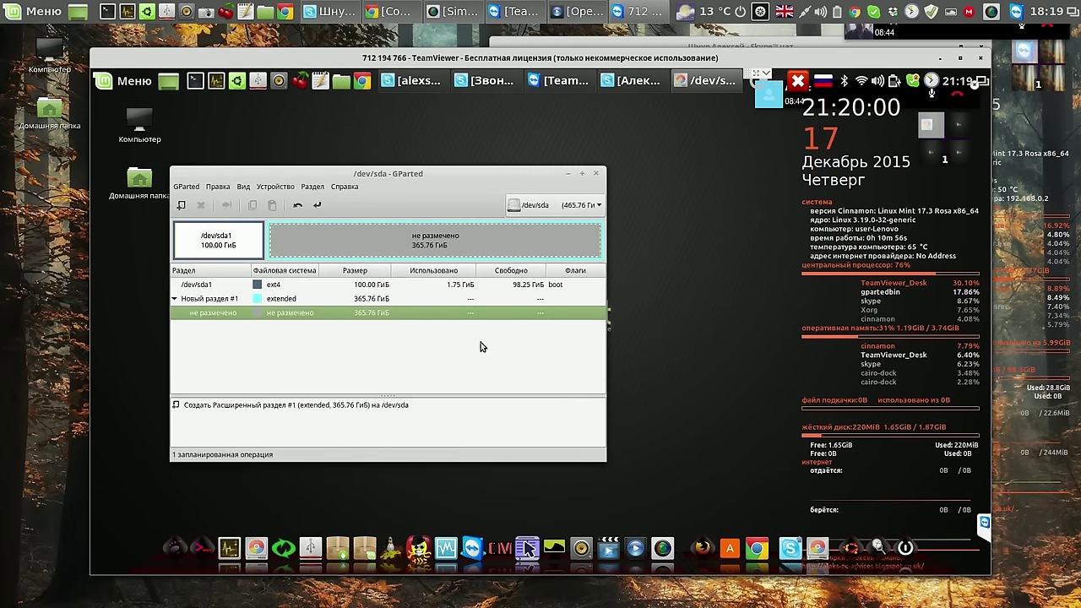
# - Apply the extended partition creation and ignore the partition table error
pyautogui.click(317, 205)
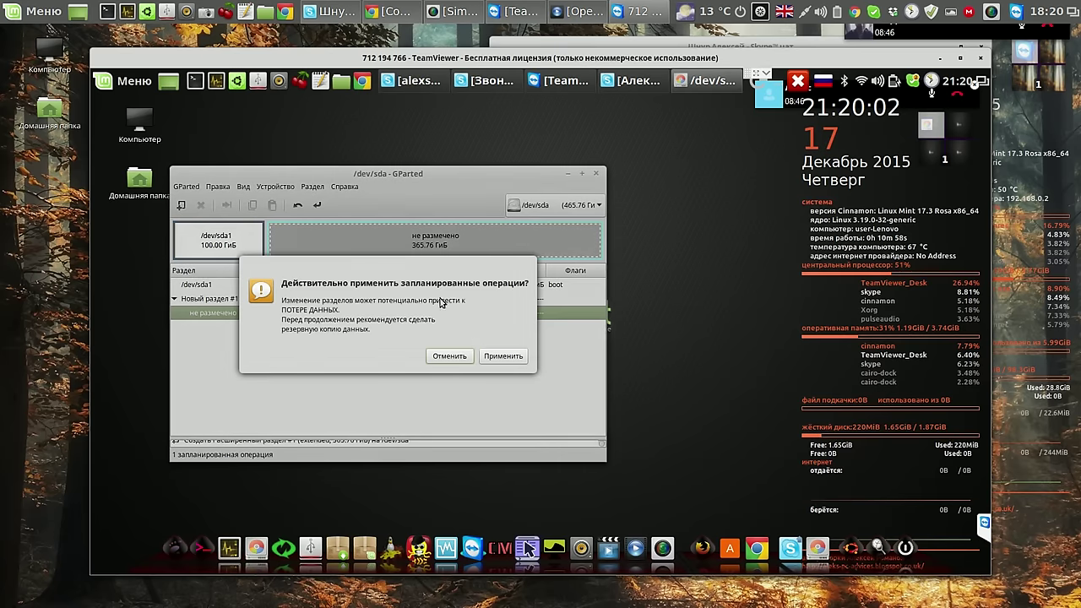
pyautogui.click(502, 356)
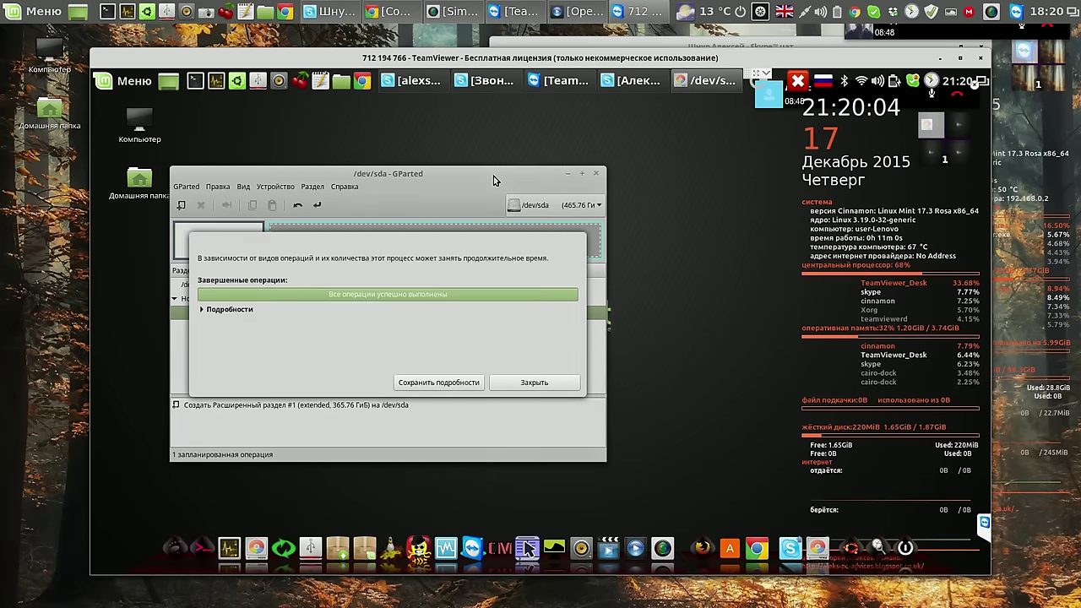
pyautogui.click(534, 383)
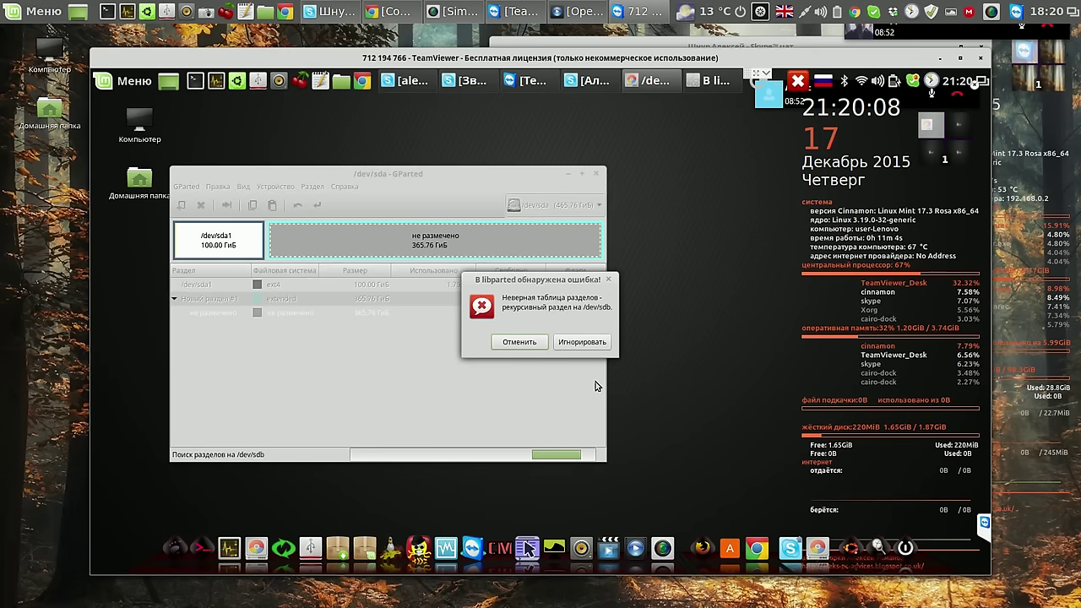
pyautogui.click(584, 343)
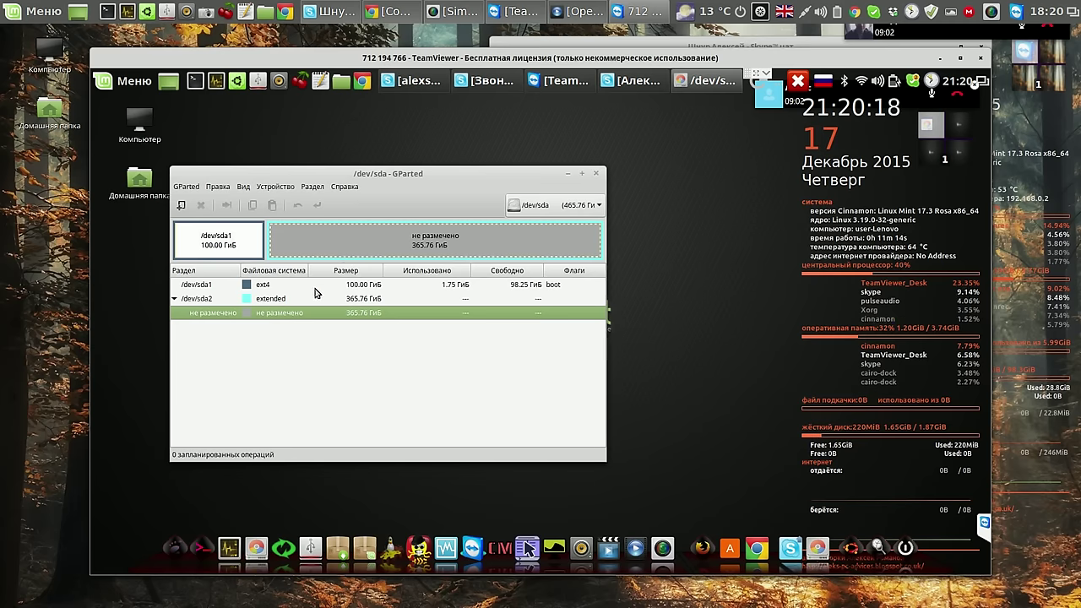
# - Queue a 4096 MiB linux-swap logical partition inside extended /dev/sda2
pyautogui.rightClick(328, 312)
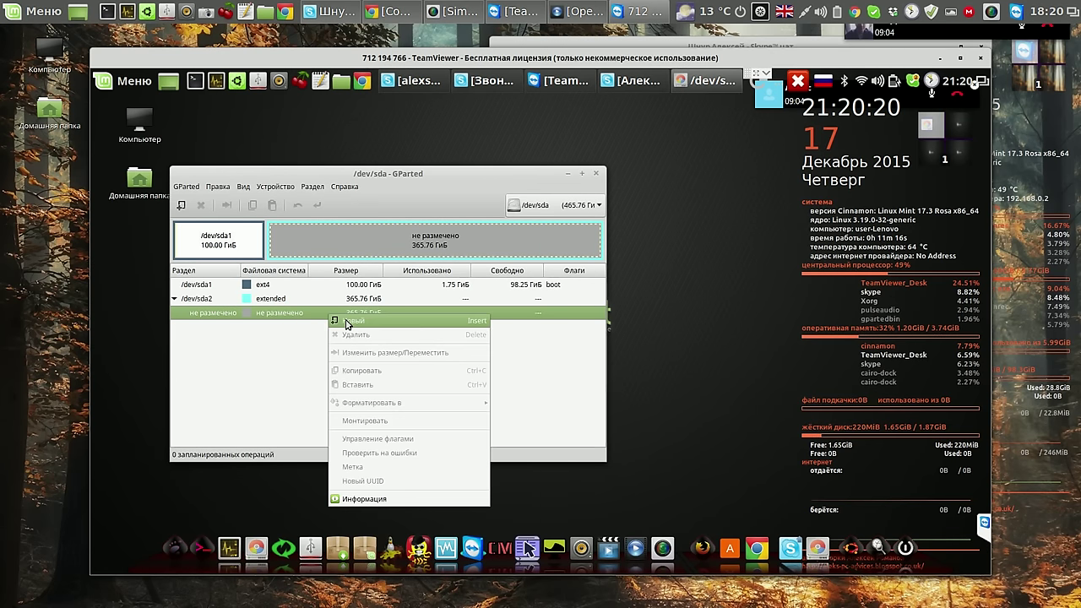
pyautogui.click(346, 322)
pyautogui.click(342, 341)
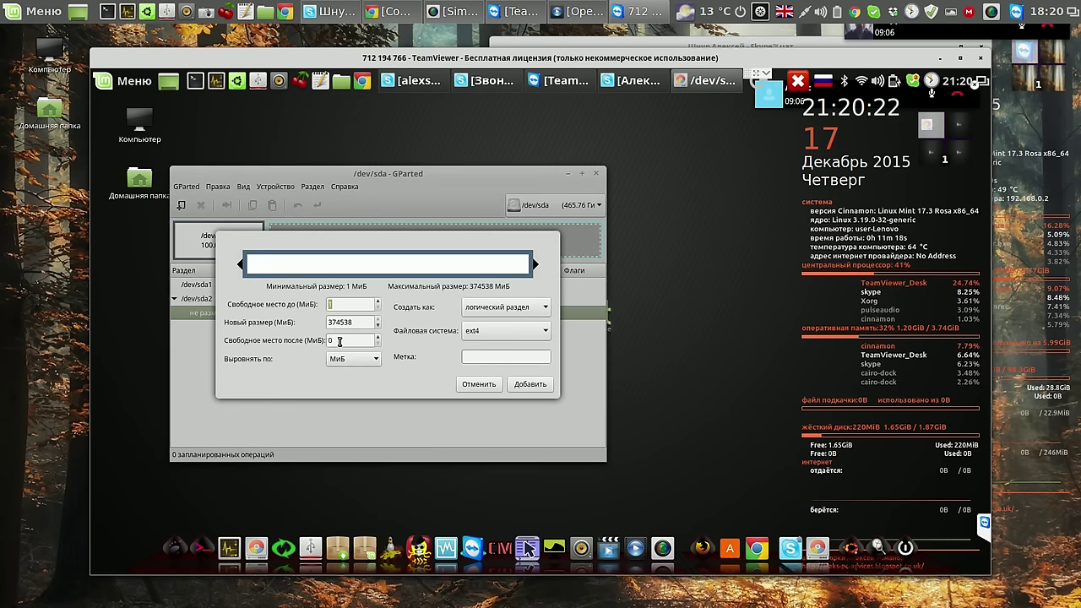
pyautogui.write('4')
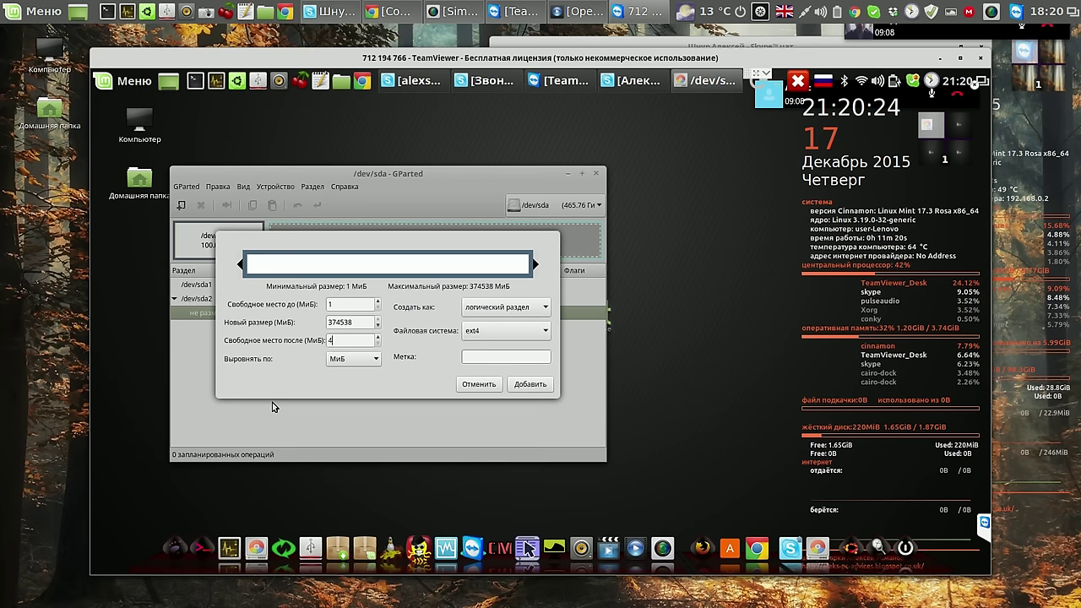
pyautogui.write('096')
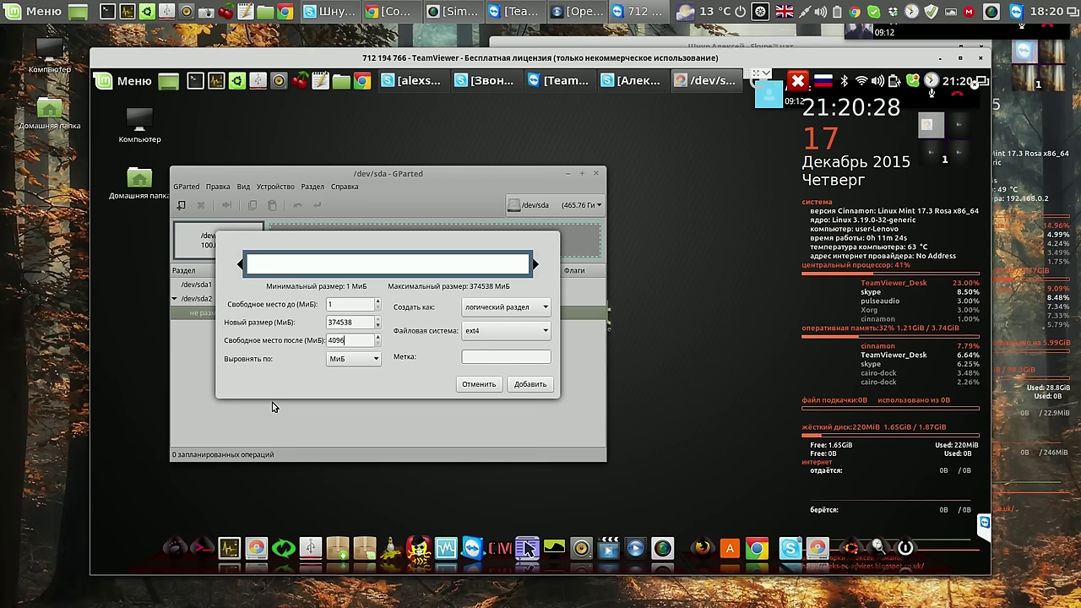
pyautogui.moveTo(358, 326); pyautogui.dragTo(306, 326)
pyautogui.write('4096')
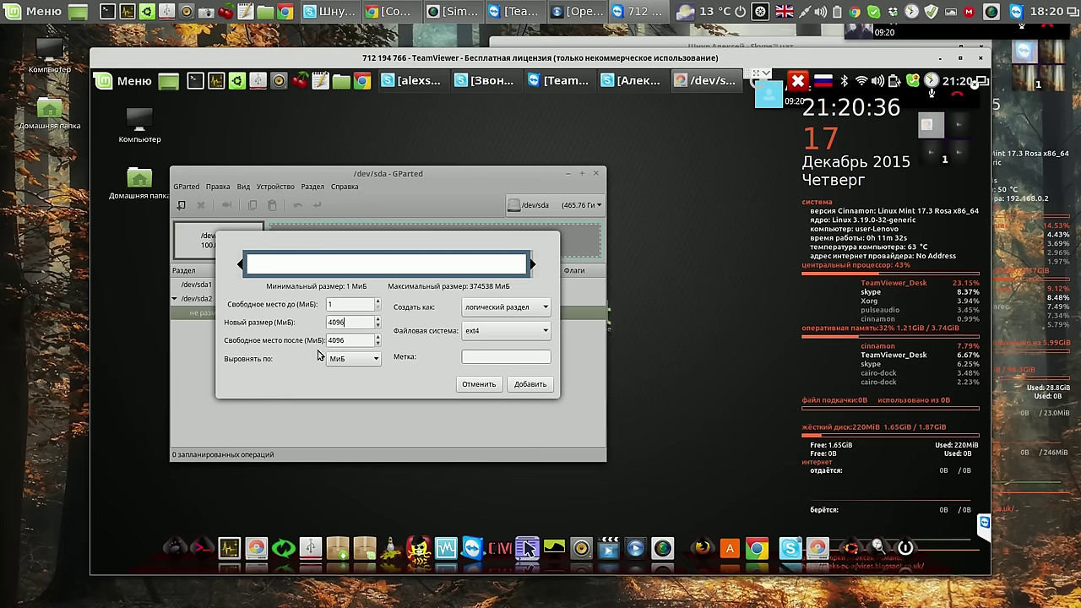
pyautogui.click(362, 340)
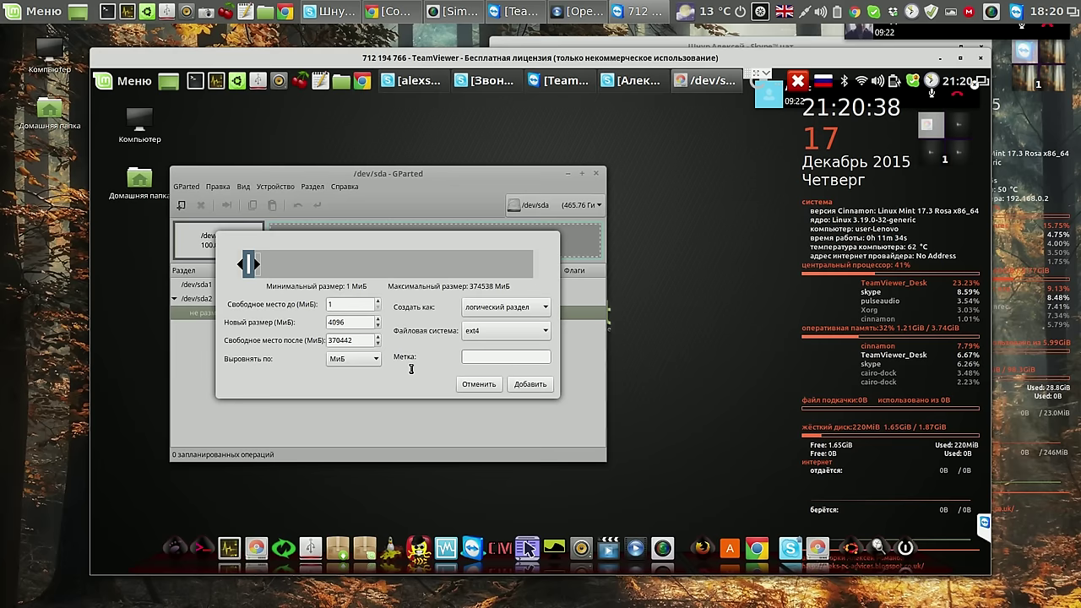
pyautogui.click(543, 330)
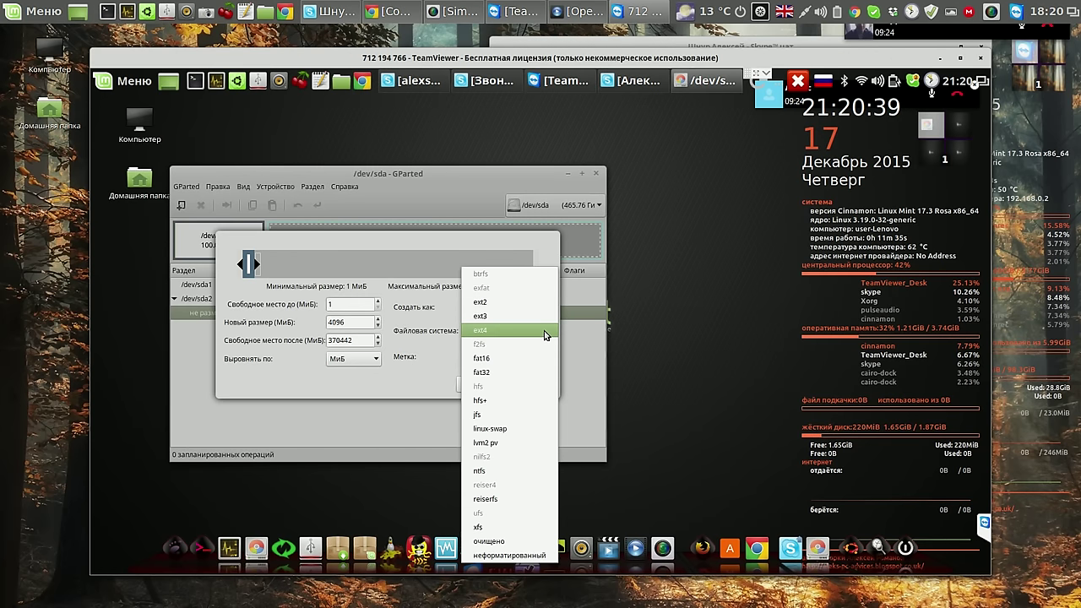
pyautogui.click(499, 429)
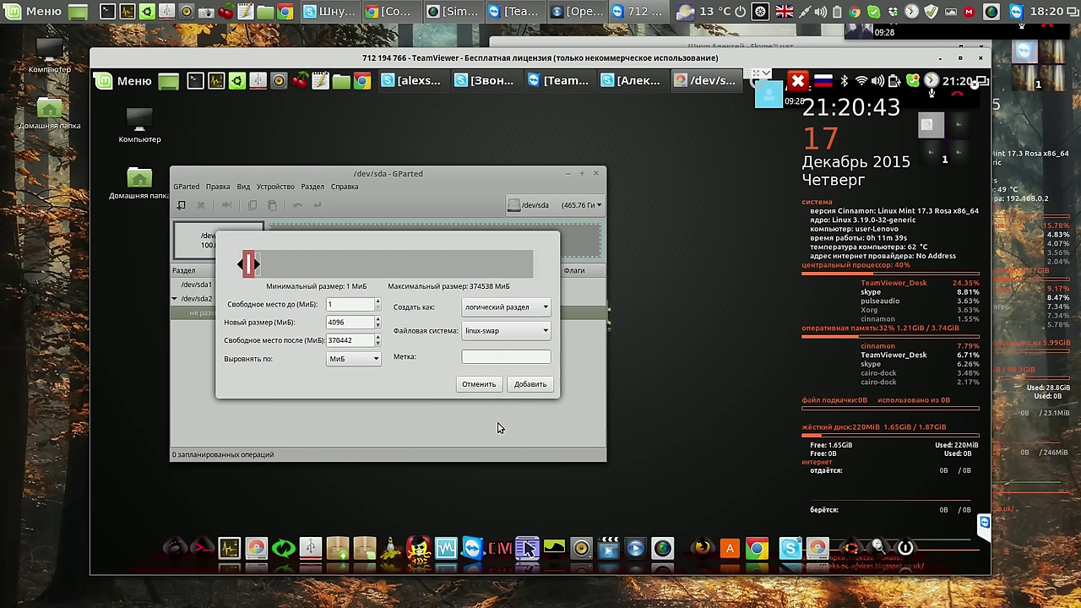
pyautogui.click(530, 387)
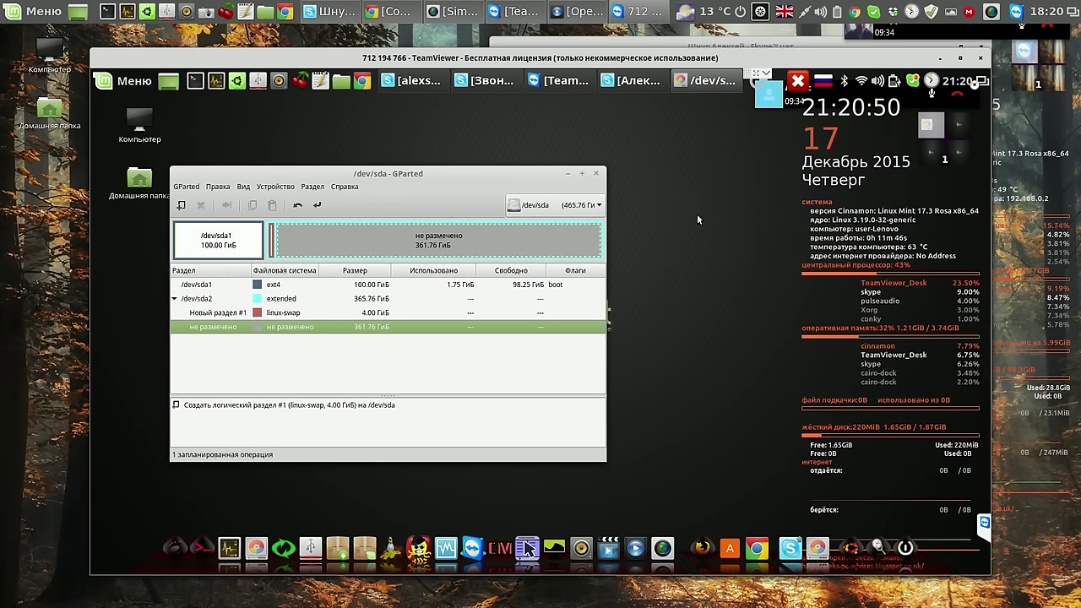
# - Apply the 4 GiB swap partition and ignore the partition table error
pyautogui.press('Return')
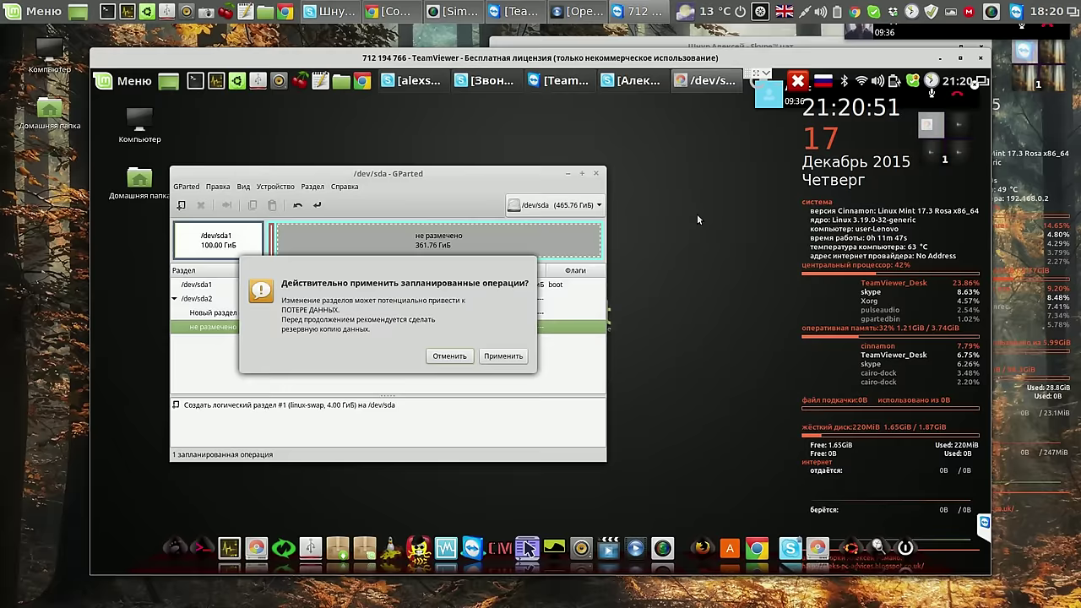
pyautogui.press('Return')
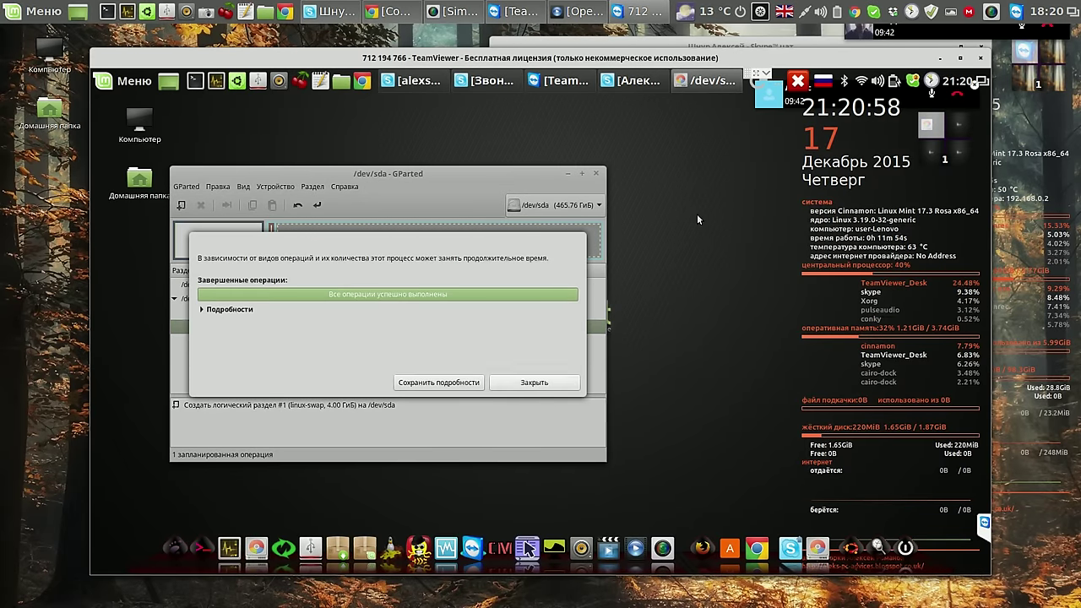
pyautogui.press('Return')
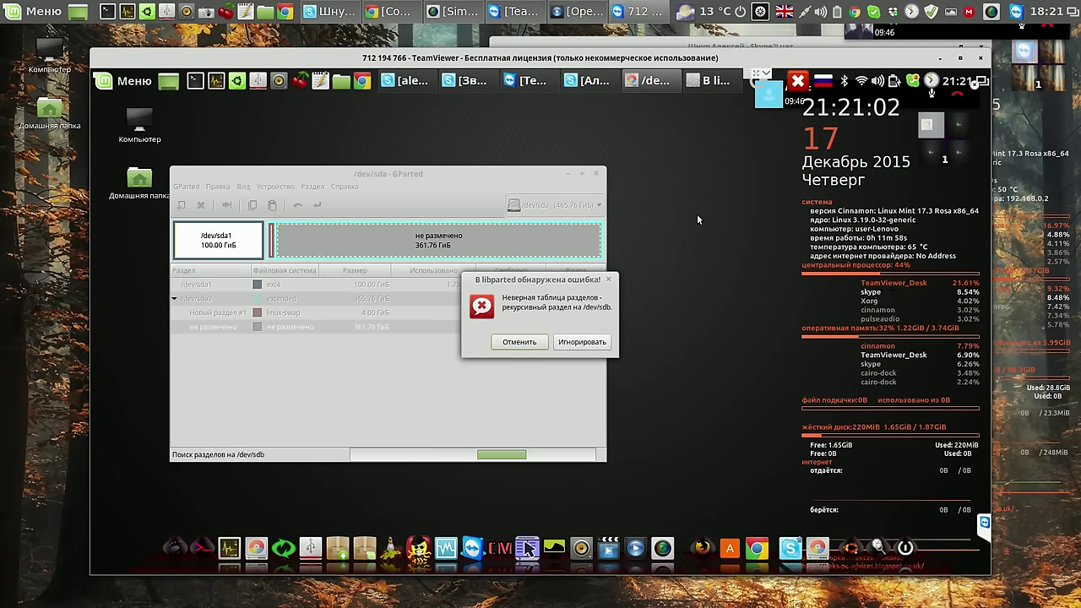
pyautogui.press('Return')
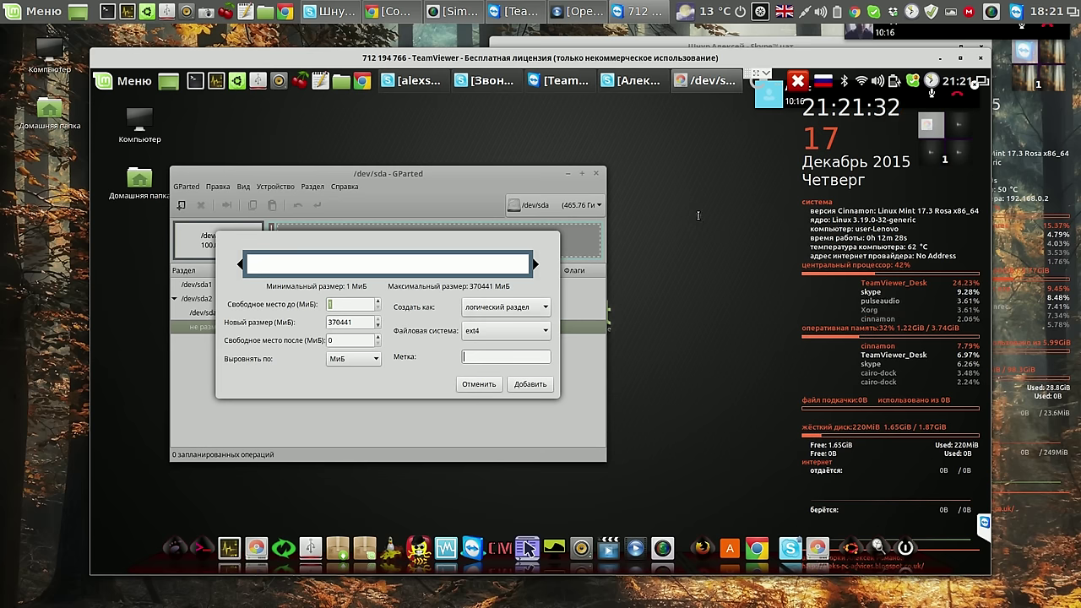
# - Label the new ext4 logical partition 'data' and queue it
pyautogui.hotkey('alt', 'shift')
pyautogui.hotkey('alt', 'shift')
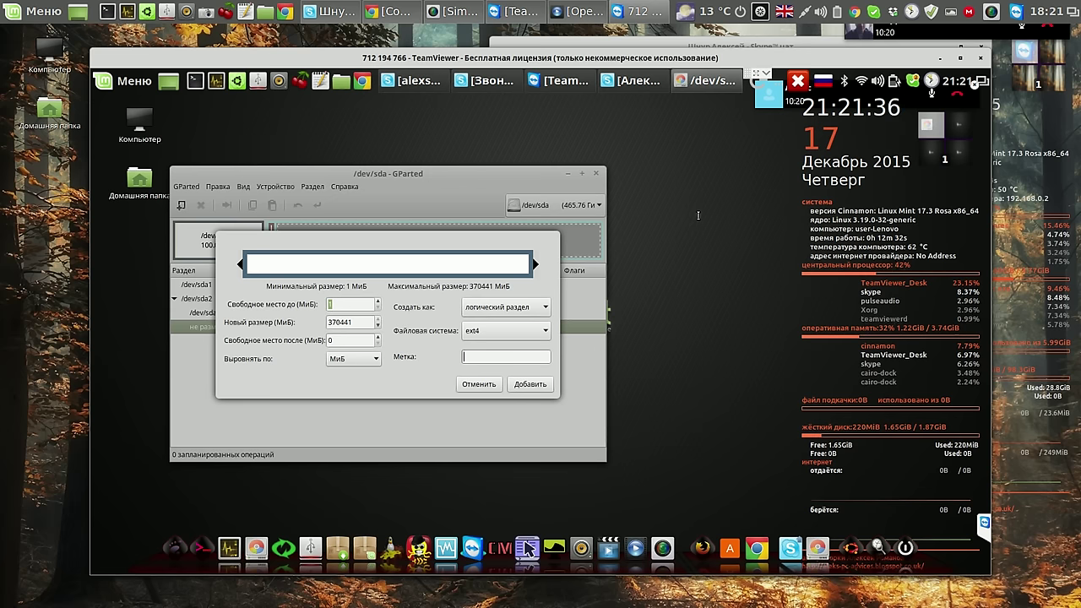
pyautogui.hotkey('alt', 'shift')
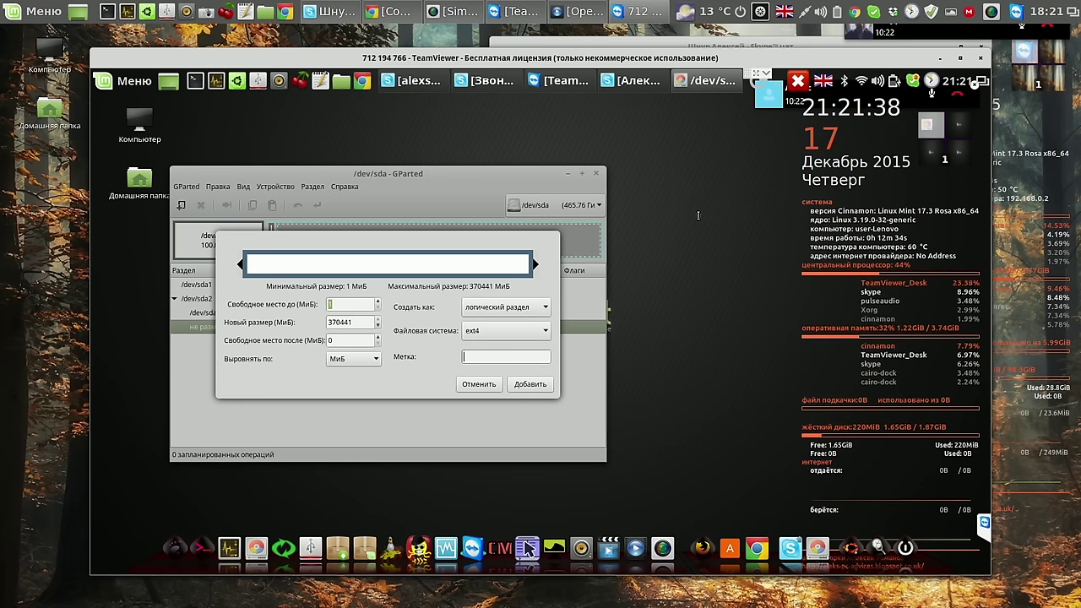
pyautogui.write('data')
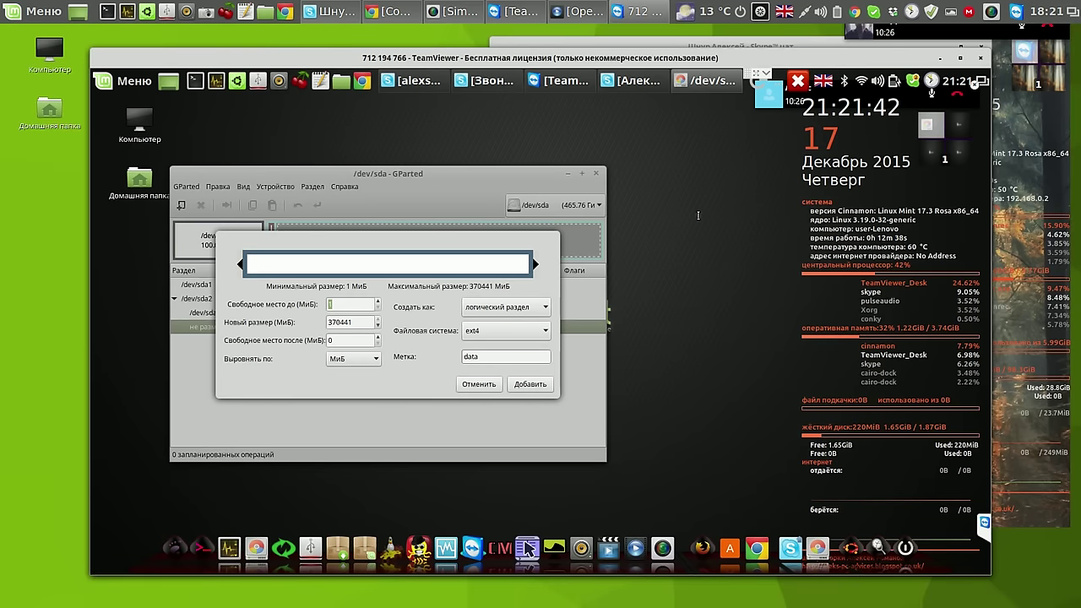
pyautogui.press('Return')
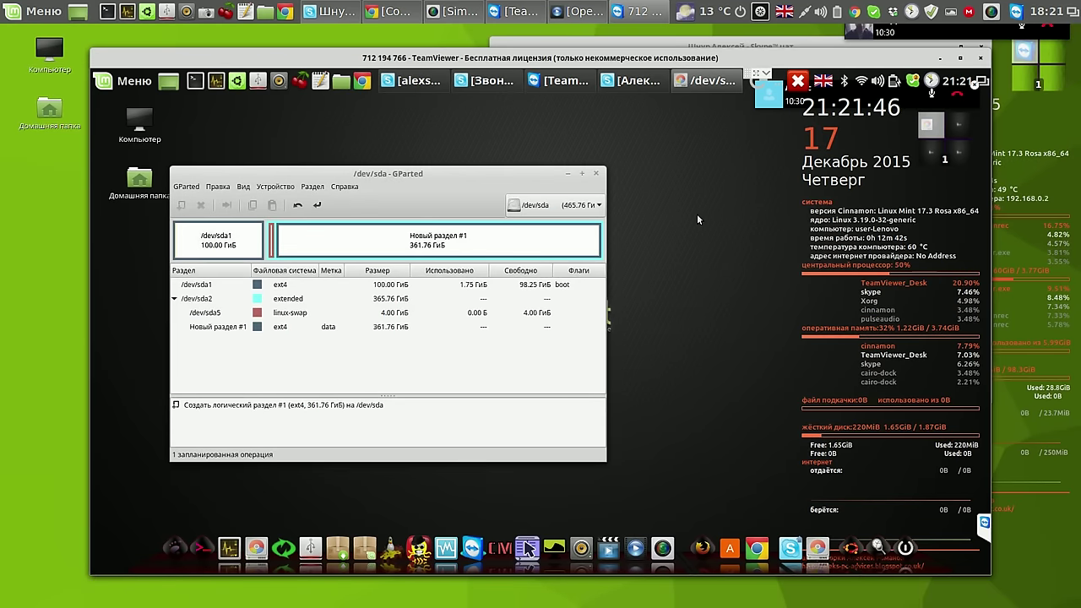
# - Apply the ext4 partition creation to disk and close the summary
pyautogui.hotkey('ctrl', 'Return')
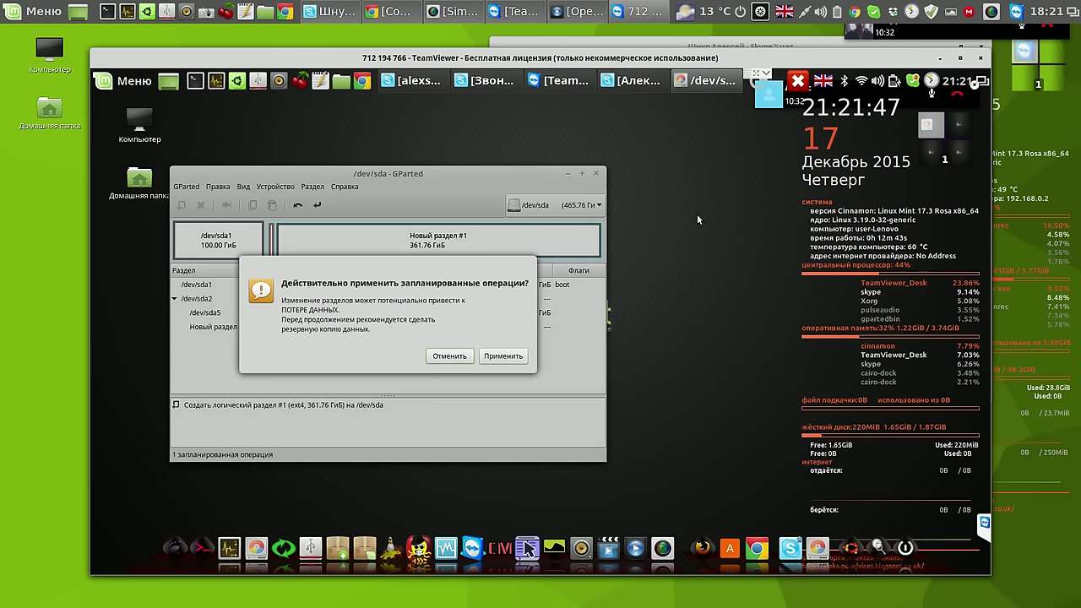
pyautogui.press('Return')
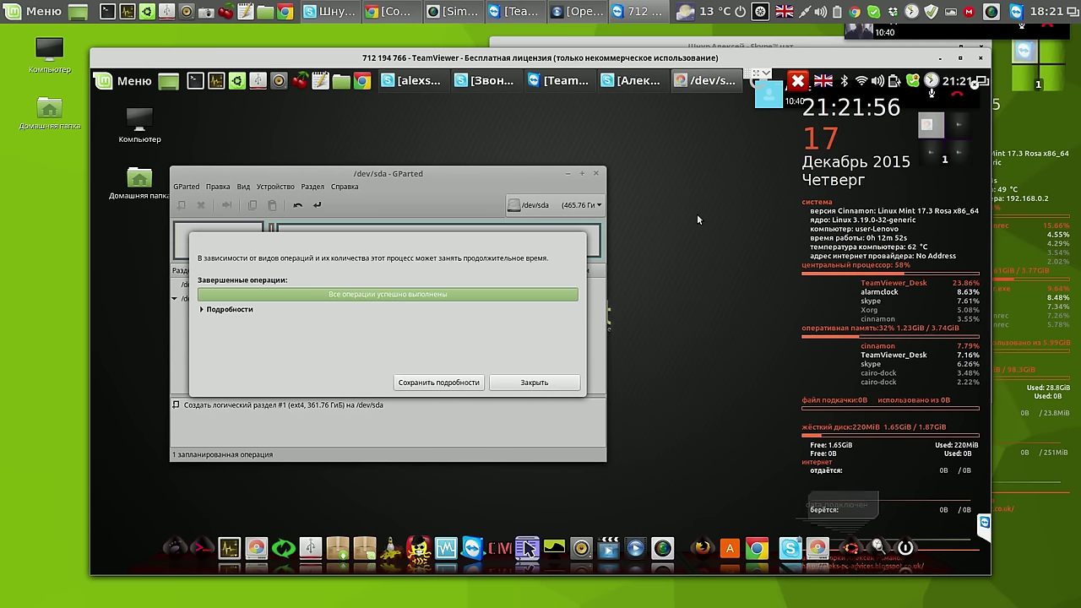
pyautogui.press('Return')
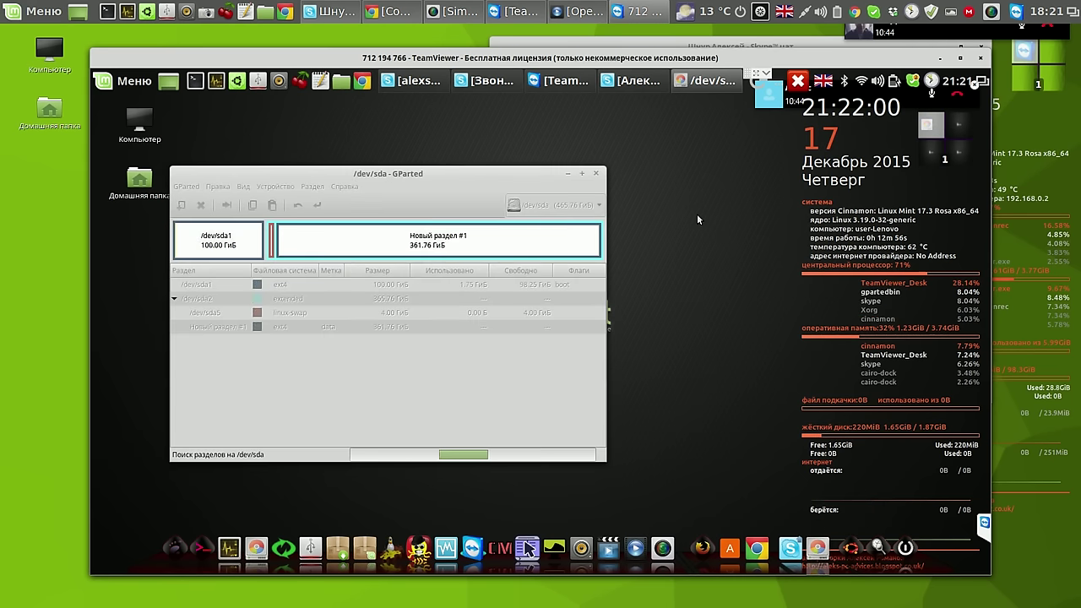
# - Ignore the libparted rescan error, then close GParted once /dev/sda6 appears
pyautogui.press('Tab')
pyautogui.press('Return')
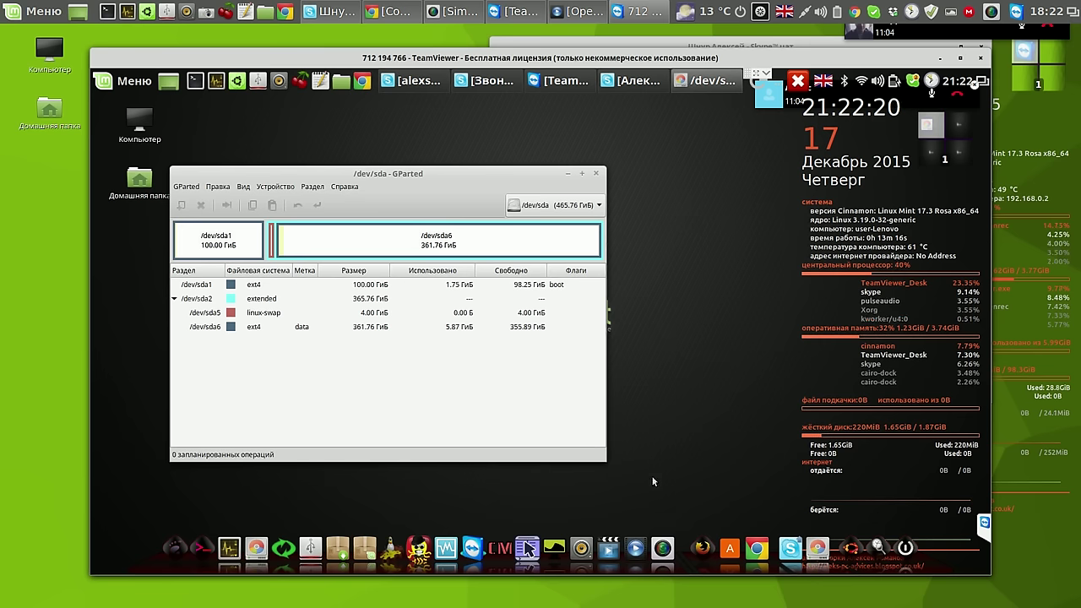
pyautogui.click(596, 174)
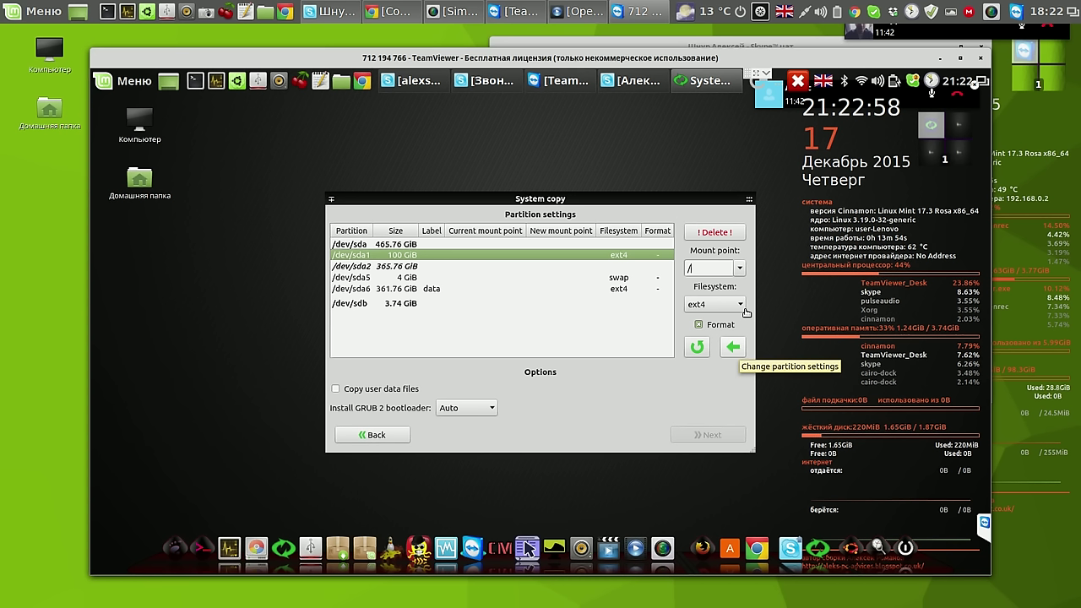
# - Set /dev/sda1 as formatted root (/) and start the system copy in Systemback
pyautogui.click(733, 348)
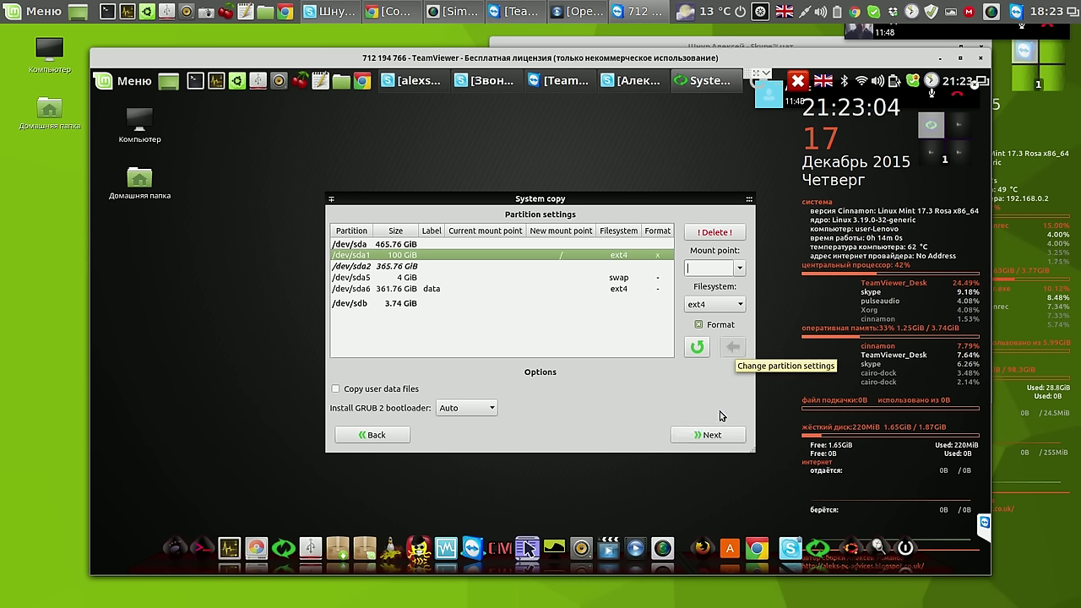
pyautogui.click(712, 436)
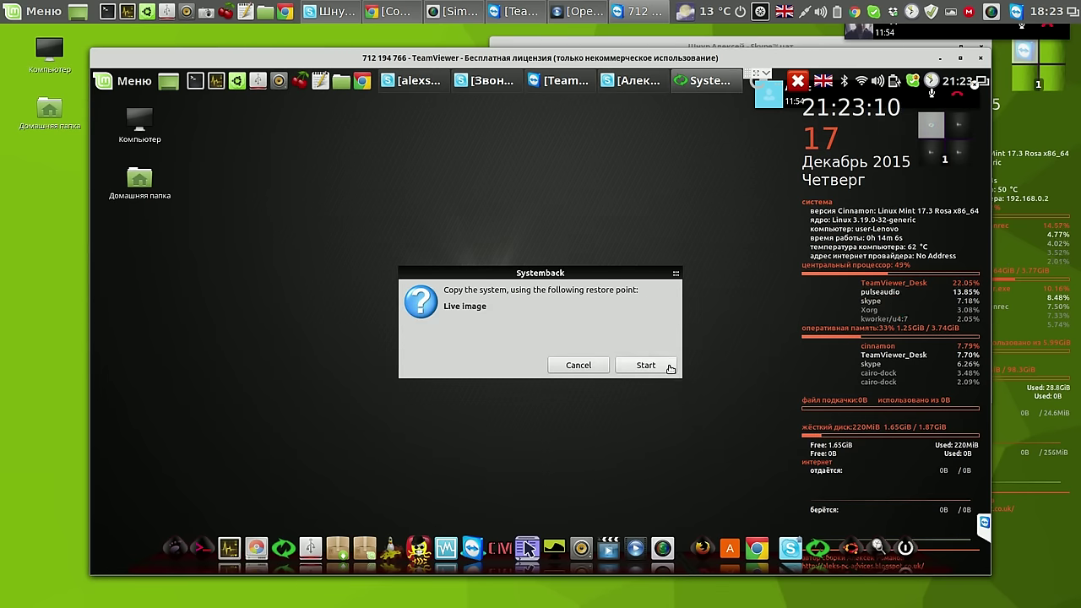
pyautogui.click(652, 366)
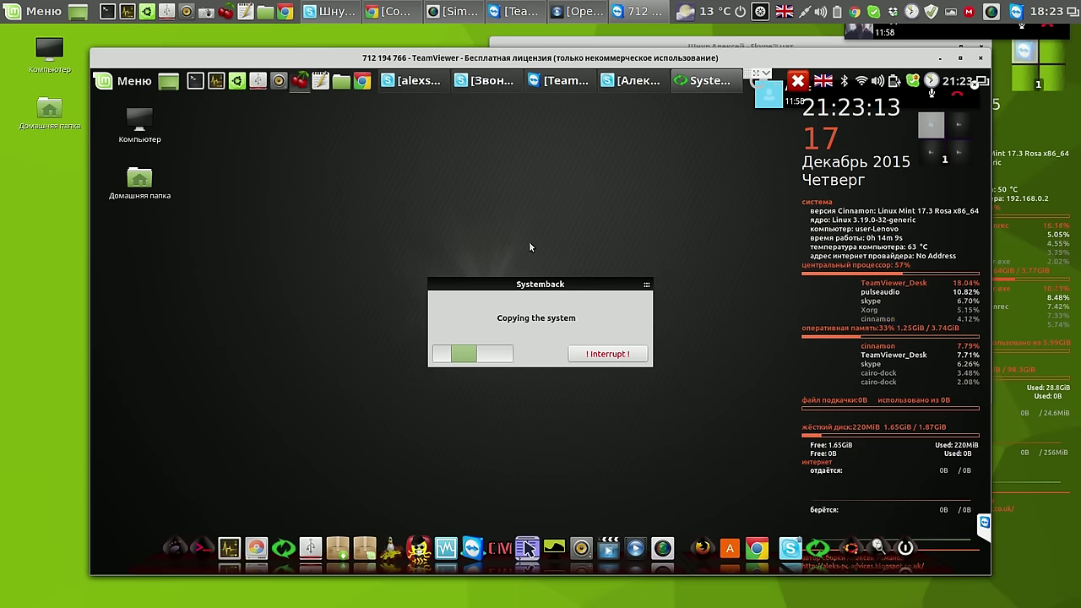
# - Move the Systemback progress aside and start the gedit note, shrinking and shifting its window left
pyautogui.moveTo(559, 282); pyautogui.dragTo(694, 137)
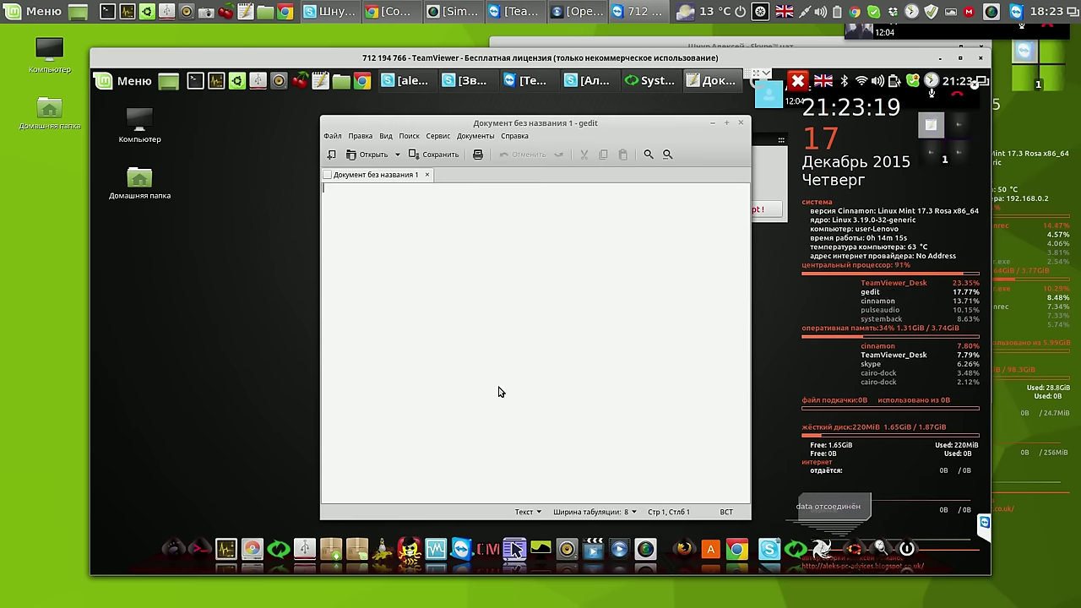
pyautogui.write('21')
pyautogui.moveTo(745, 512); pyautogui.dragTo(579, 335)
pyautogui.write('2')
pyautogui.moveTo(523, 133); pyautogui.dragTo(366, 134)
# - Finish the note as '21 23 10', shrink its window further, and start Google Chrome
pyautogui.write('3')
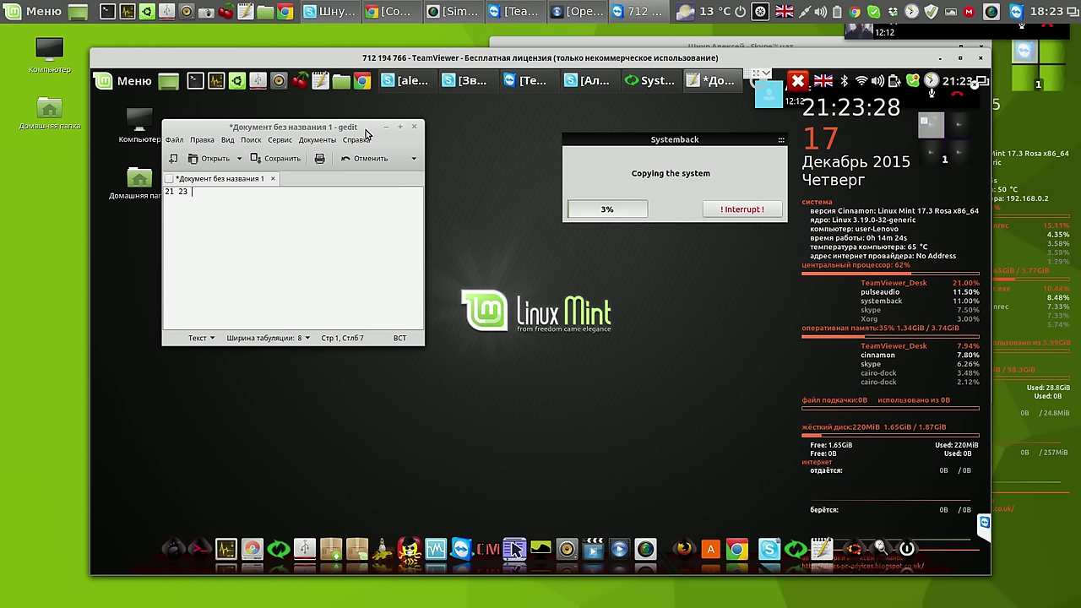
pyautogui.write(' 13')
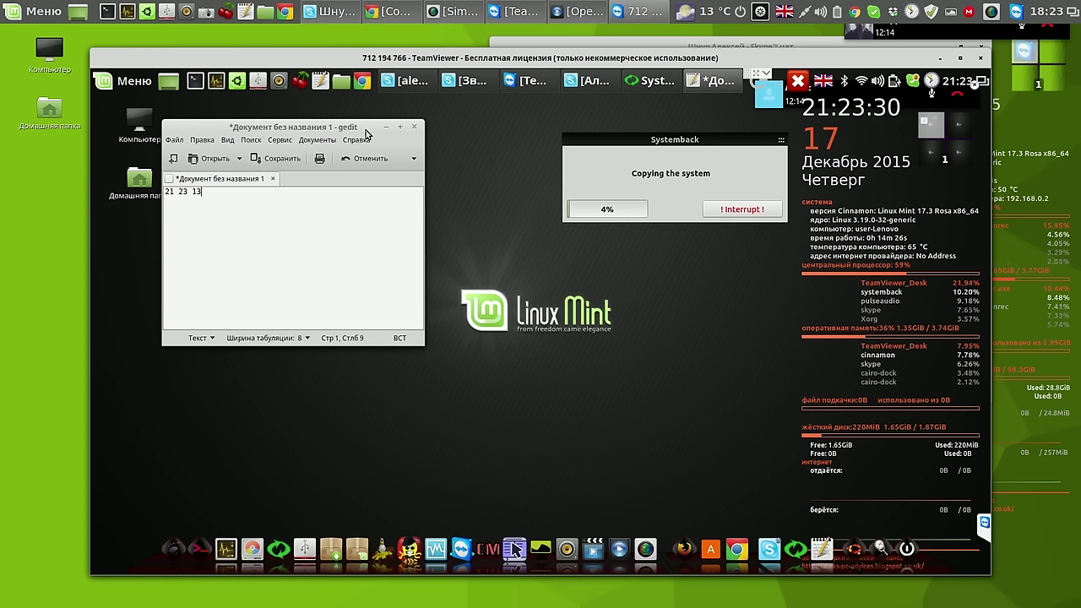
pyautogui.press('BackSpace')
pyautogui.press('BackSpace')
pyautogui.write('10')
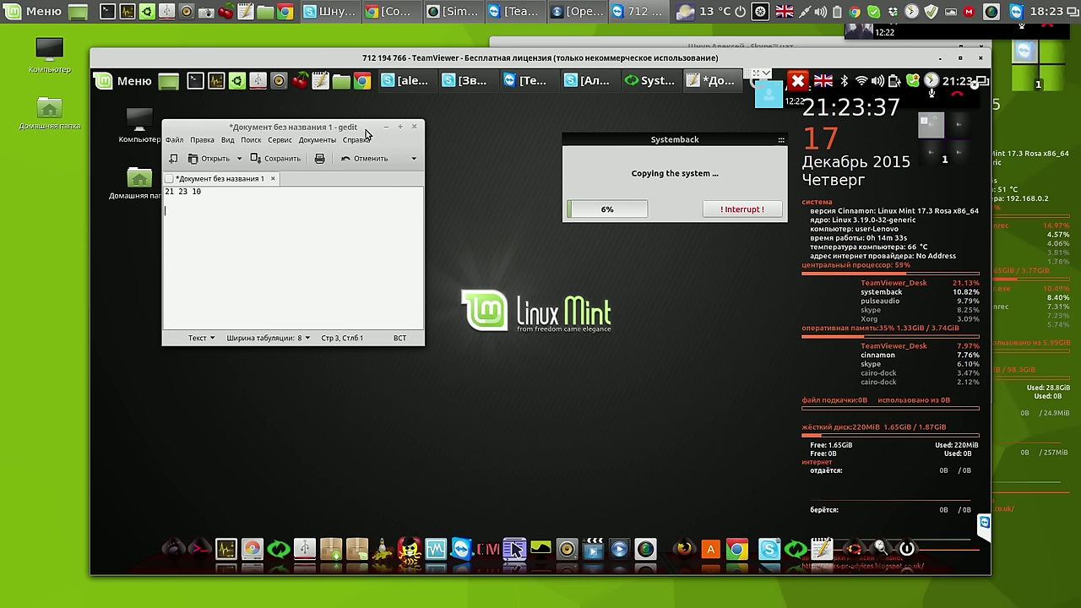
pyautogui.moveTo(419, 342); pyautogui.dragTo(368, 277)
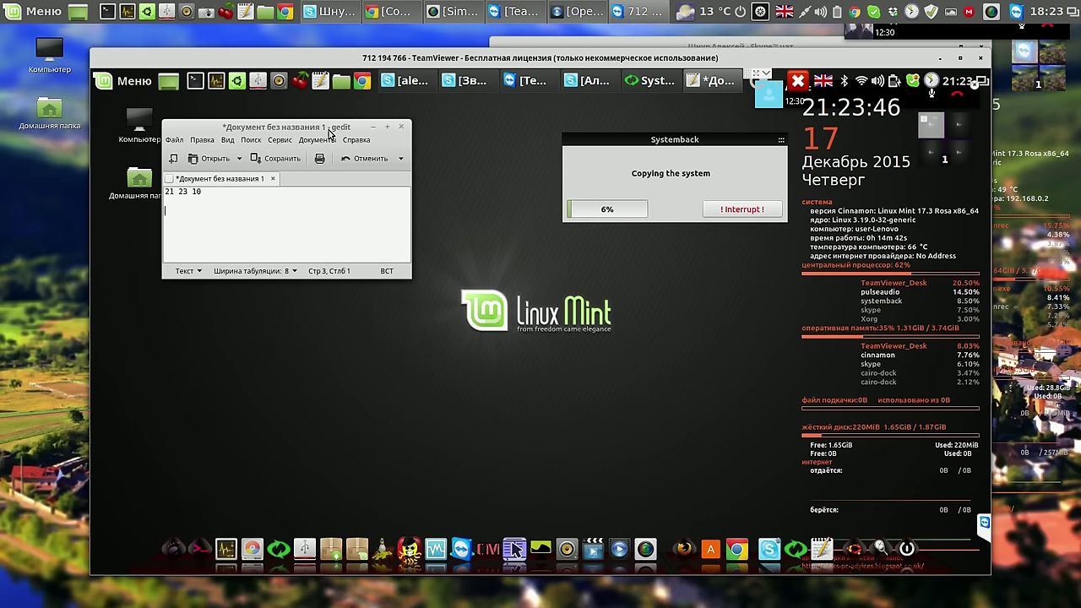
pyautogui.click(362, 85)
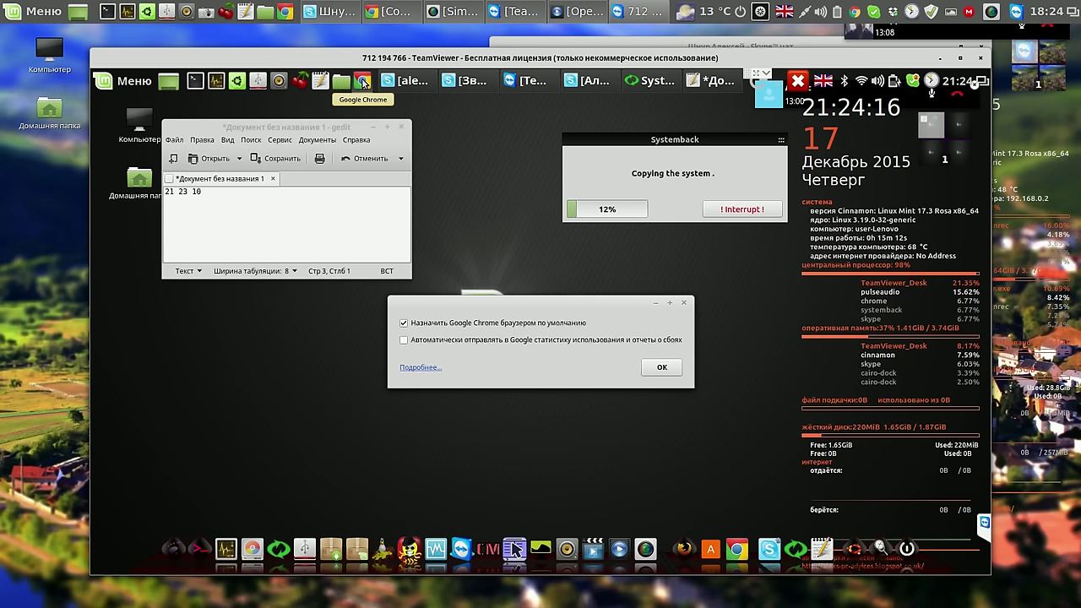
# - Accept Chrome's first-run settings, close it without signing in, and decline the suggested app launch
pyautogui.press('Return')
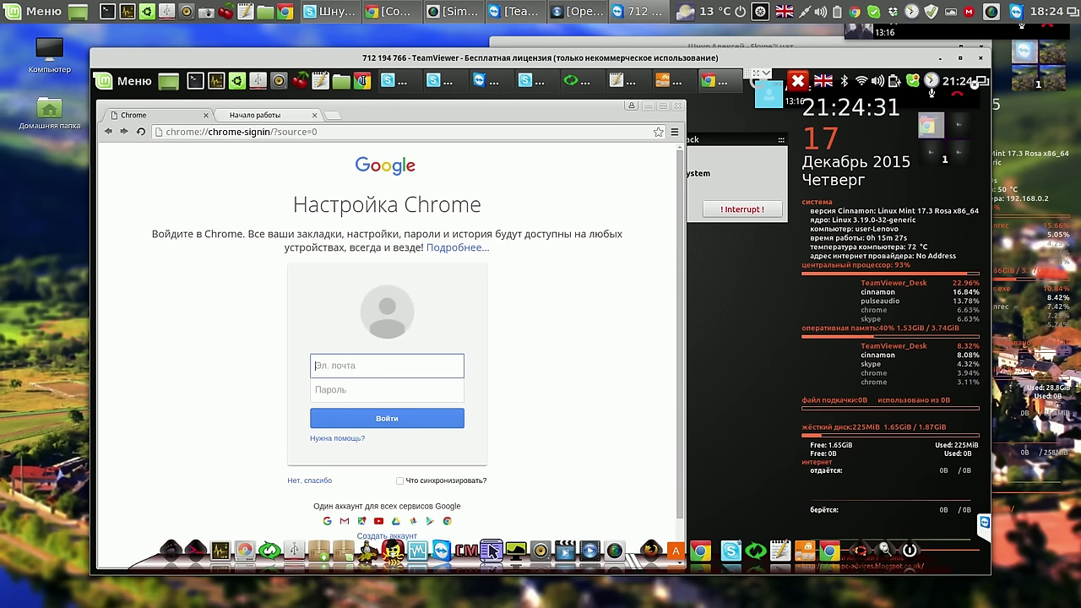
pyautogui.write('evseev')
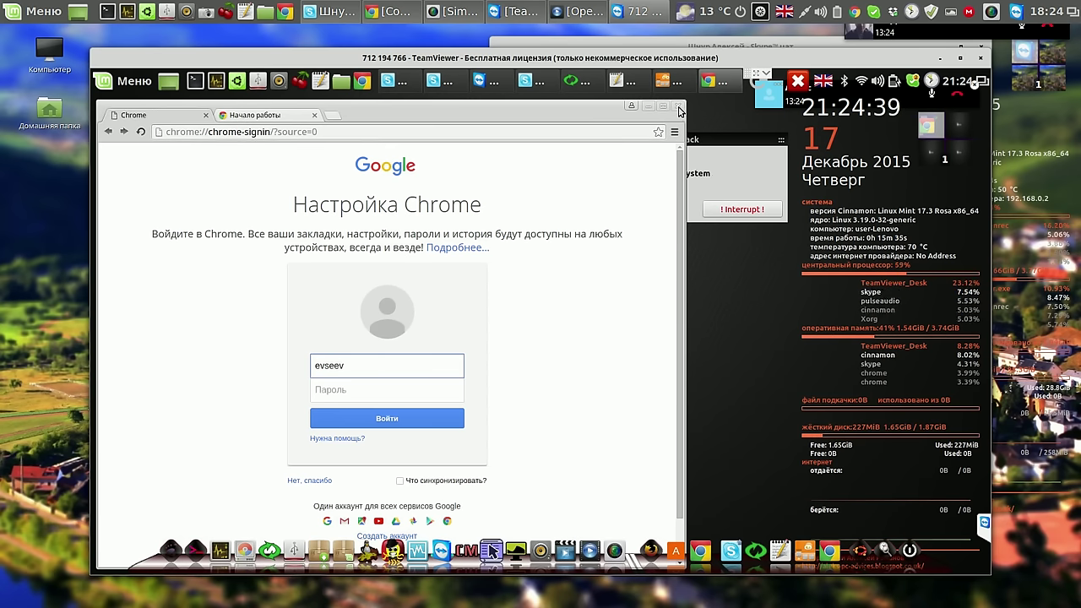
pyautogui.click(679, 107)
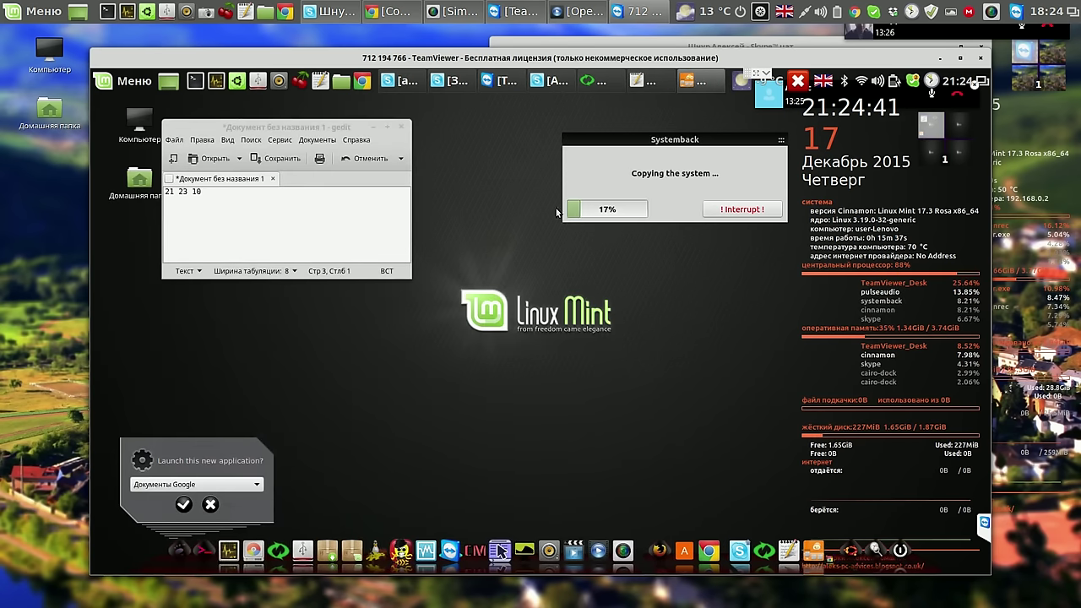
pyautogui.click(211, 504)
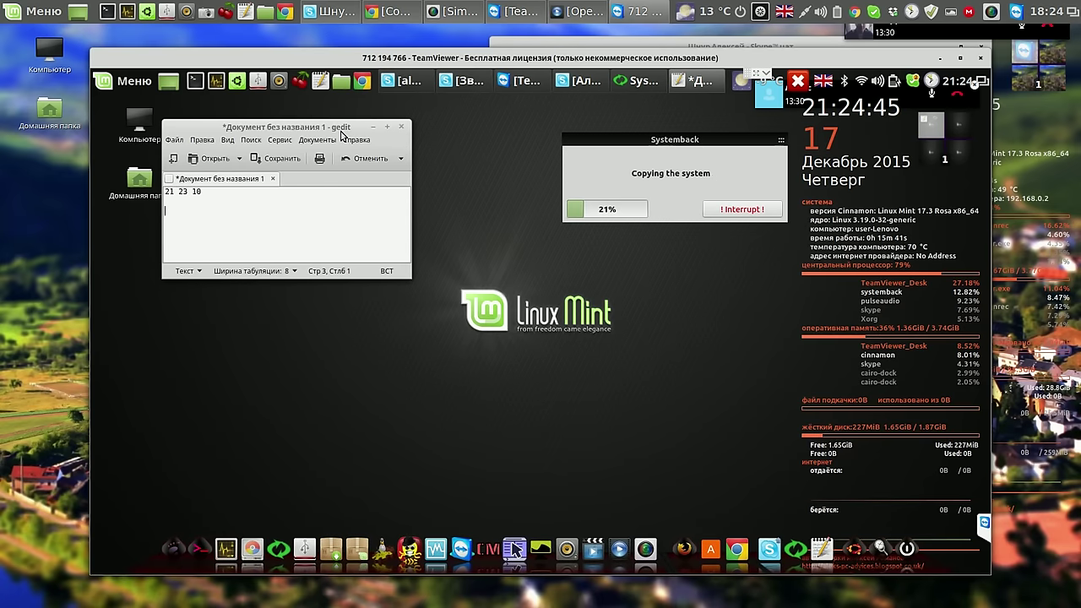
# - Launch LibreOffice 5.0 Calc from the menu's Office category
pyautogui.click(128, 82)
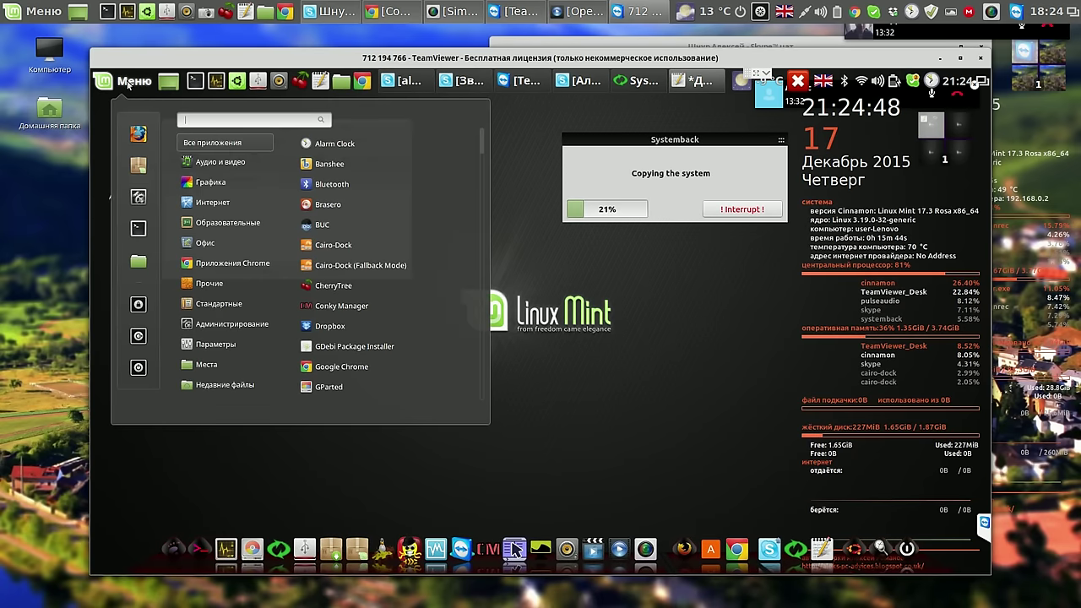
pyautogui.moveTo(205, 244)
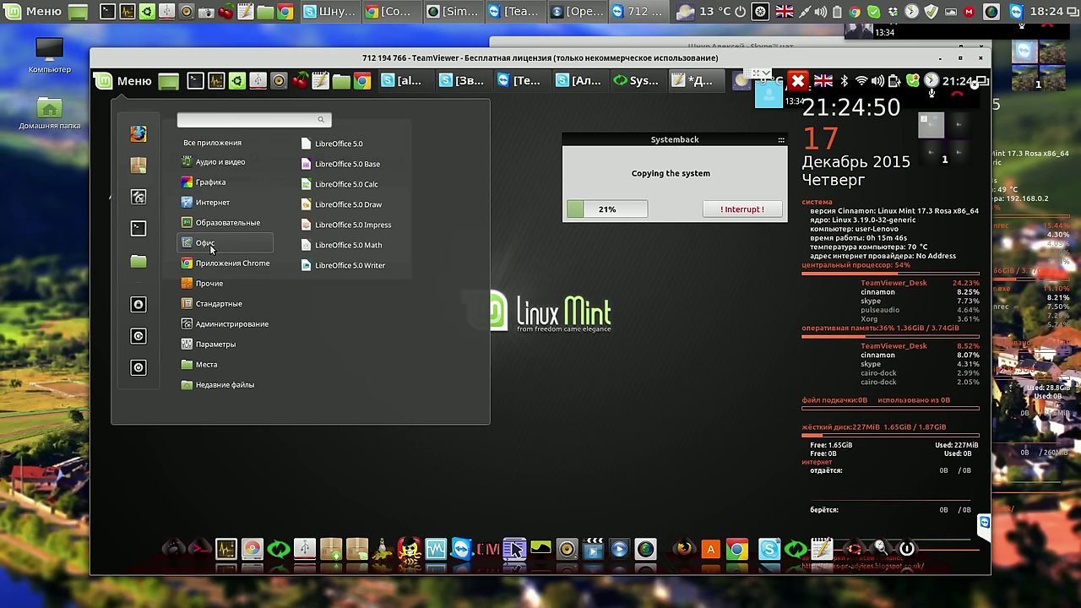
pyautogui.click(339, 182)
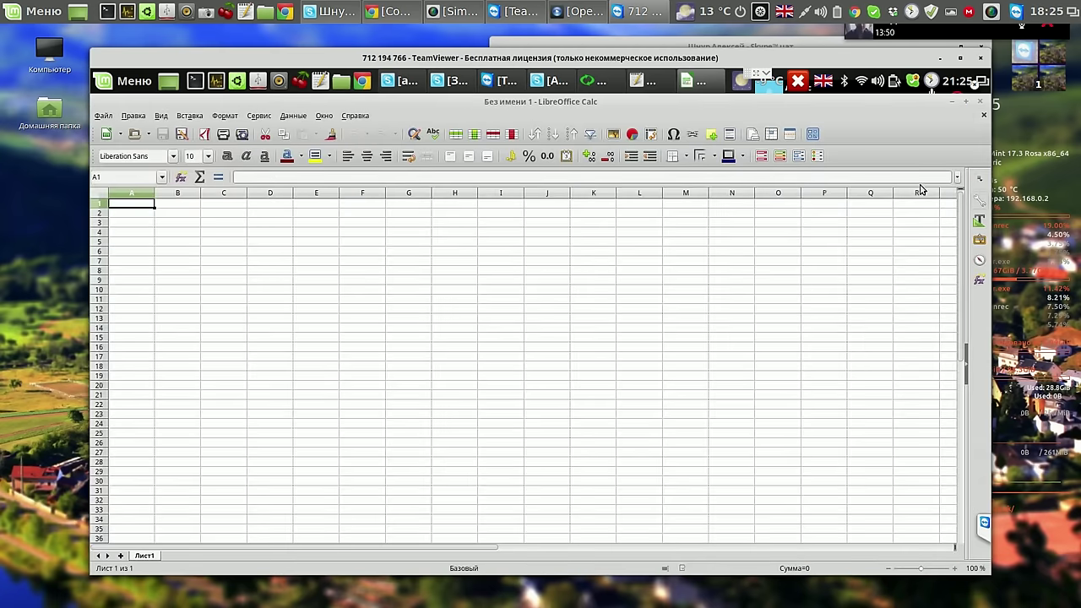
# - Close the empty Calc window, check gedit's document list, and open the applications menu
pyautogui.click(981, 102)
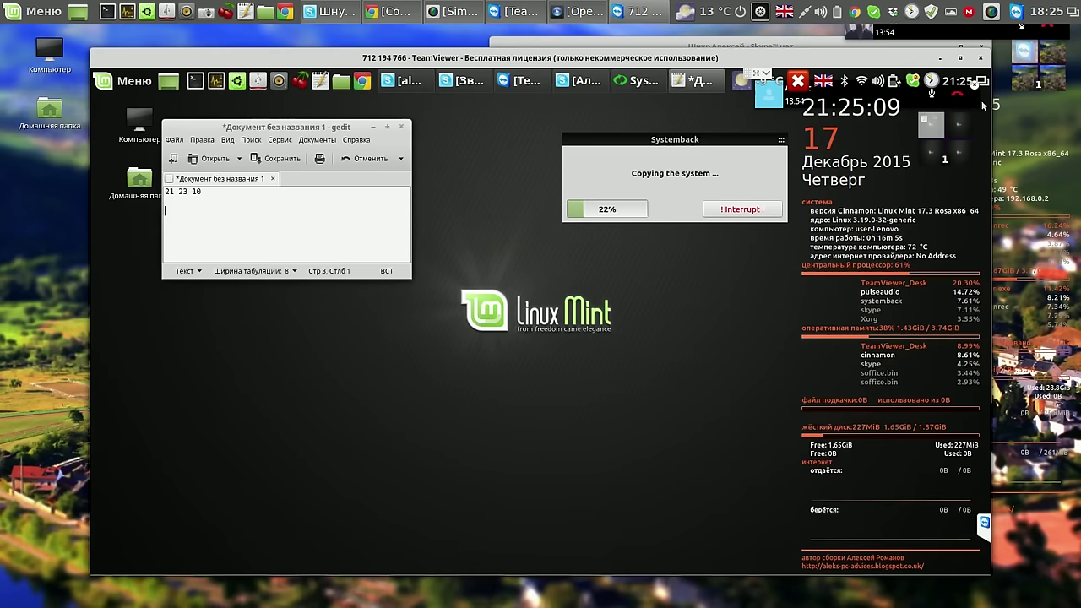
pyautogui.click(335, 137)
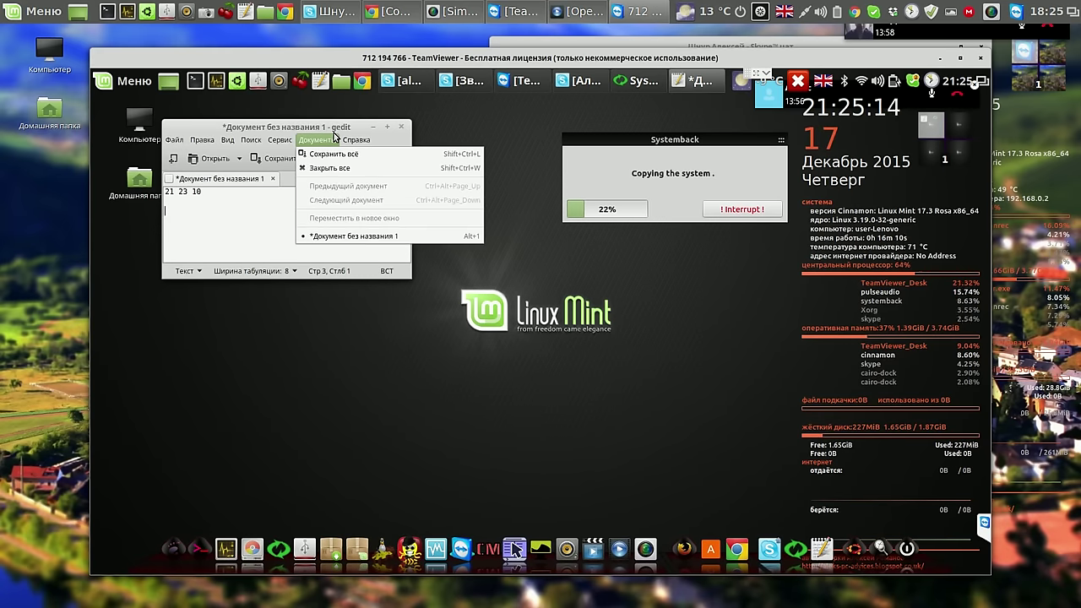
pyautogui.click(254, 220)
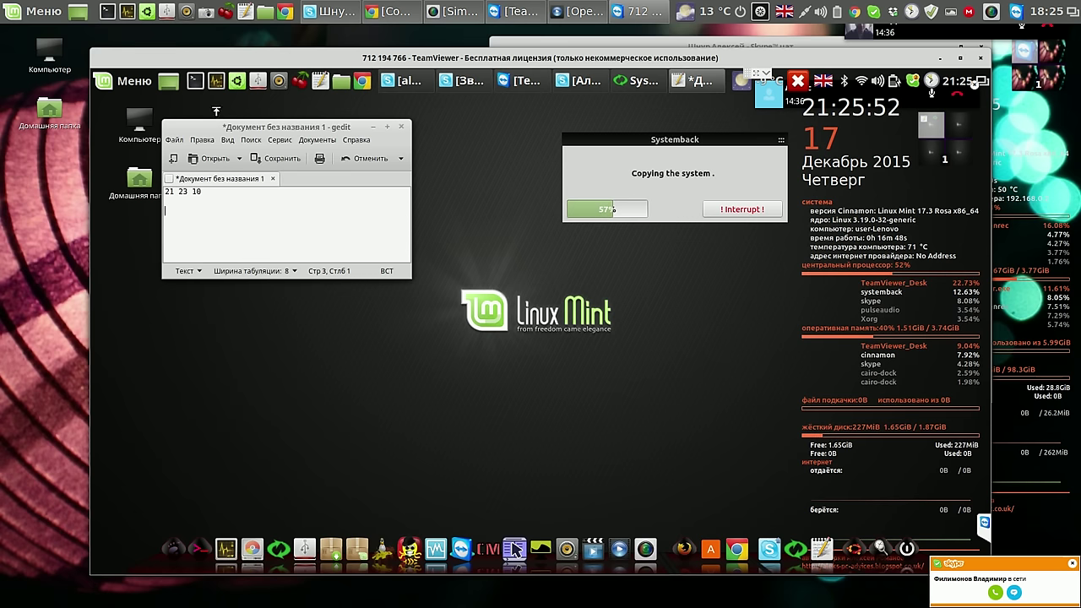
pyautogui.click(135, 84)
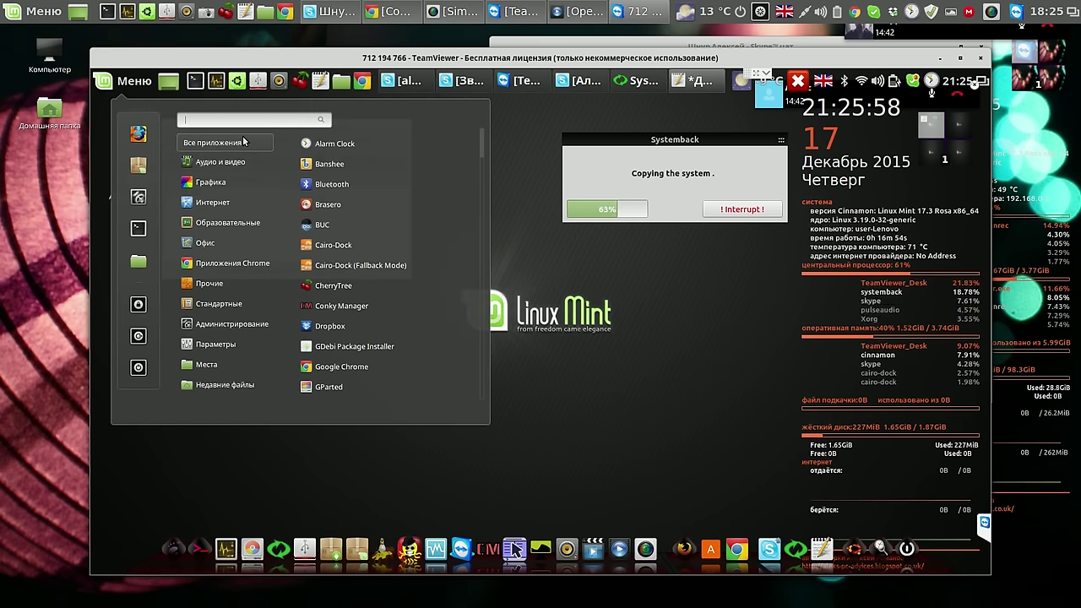
# - Clear an 'unet' menu search, launch the Software Manager favourite, and submit the administrator password
pyautogui.write('unet')
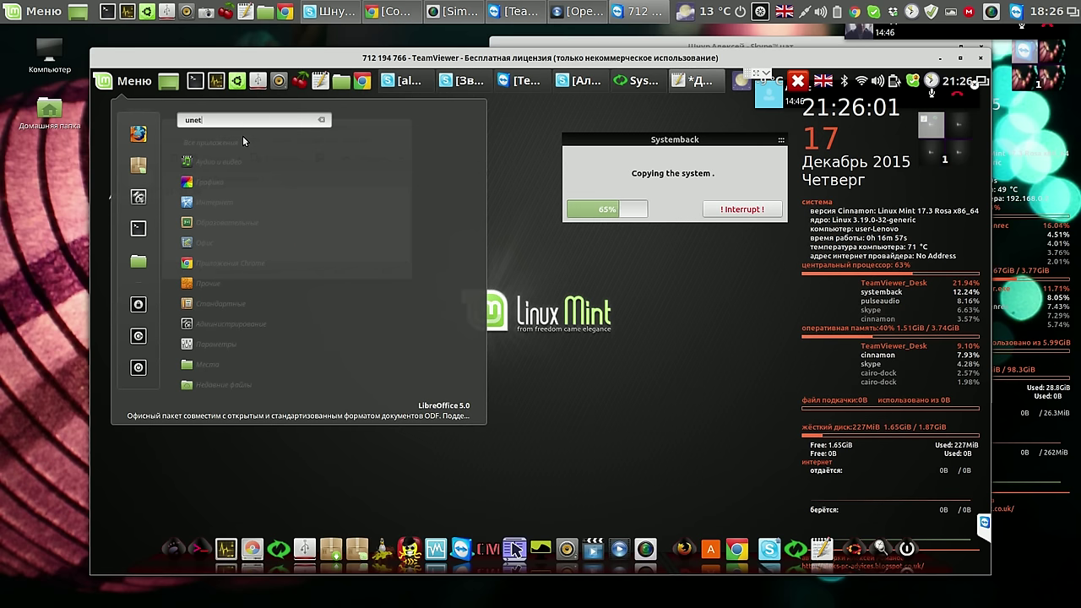
pyautogui.click(322, 121)
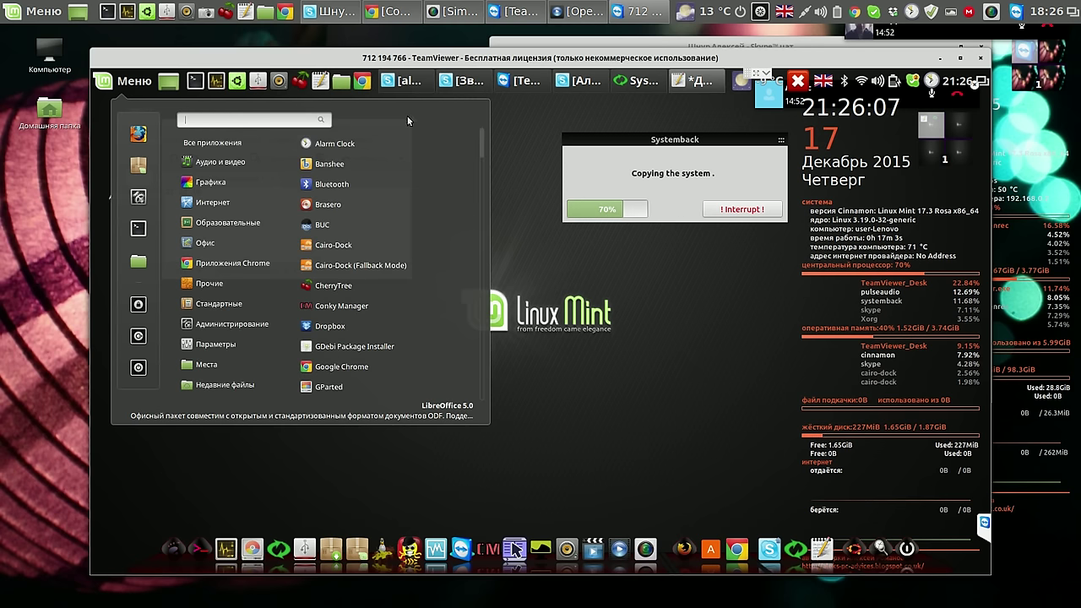
pyautogui.click(140, 166)
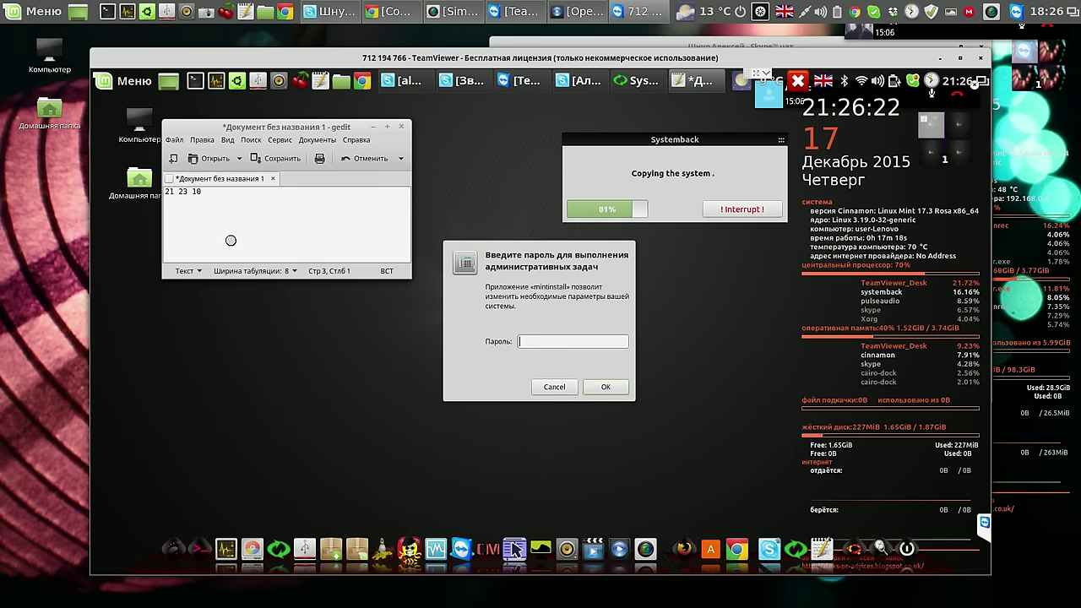
pyautogui.write('****')
pyautogui.press('Return')
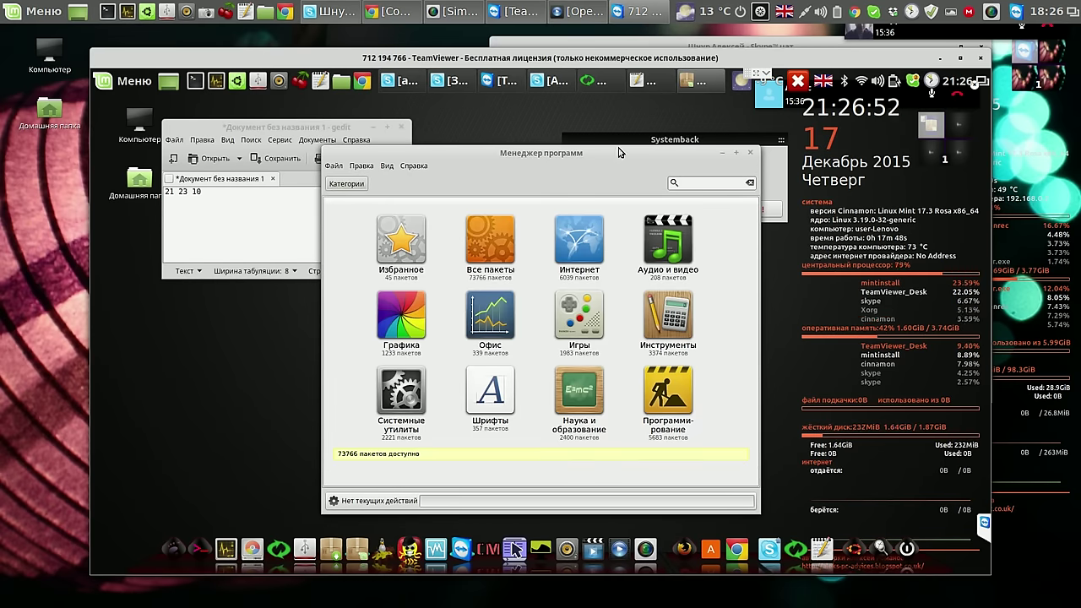
# - Search Software Manager for 'unetbootin' and select the unetbootin package
pyautogui.moveTo(606, 154); pyautogui.dragTo(401, 122)
pyautogui.write('u')
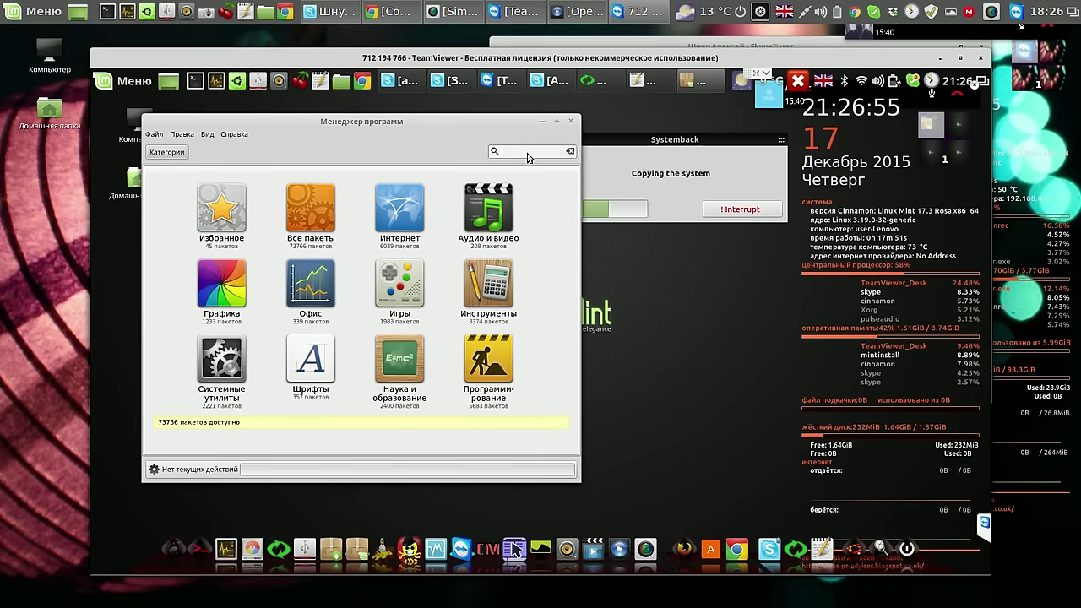
pyautogui.write('net')
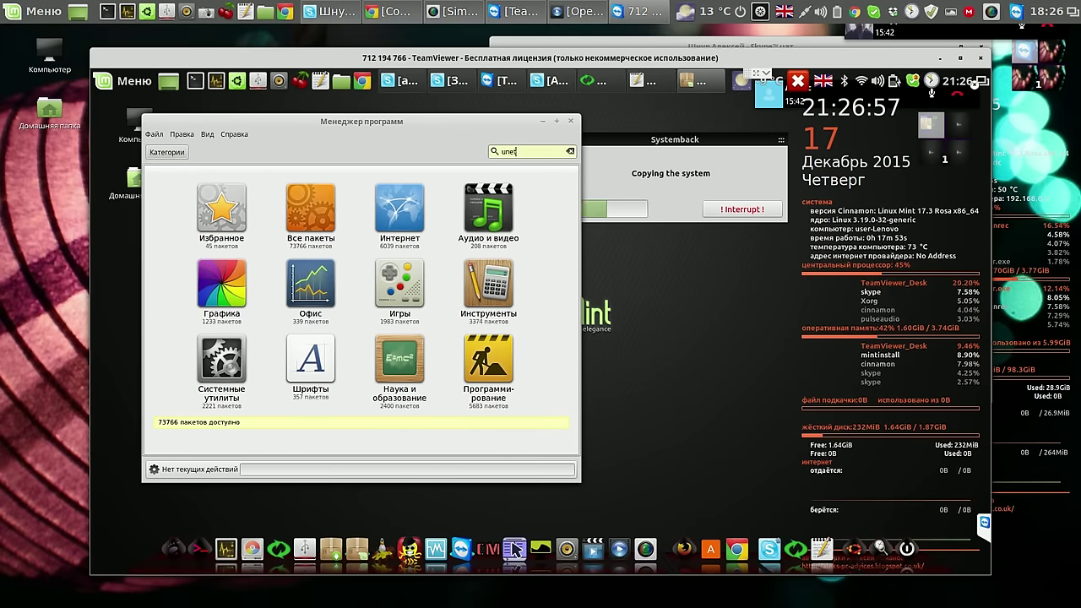
pyautogui.write('bootin')
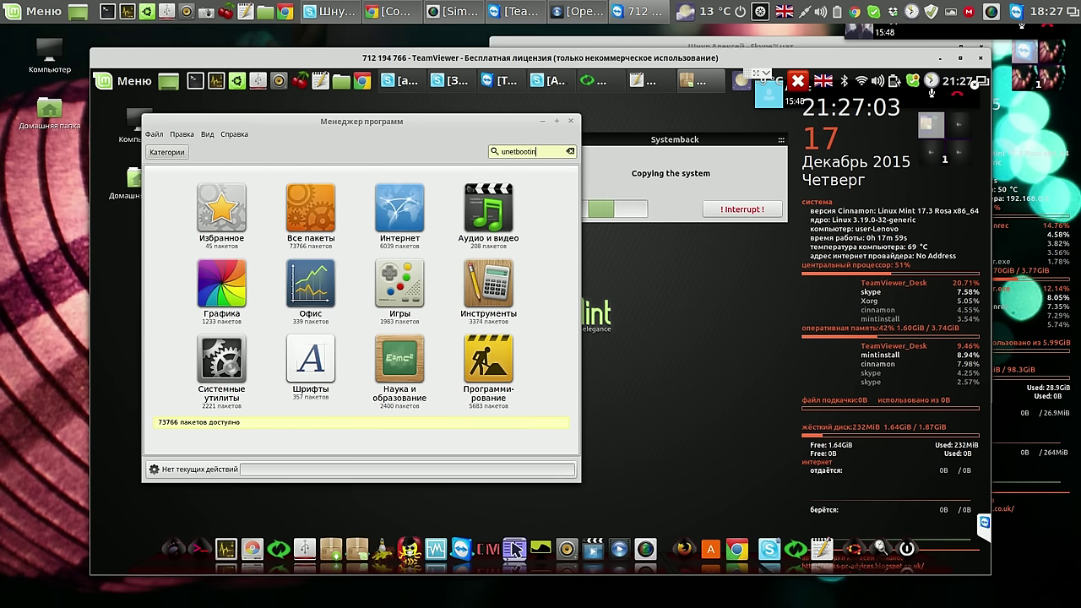
pyautogui.press('Return')
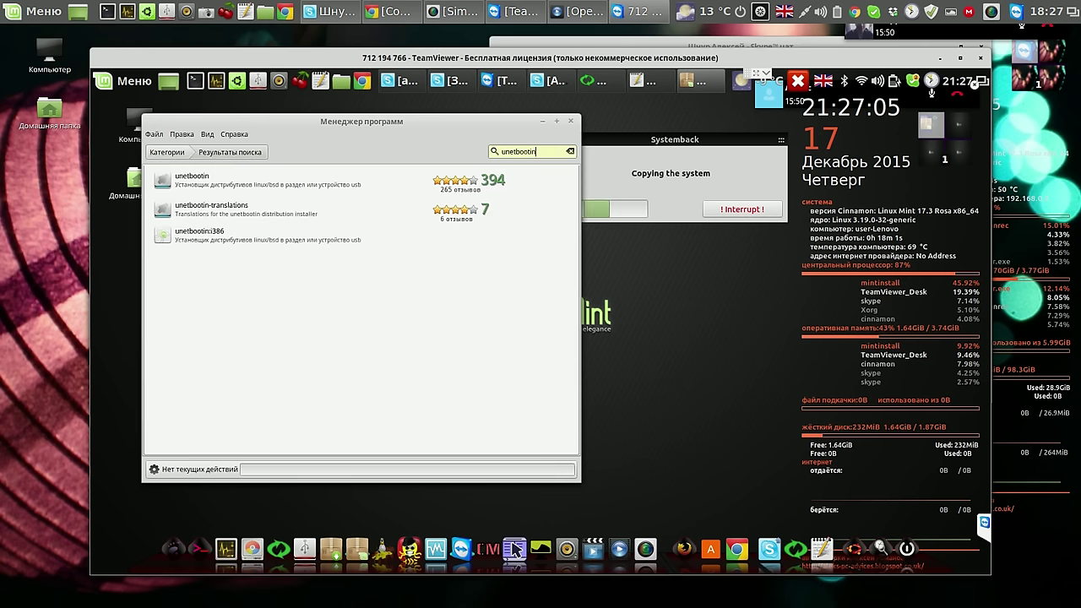
pyautogui.click(222, 184)
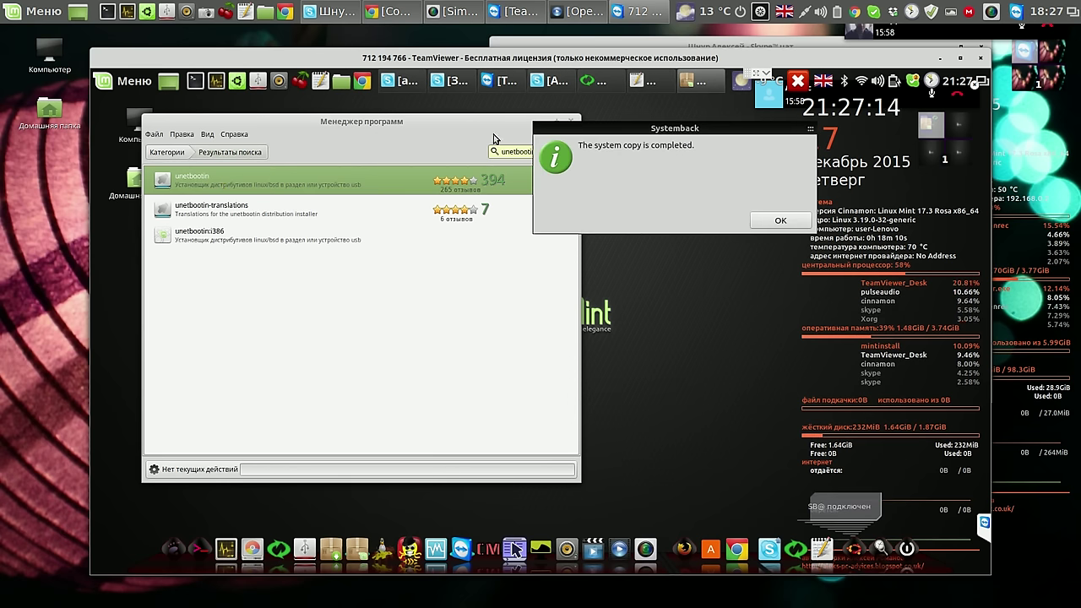
# - Acknowledge Systemback's finished copy, close Software Manager, and close gedit without saving the note
pyautogui.click(777, 221)
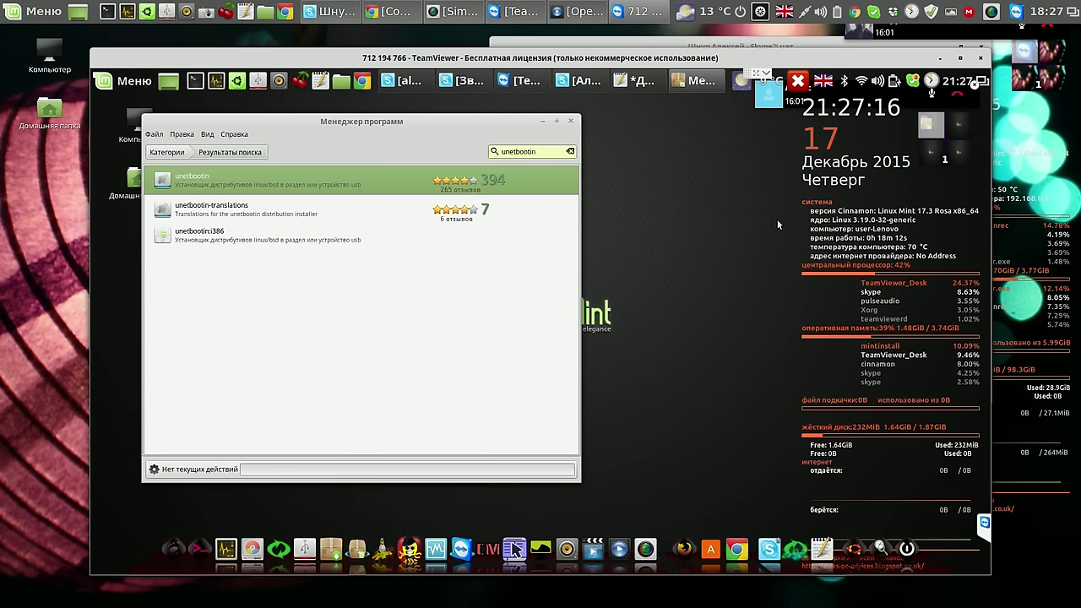
pyautogui.click(571, 123)
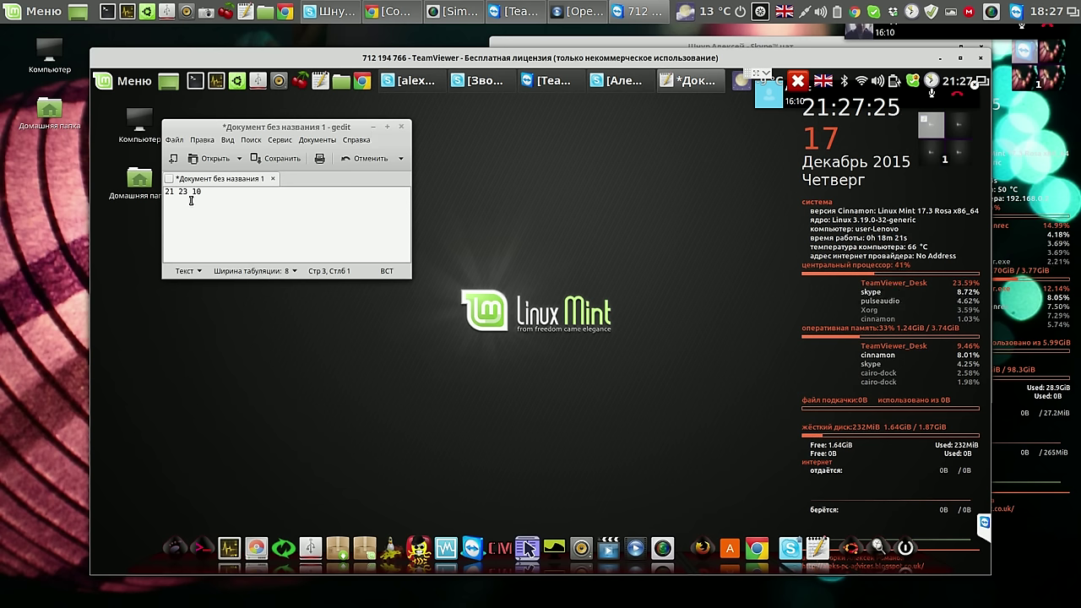
pyautogui.click(402, 129)
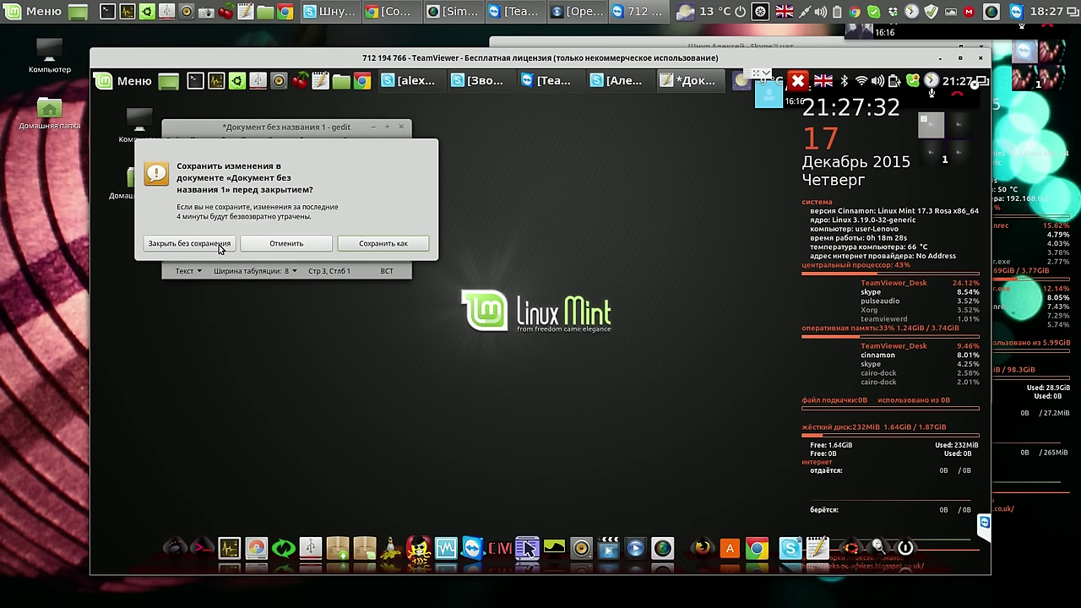
pyautogui.click(189, 243)
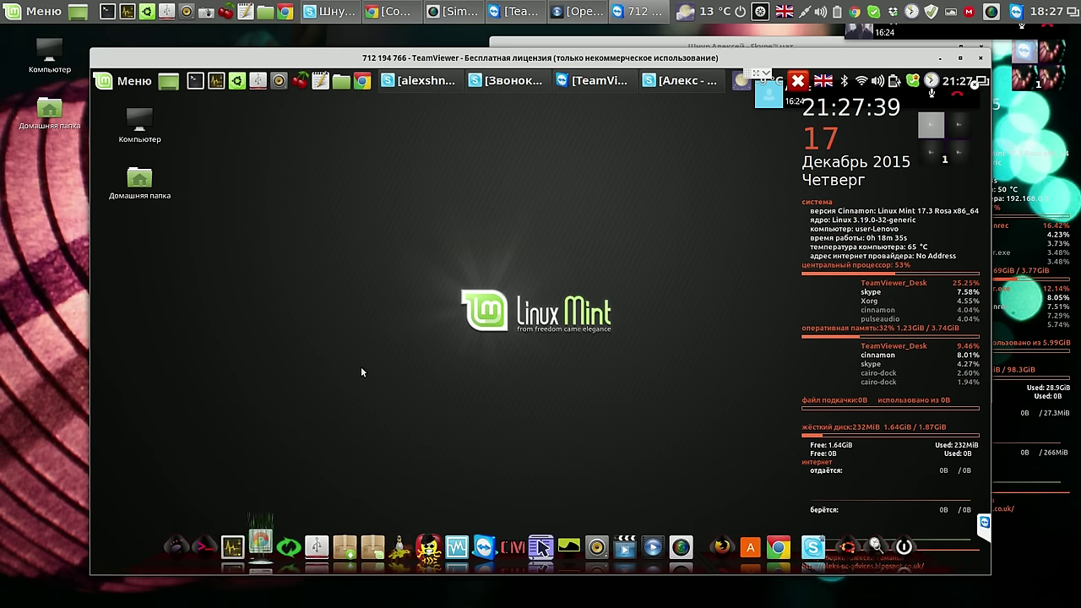
pyautogui.write('****')
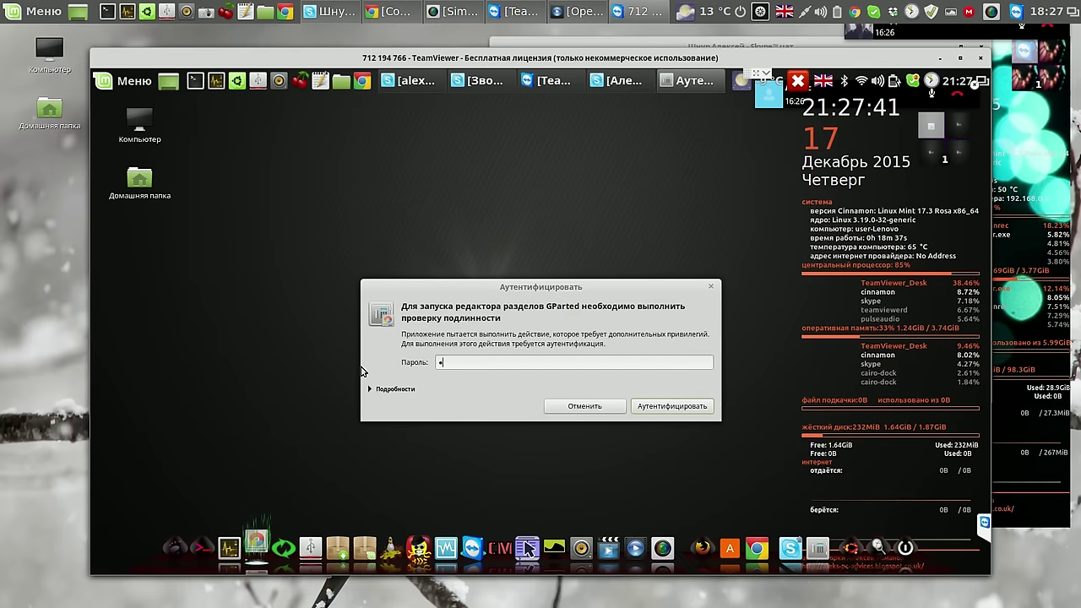
pyautogui.press('Return')
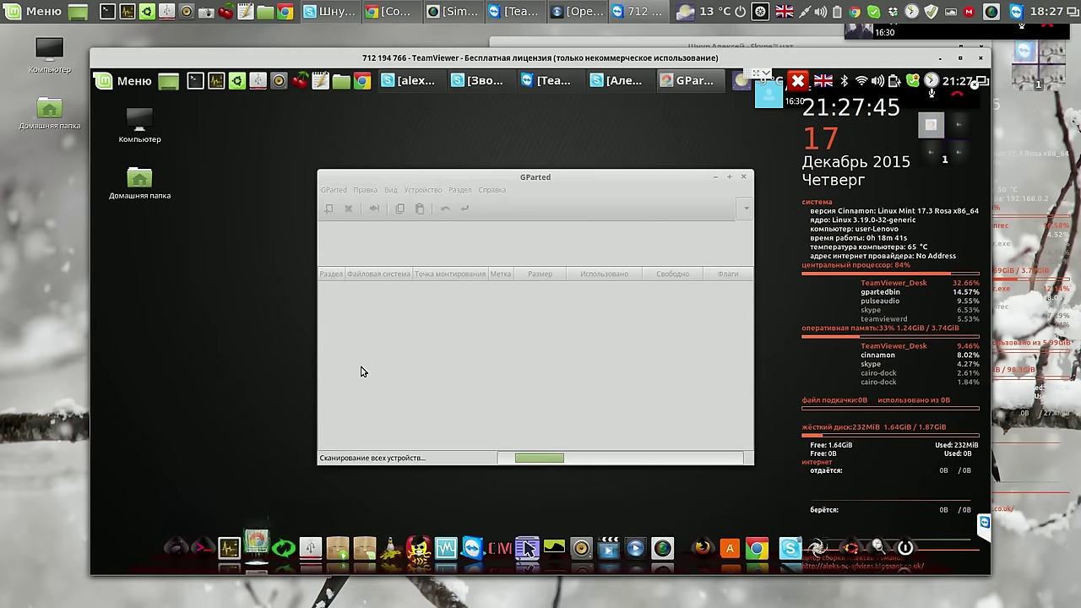
pyautogui.click(574, 343)
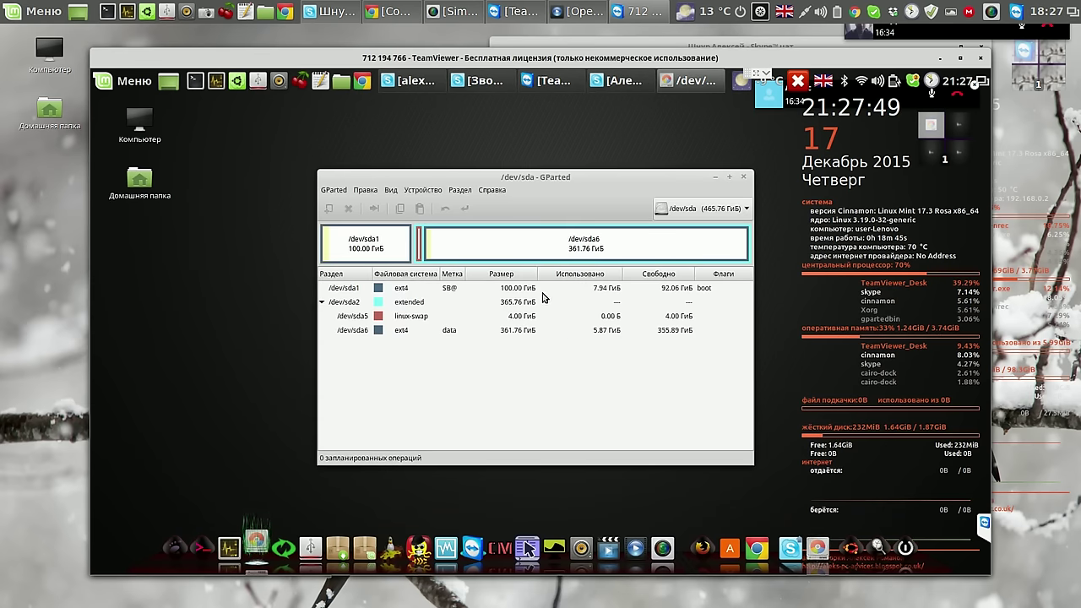
pyautogui.click(538, 290)
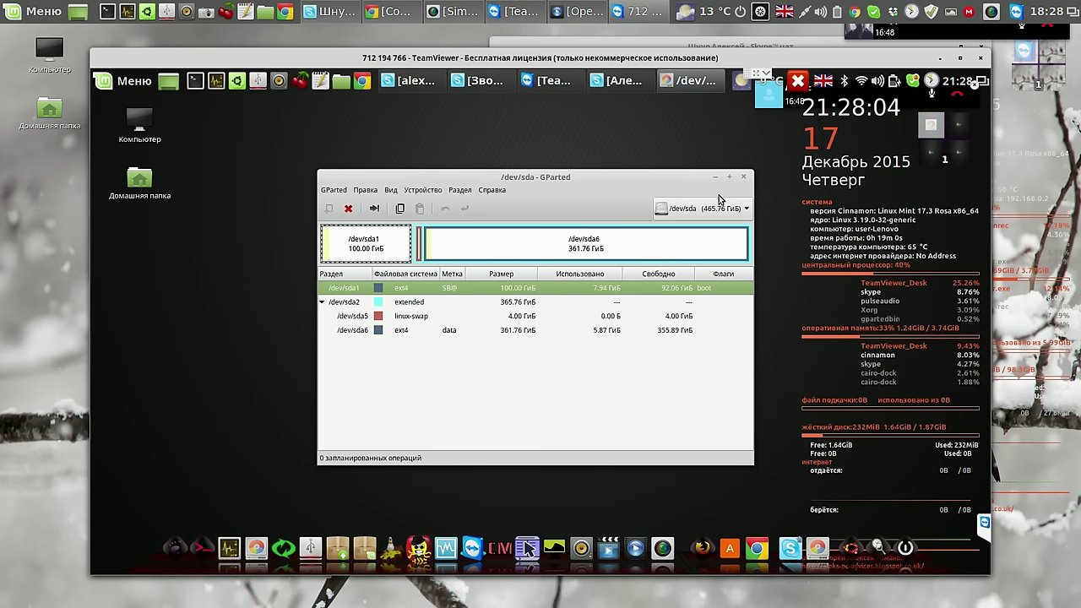
pyautogui.click(744, 178)
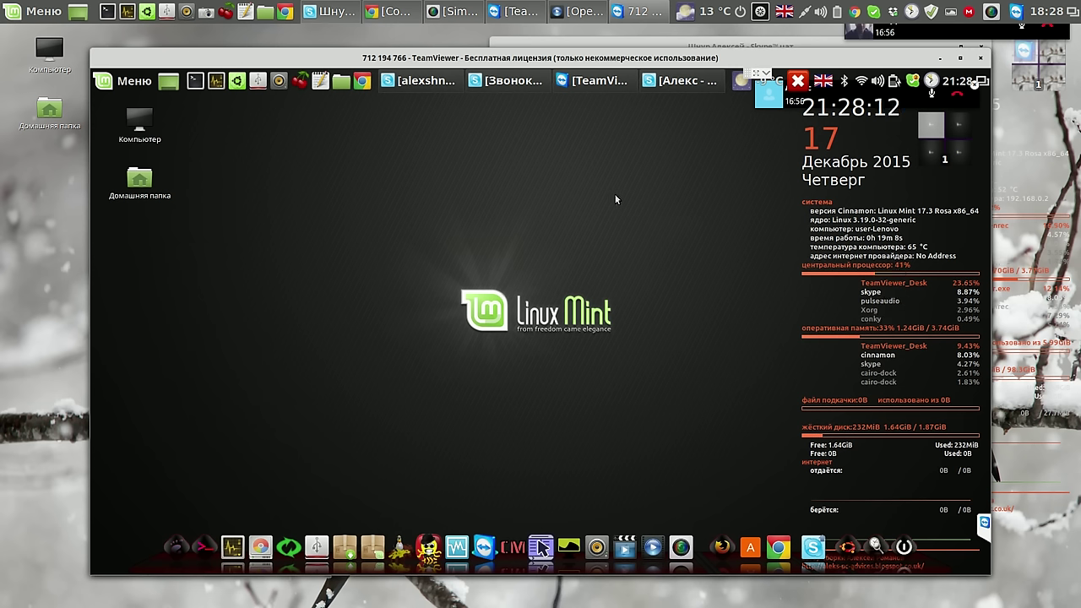
# - Pause the screen recording, nudge the microphone's recording volume down on the Вход tab, and close Sound
pyautogui.click(992, 12)
pyautogui.click(999, 46)
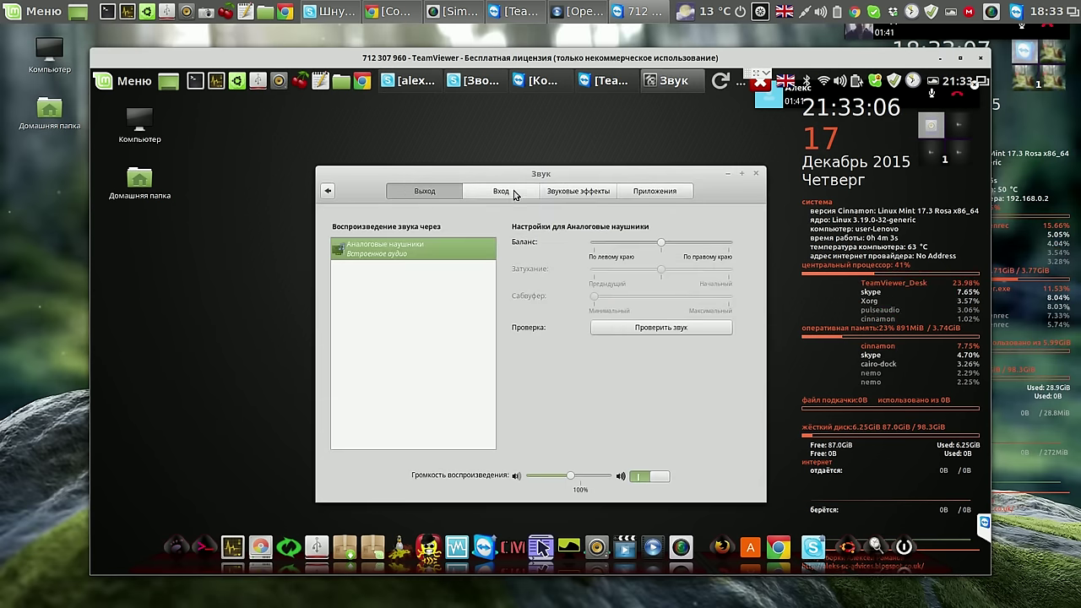
pyautogui.click(517, 198)
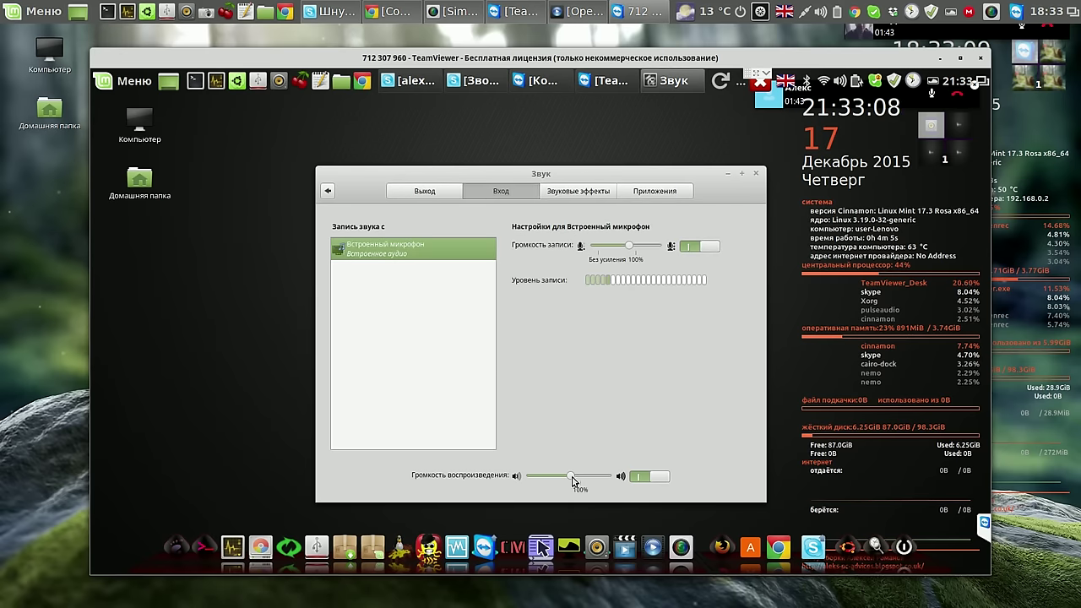
pyautogui.moveTo(632, 250); pyautogui.dragTo(622, 251)
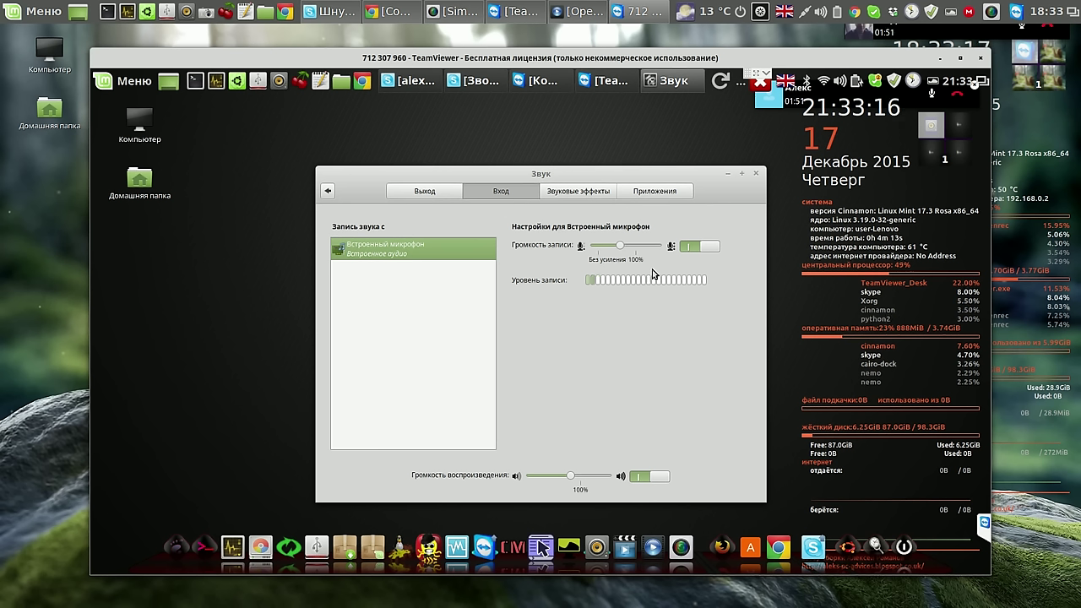
pyautogui.click(756, 175)
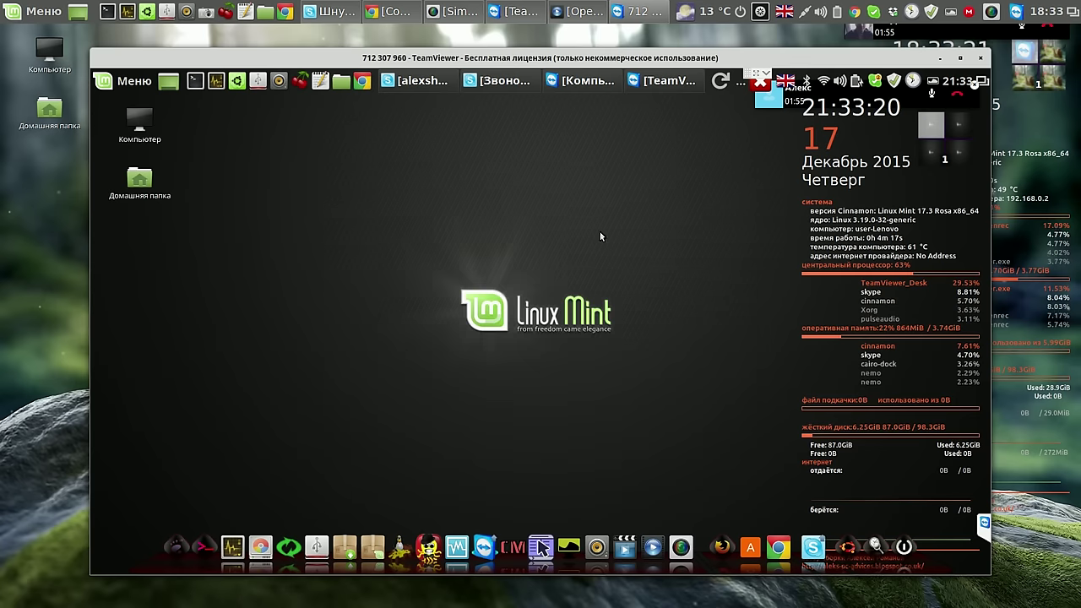
# - Dismiss the recorder's options menu and drag the TeamViewer window further left
pyautogui.click(991, 12)
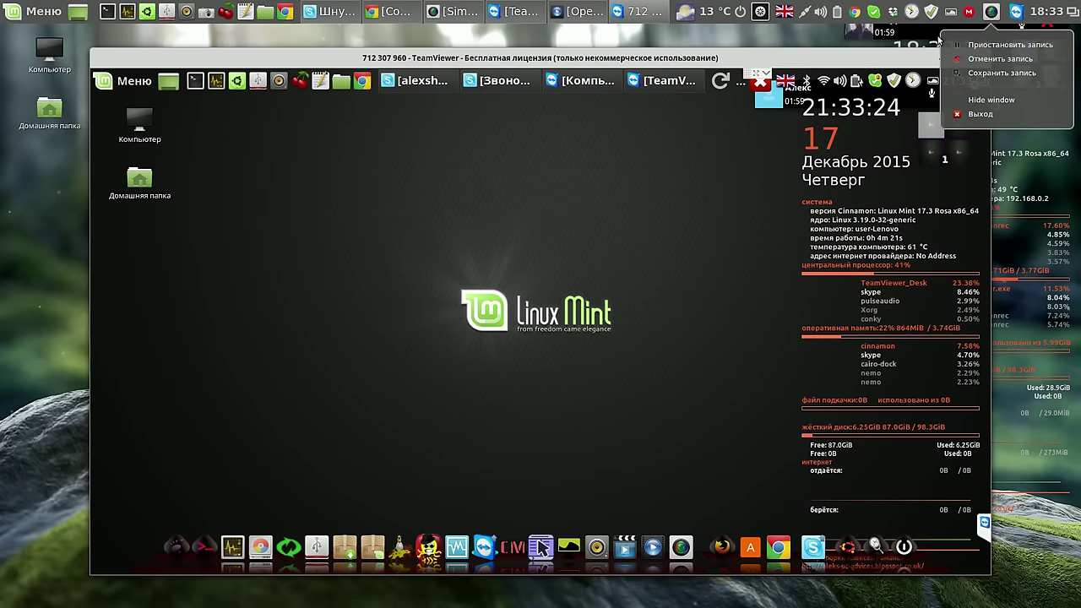
pyautogui.click(937, 42)
pyautogui.moveTo(867, 61); pyautogui.dragTo(782, 57)
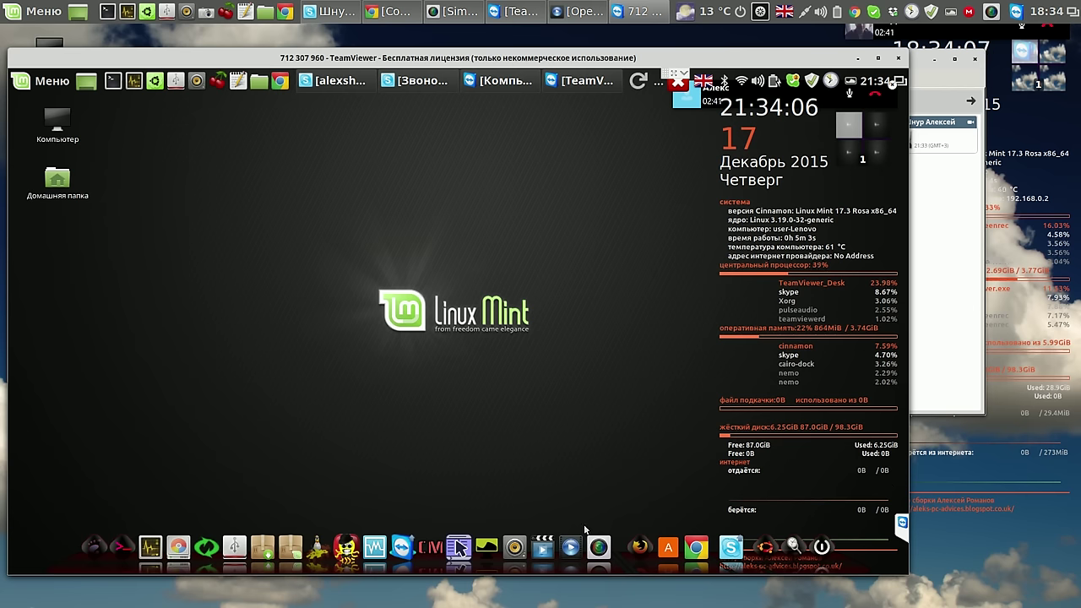
# - In Conky Manager, set the conky_long widget's network interface to WiFi (wlan0) and apply
pyautogui.click(432, 547)
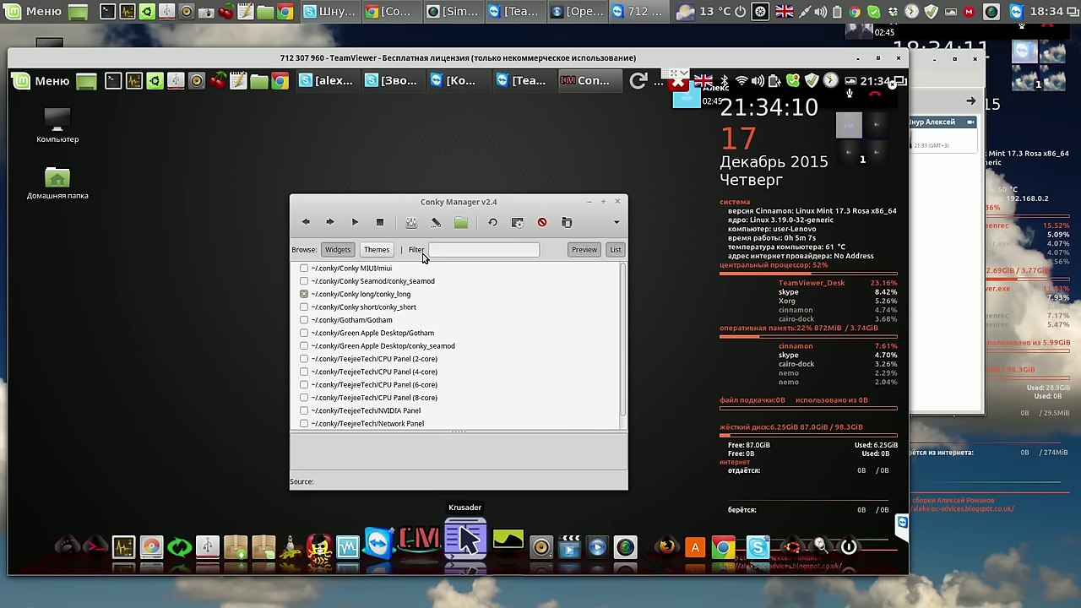
pyautogui.click(382, 294)
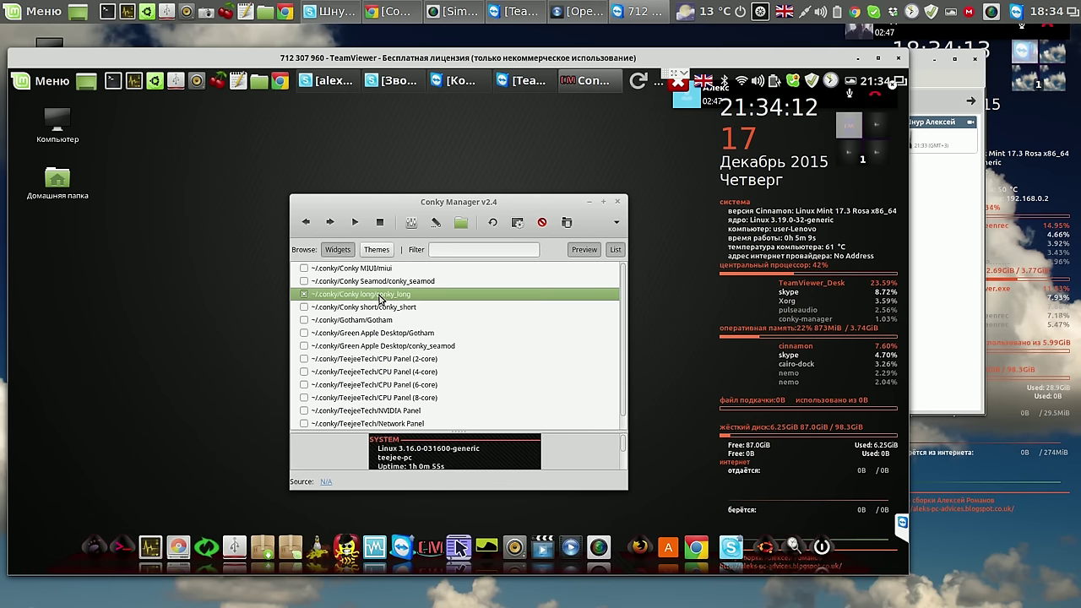
pyautogui.click(412, 223)
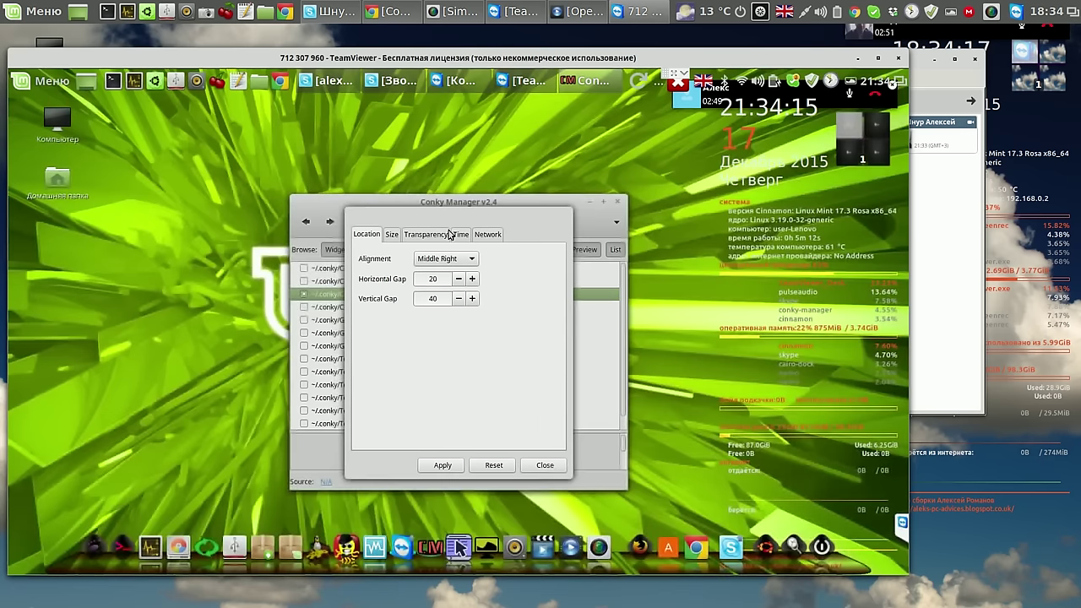
pyautogui.click(486, 235)
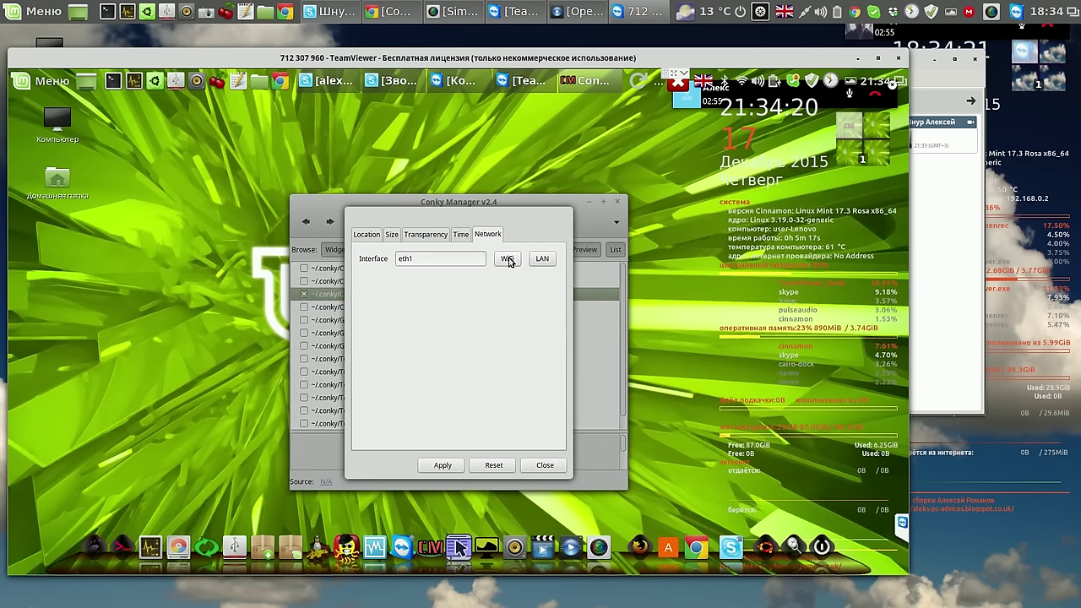
pyautogui.click(508, 259)
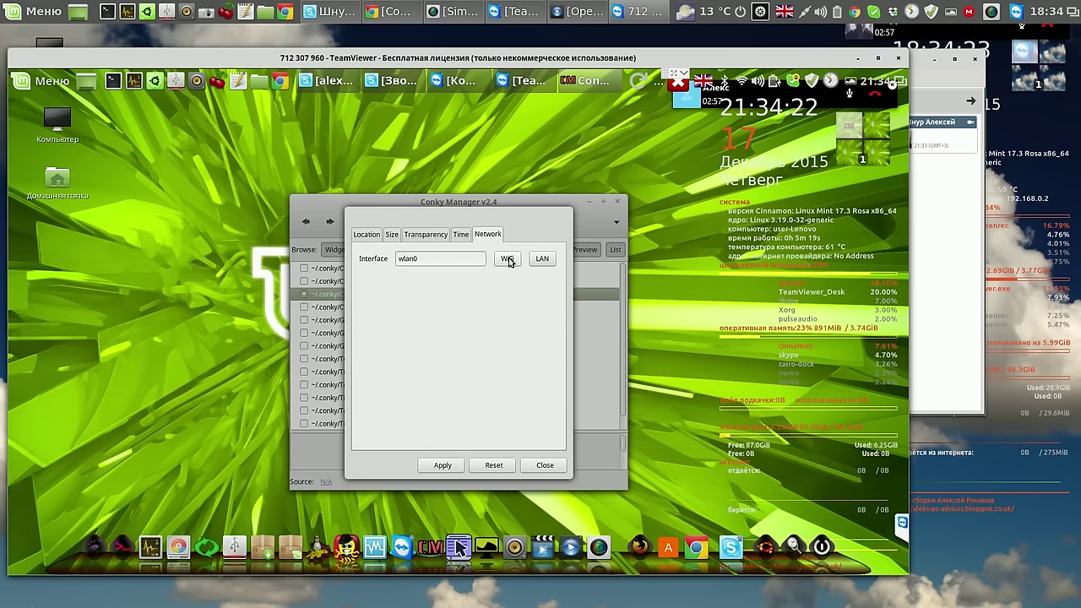
pyautogui.click(448, 469)
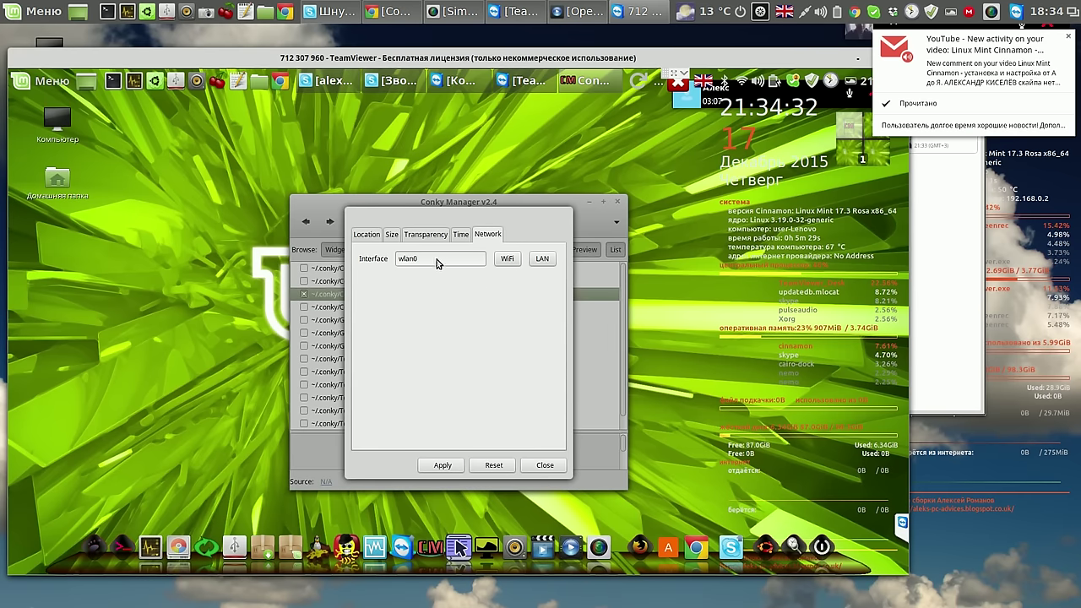
# - Change the interface to wlan1, apply it, and close the widget settings and Conky Manager
pyautogui.click(912, 103)
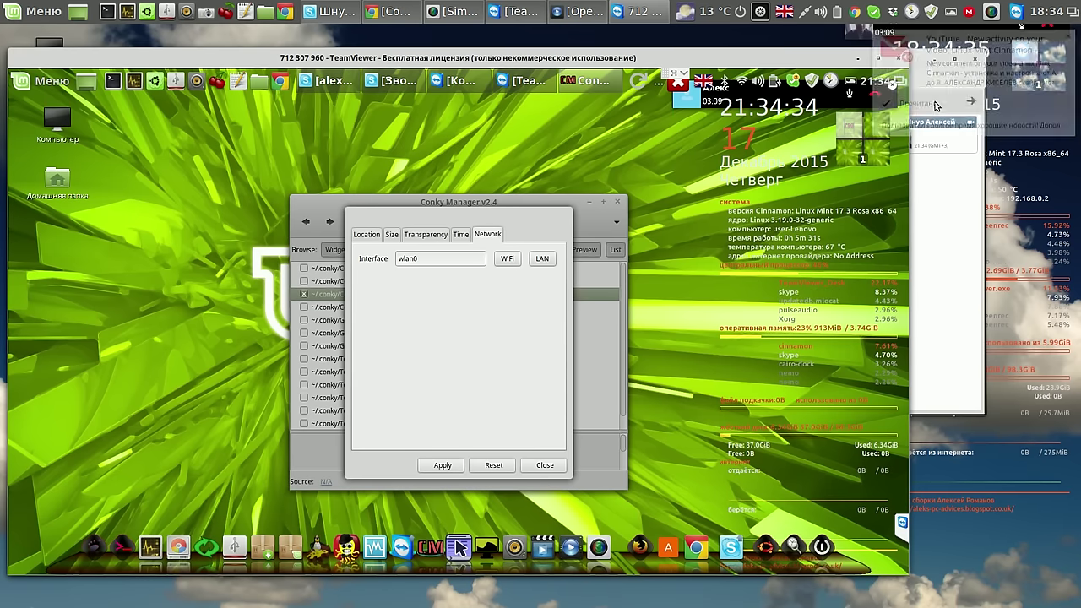
pyautogui.click(444, 259)
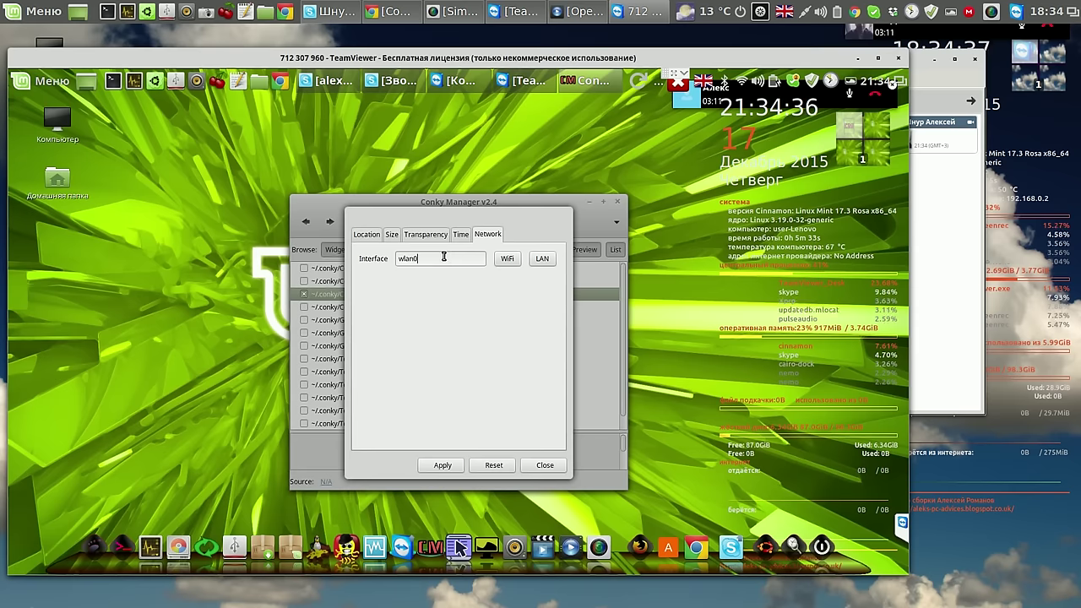
pyautogui.write('1')
pyautogui.click(442, 465)
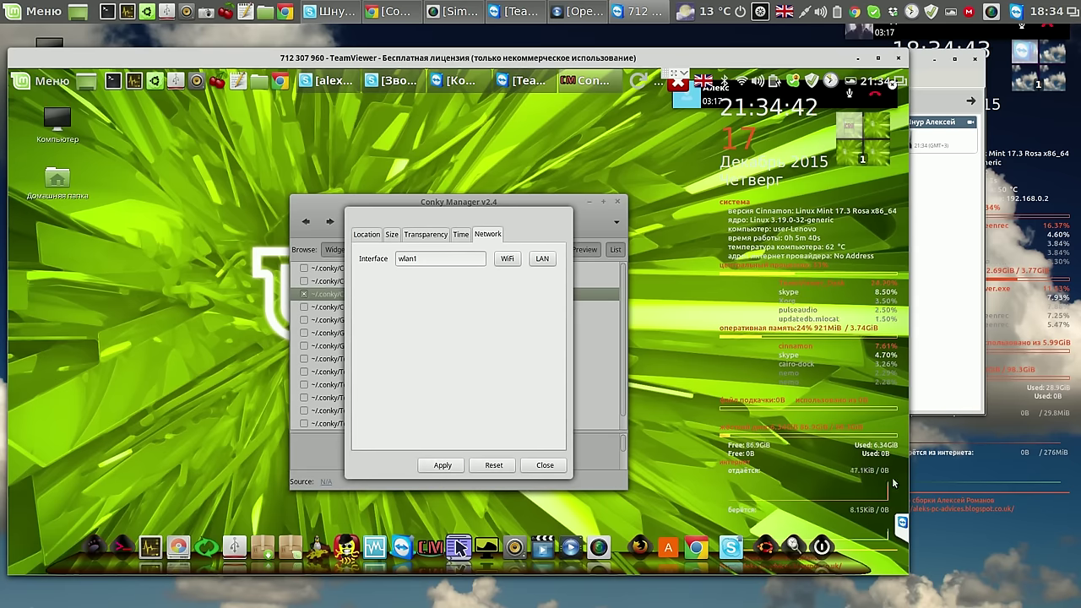
pyautogui.click(542, 466)
pyautogui.click(618, 203)
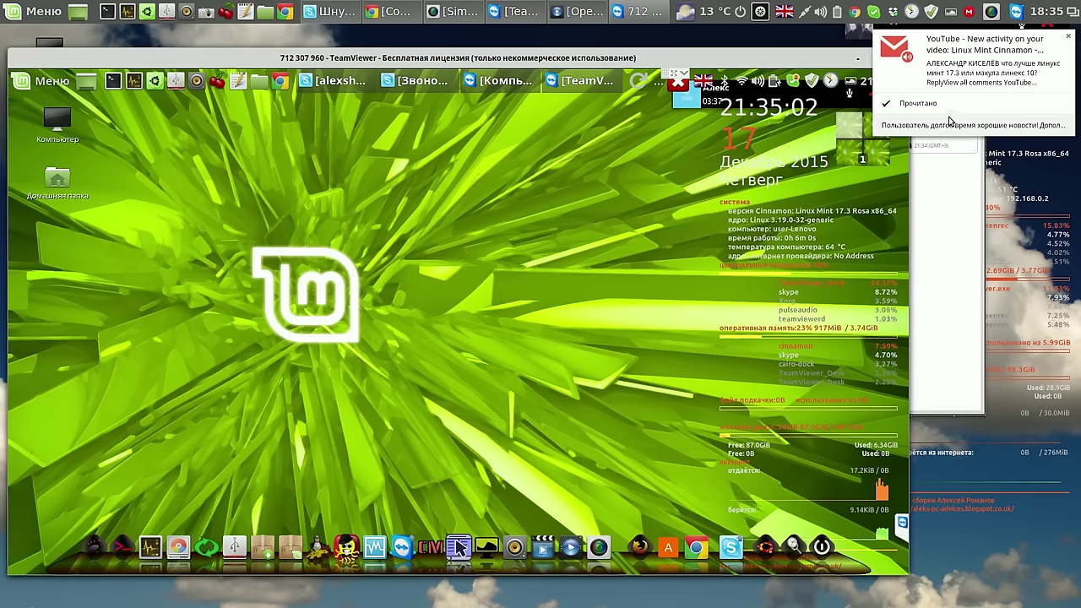
# - Dismiss the YouTube notification, open Date and Time settings from the panel clock, and cancel the unlock authentication
pyautogui.click(928, 106)
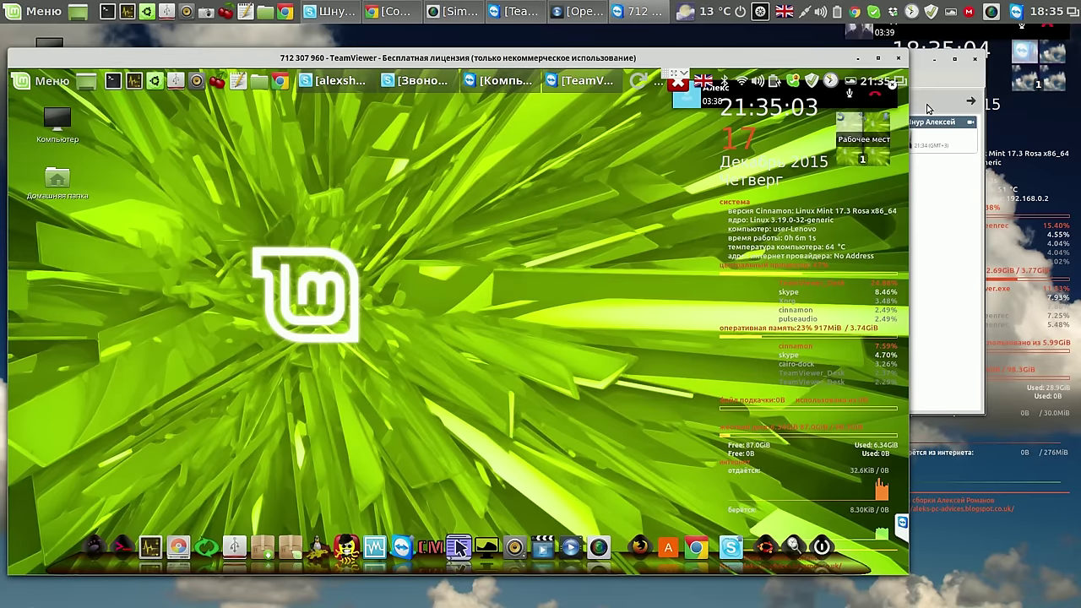
pyautogui.click(877, 82)
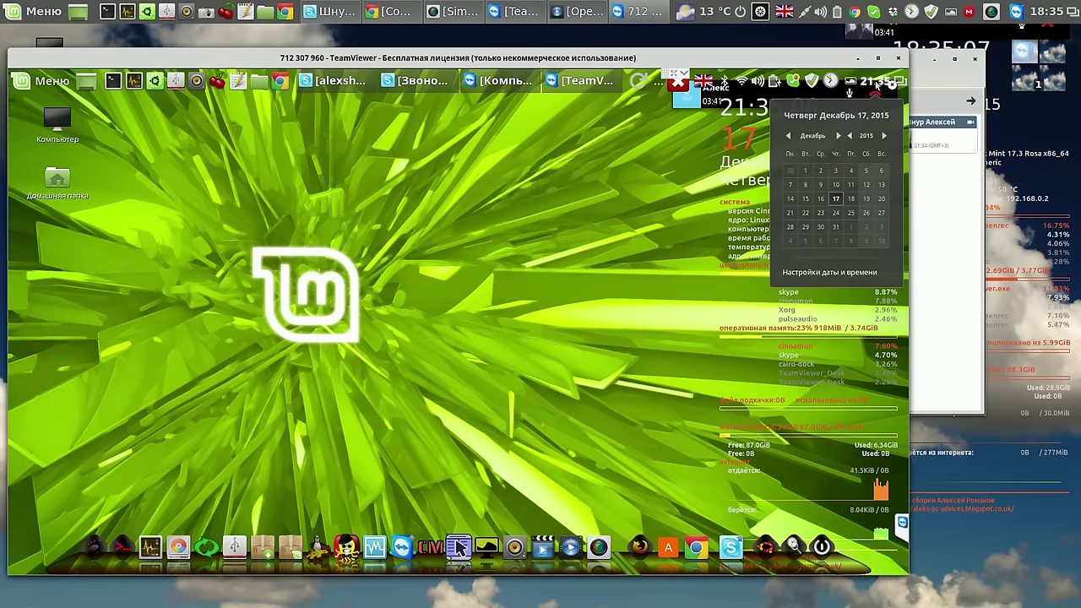
pyautogui.click(836, 274)
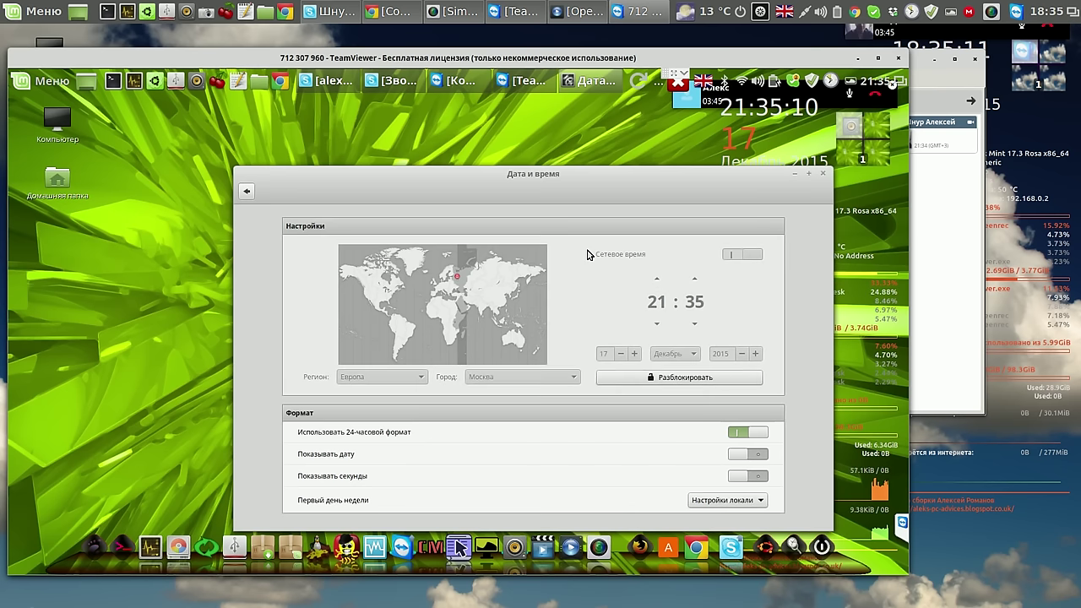
pyautogui.click(662, 377)
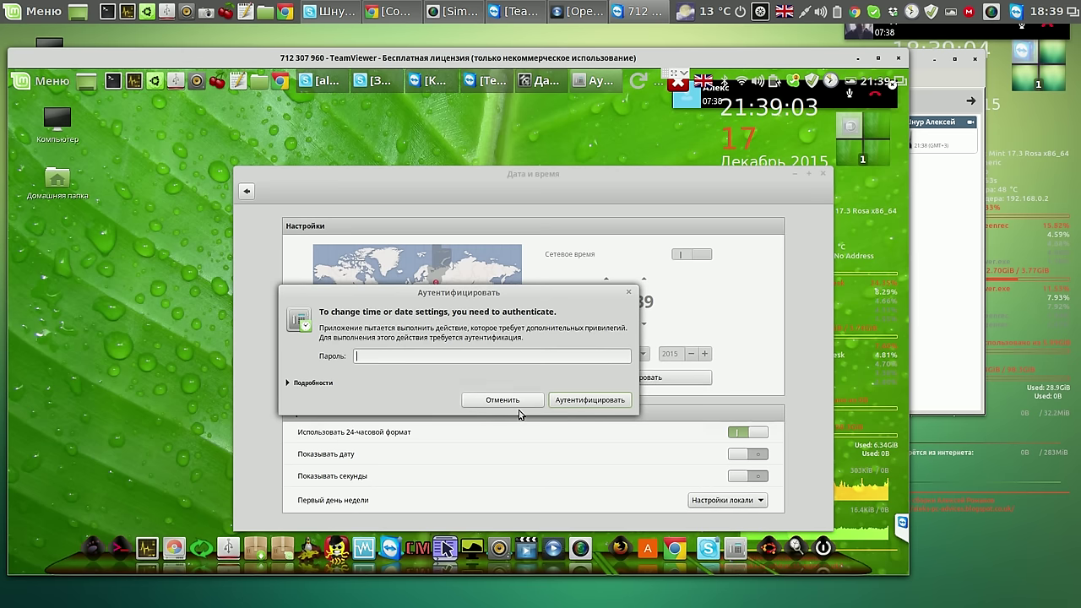
pyautogui.click(519, 408)
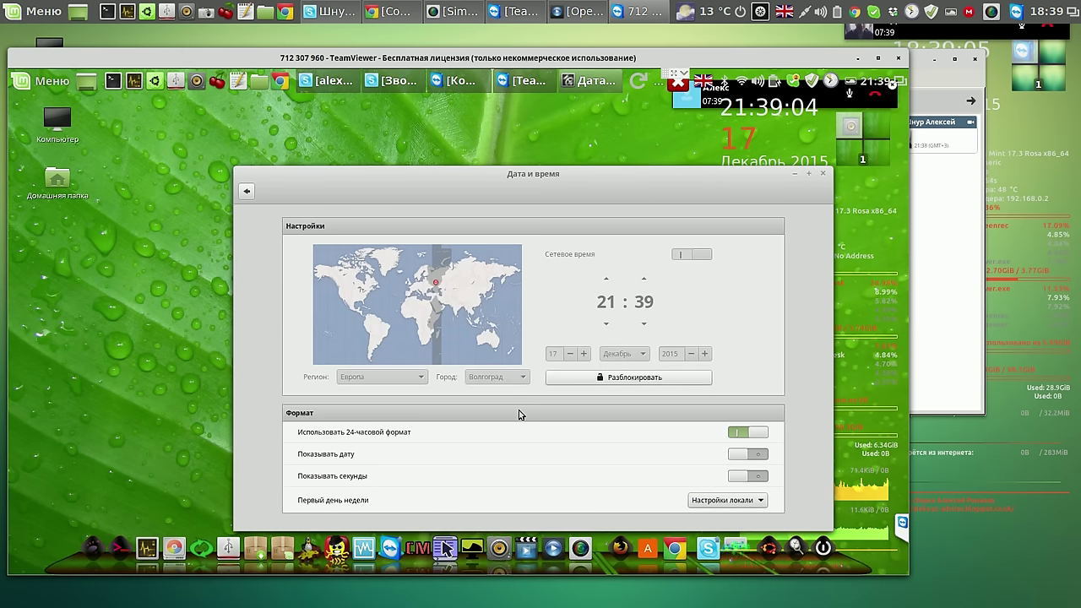
# - Close Date and Time, open the weather applet's Настройка..., then close the Chrome weather-codes window after the 'rostov' lookup
pyautogui.click(824, 175)
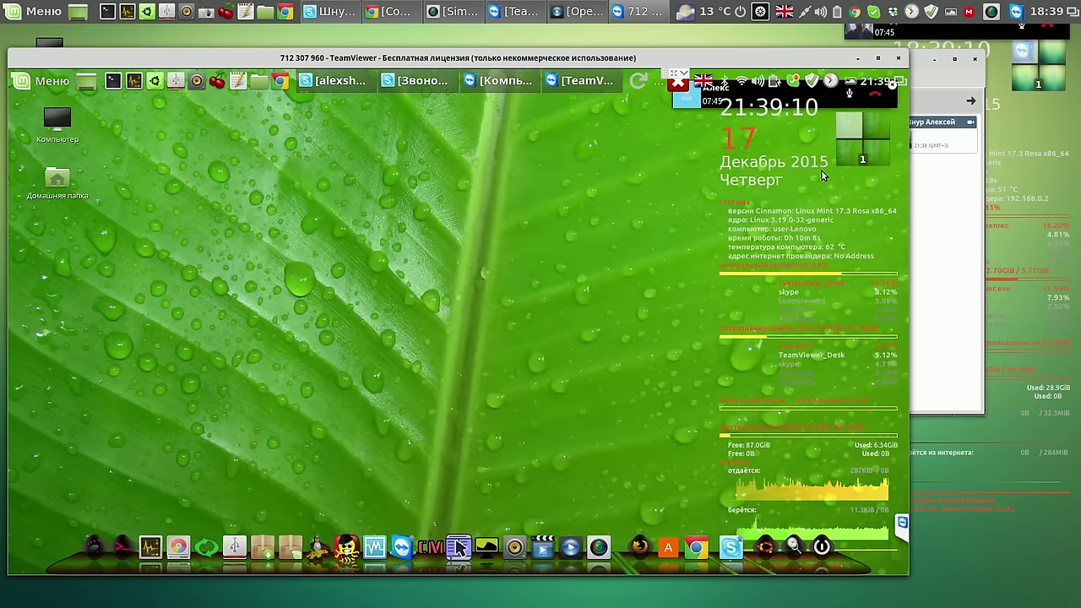
pyautogui.rightClick(640, 85)
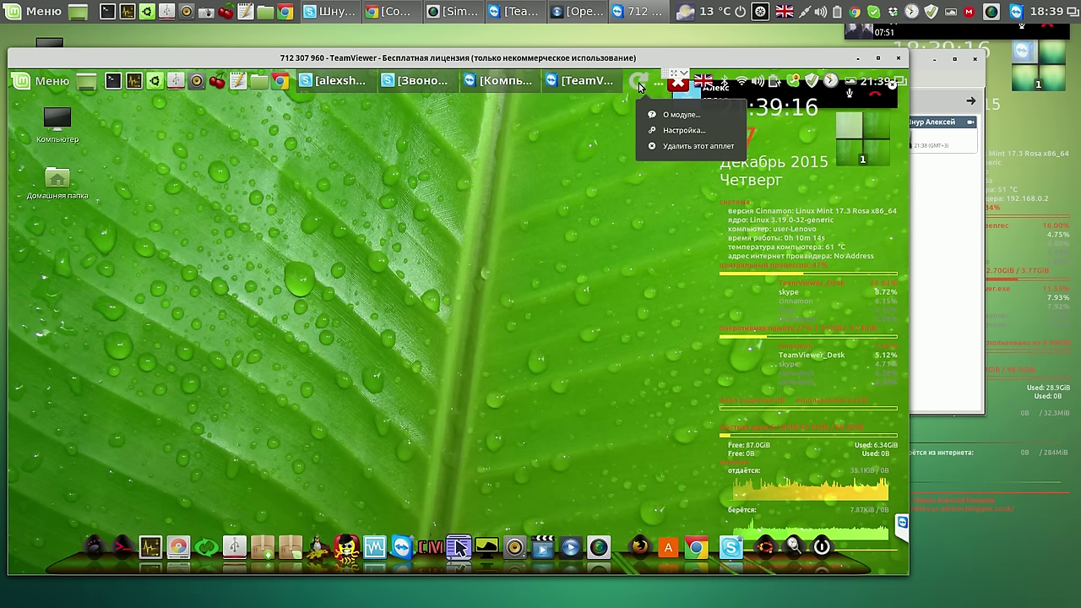
pyautogui.click(674, 130)
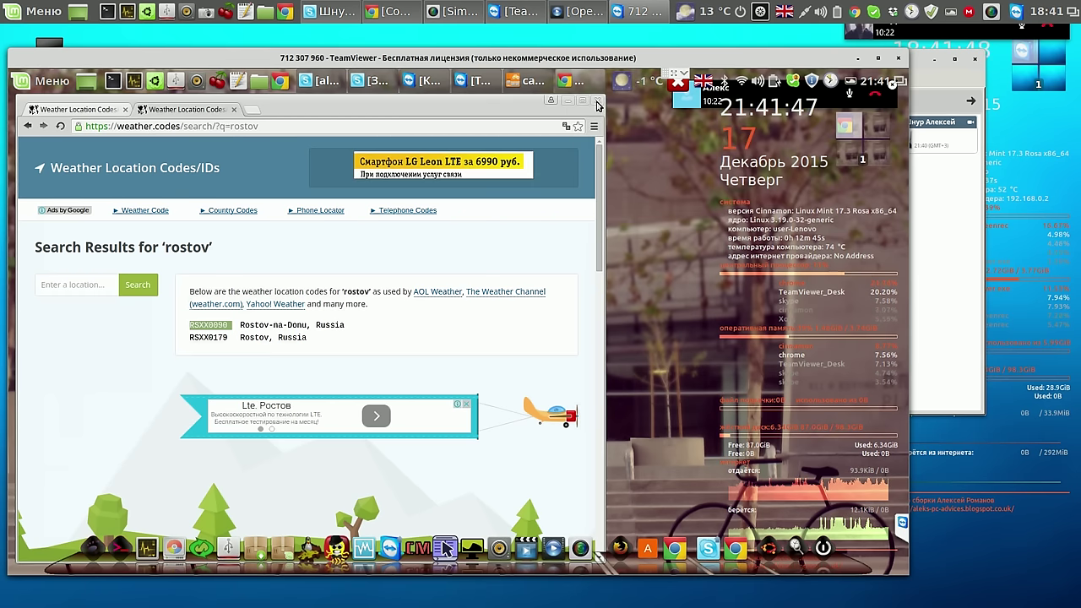
pyautogui.click(597, 101)
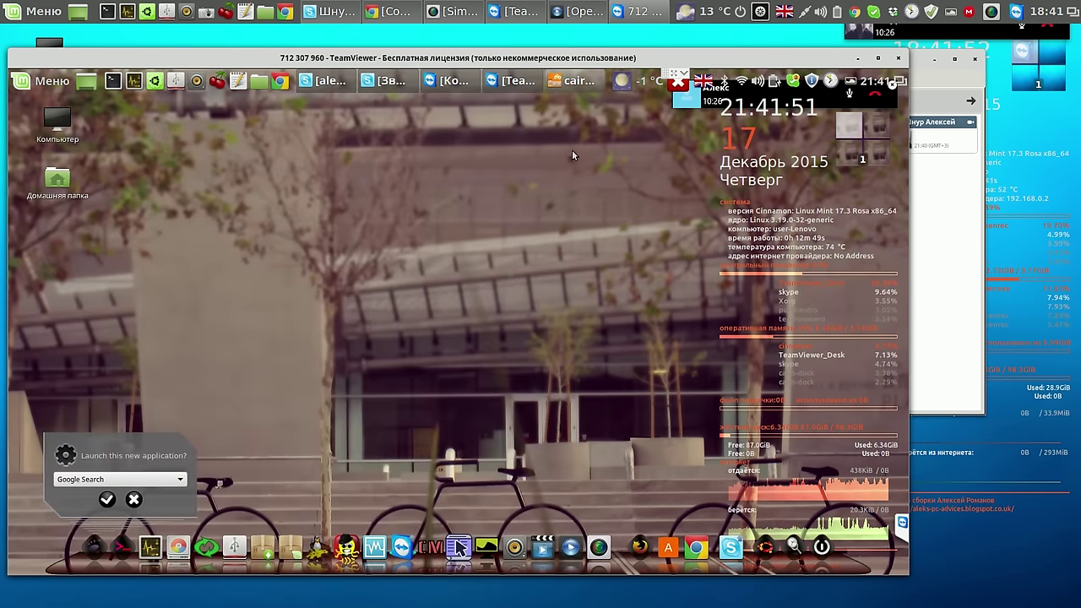
# - Close the Session shutdown dialog from the power icon and cancel the 'Launch this new application?' prompt
pyautogui.click(679, 86)
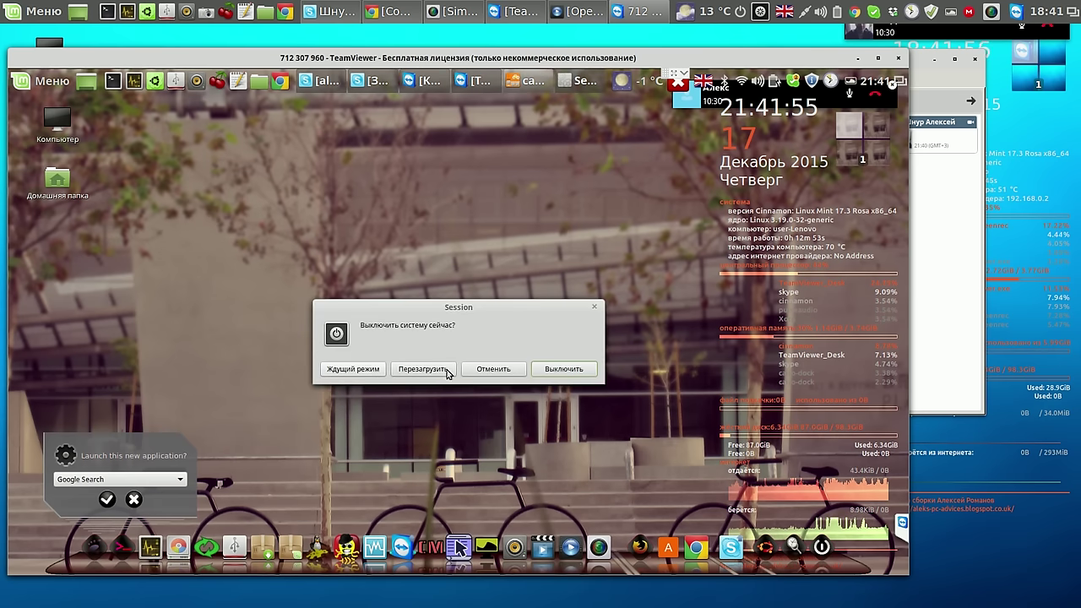
pyautogui.click(593, 307)
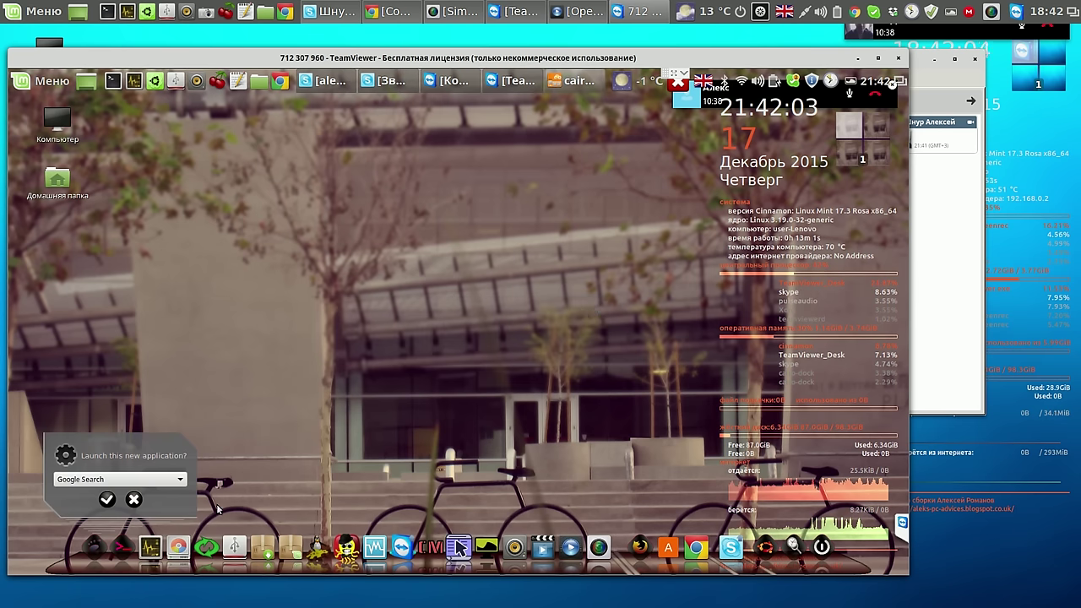
pyautogui.click(133, 500)
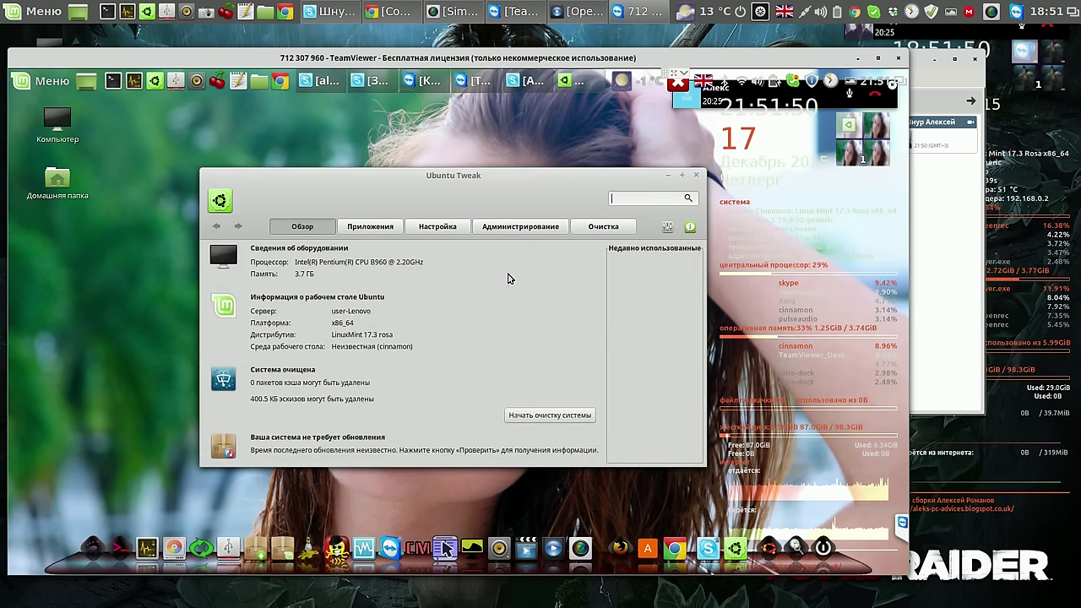
# - Minimize Ubuntu Tweak, launch Update Manager and refresh its list of available updates
pyautogui.click(669, 178)
pyautogui.press('XF86AudioRaiseVolume')
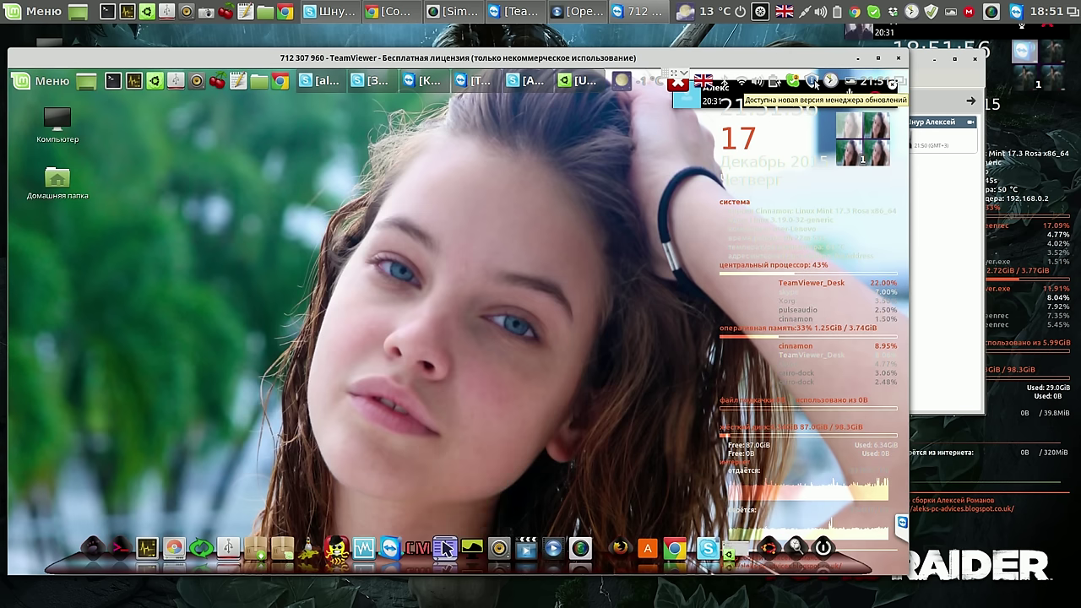
pyautogui.click(432, 549)
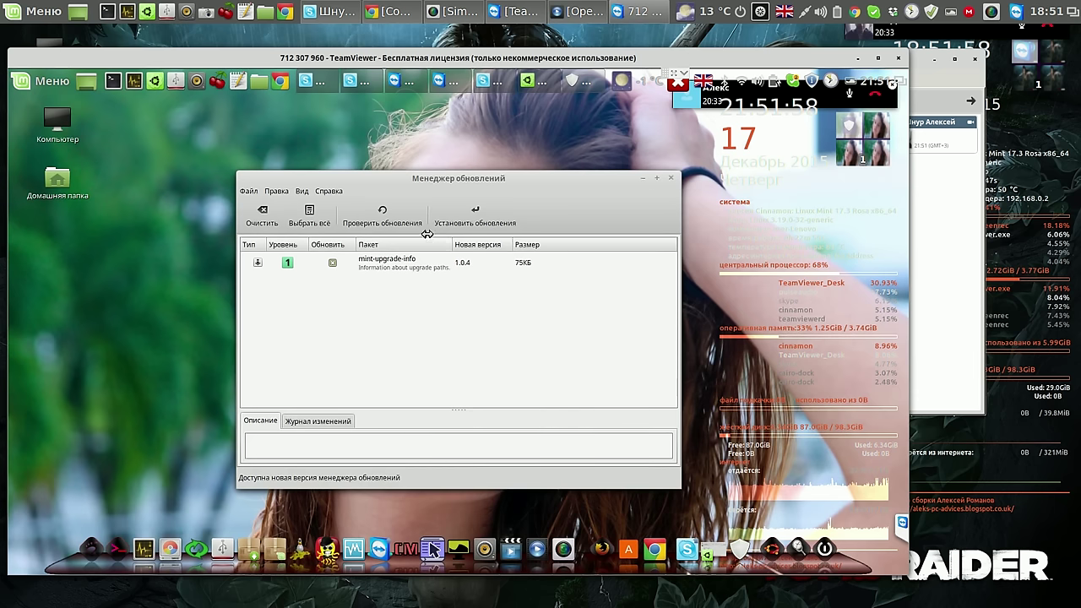
pyautogui.click(277, 191)
pyautogui.click(393, 189)
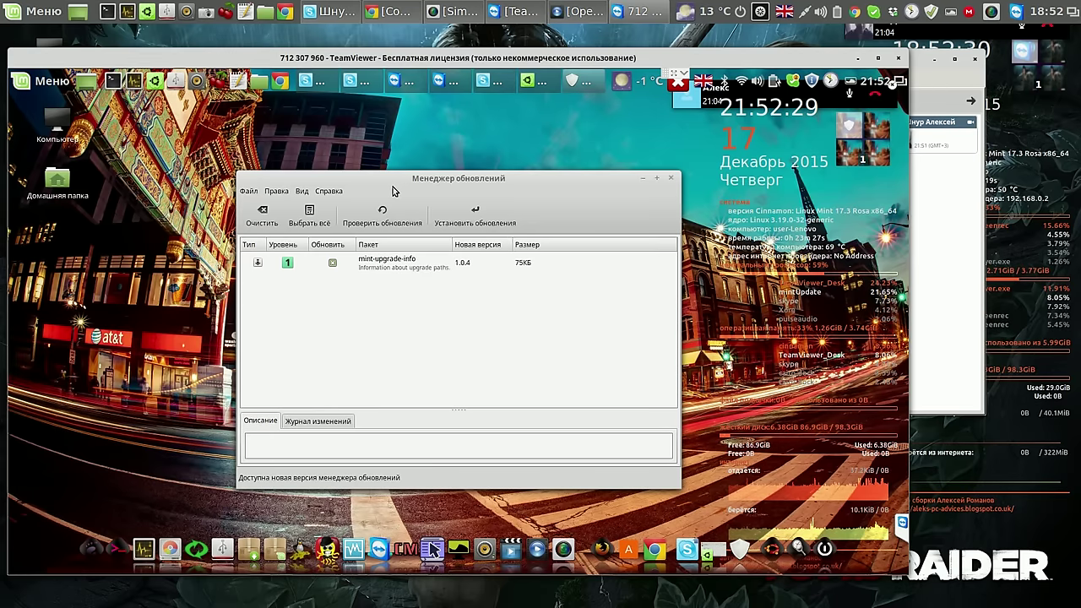
# - Open Правка > Источники приложений and authenticate with the administrator password
pyautogui.click(278, 193)
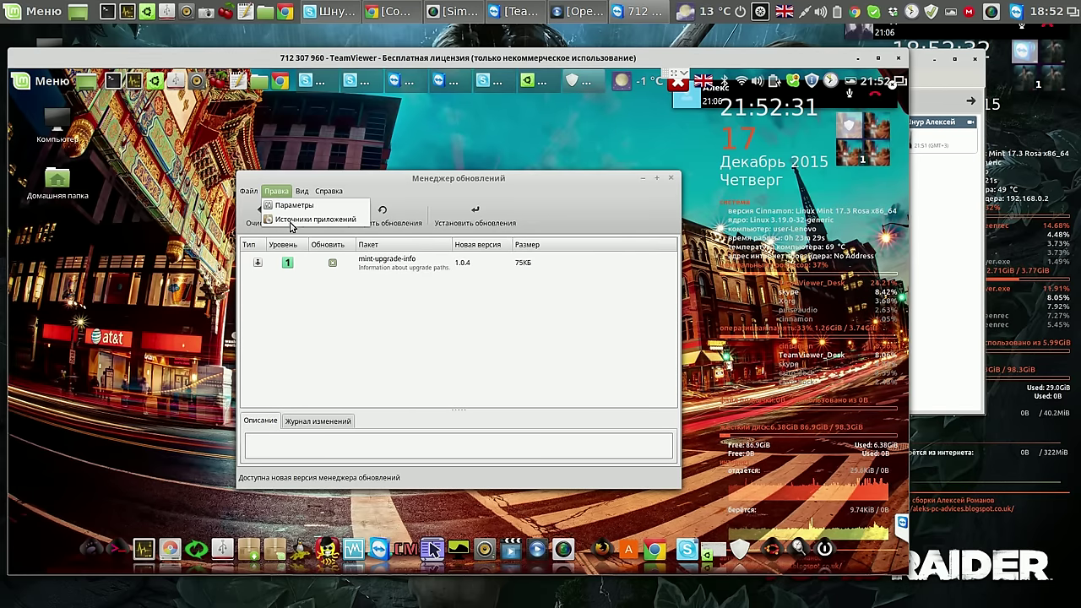
pyautogui.click(290, 221)
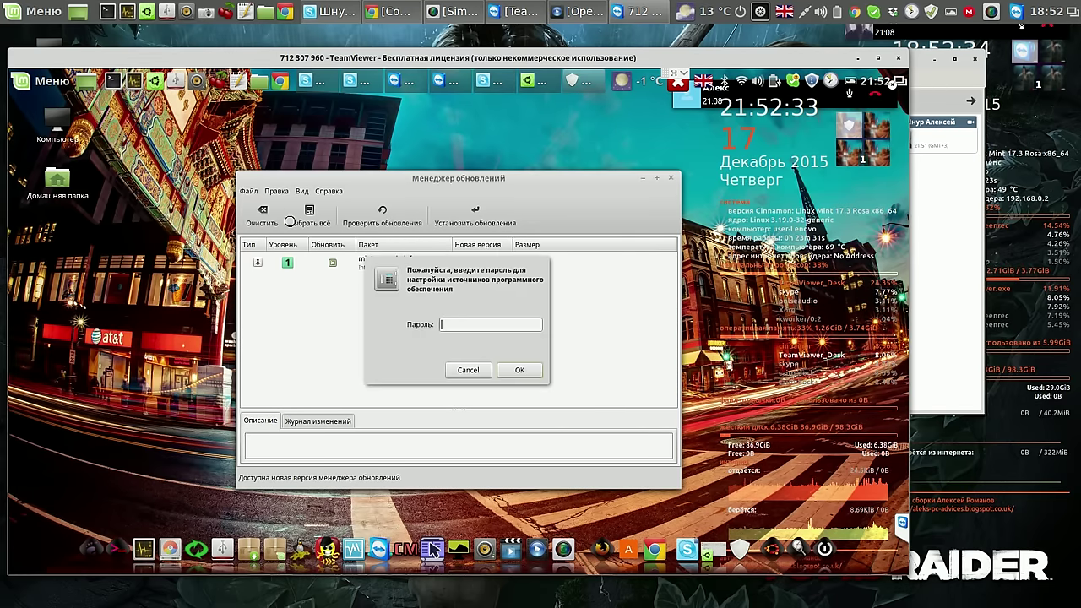
pyautogui.write('******')
pyautogui.press('Return')
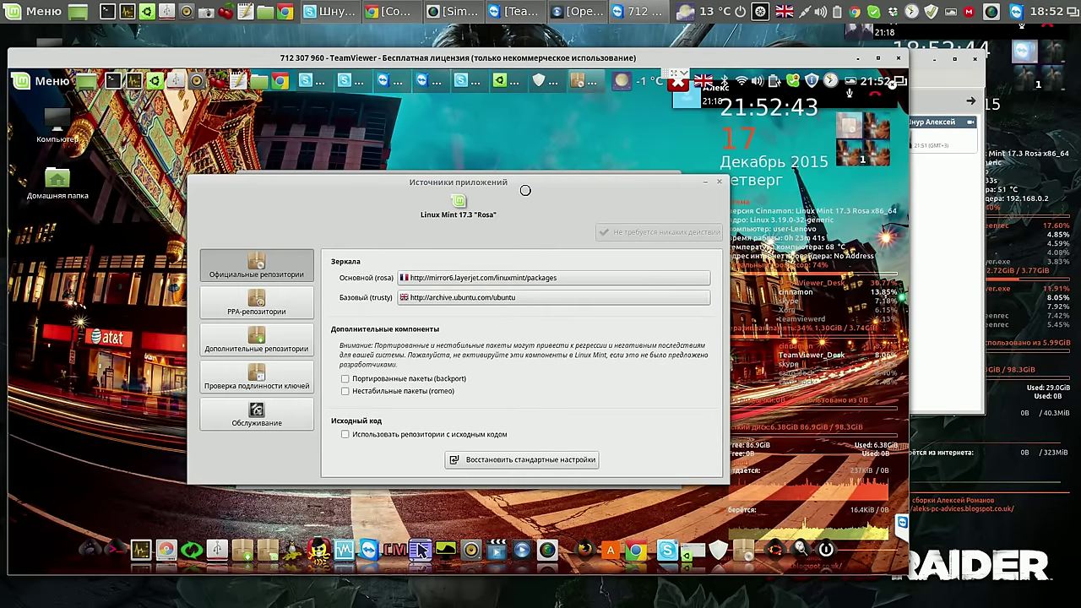
# - Switch the main mirror to ByFly (ftp.mgts.by), apply it, and refresh the package cache
pyautogui.click(529, 277)
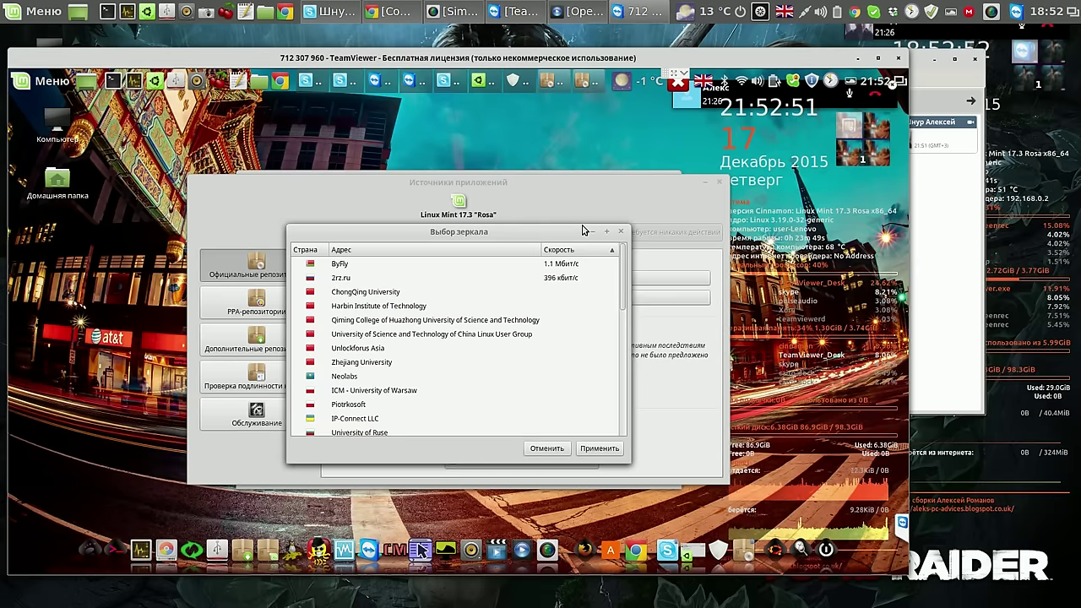
pyautogui.moveTo(581, 231); pyautogui.dragTo(539, 152)
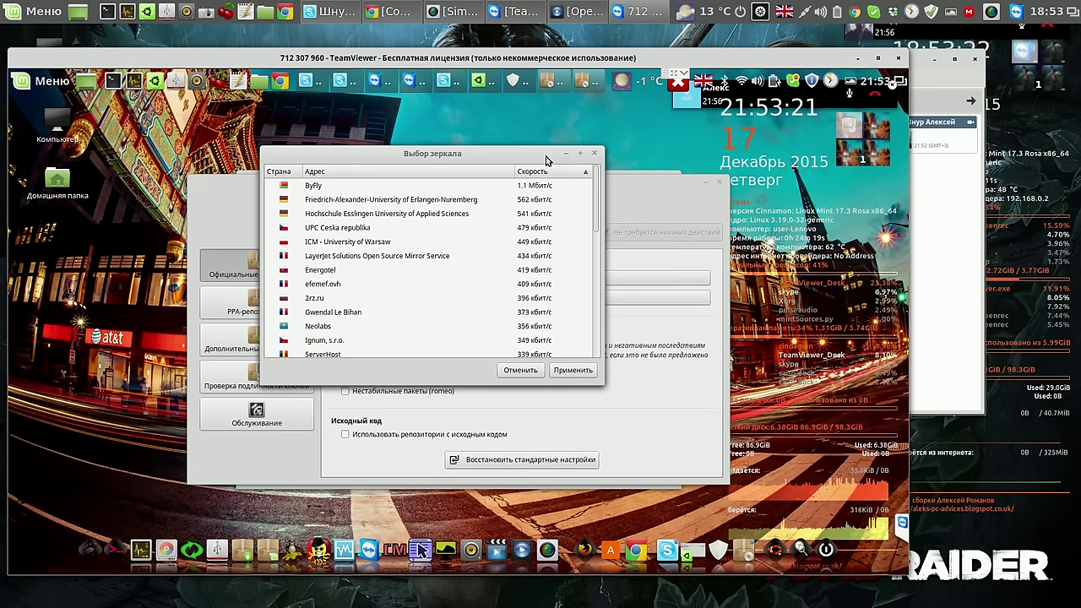
pyautogui.click(371, 187)
pyautogui.click(571, 371)
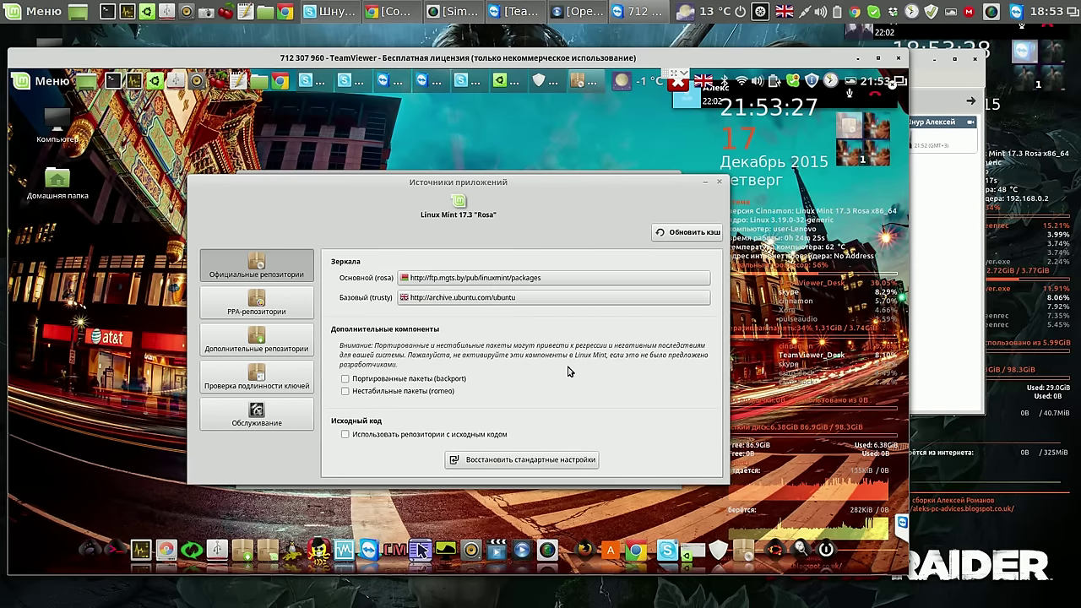
pyautogui.click(690, 233)
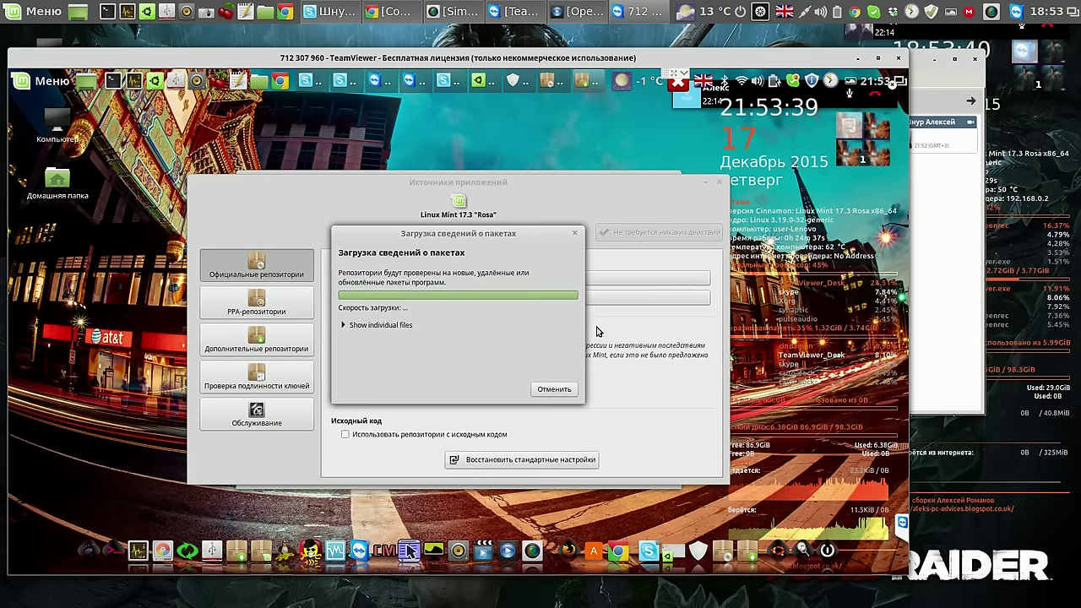
# - Close Software Sources and check for updates, finding mint-upgrade-info 1.0.4
pyautogui.click(719, 182)
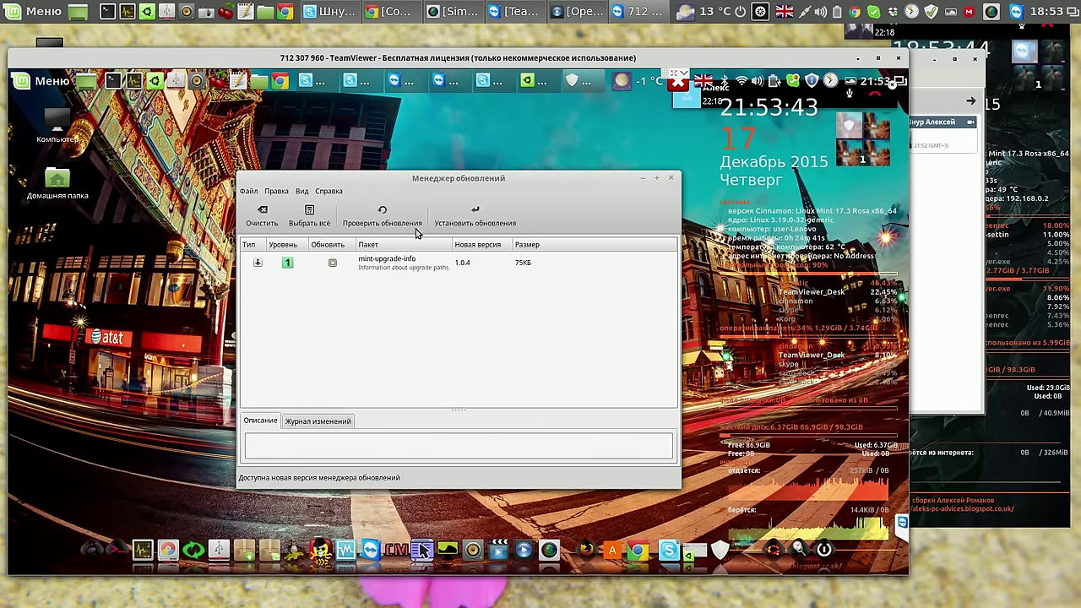
pyautogui.click(388, 218)
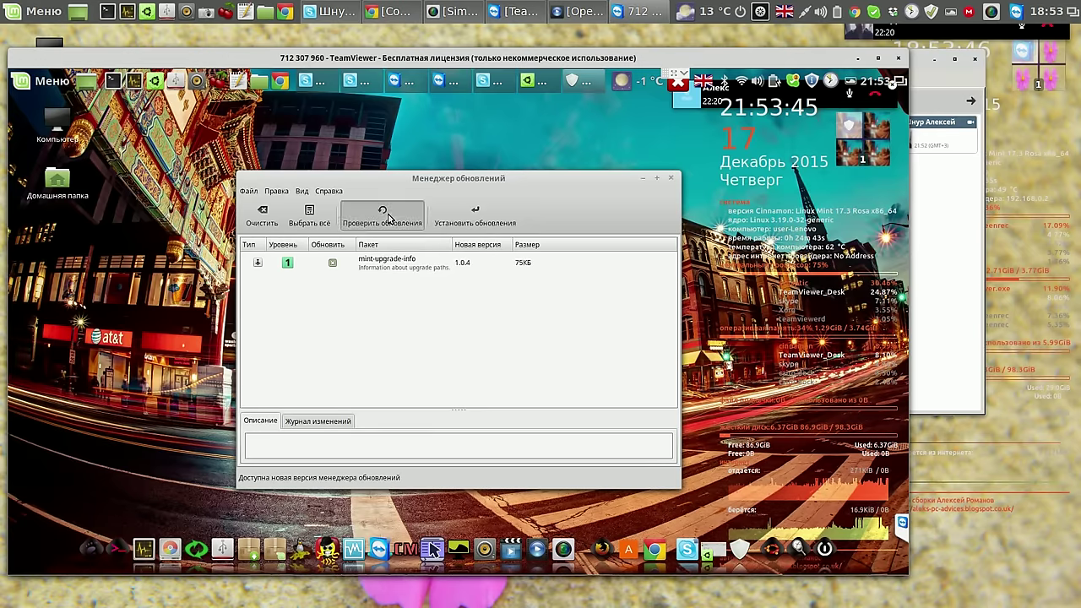
pyautogui.click(499, 218)
pyautogui.click(384, 214)
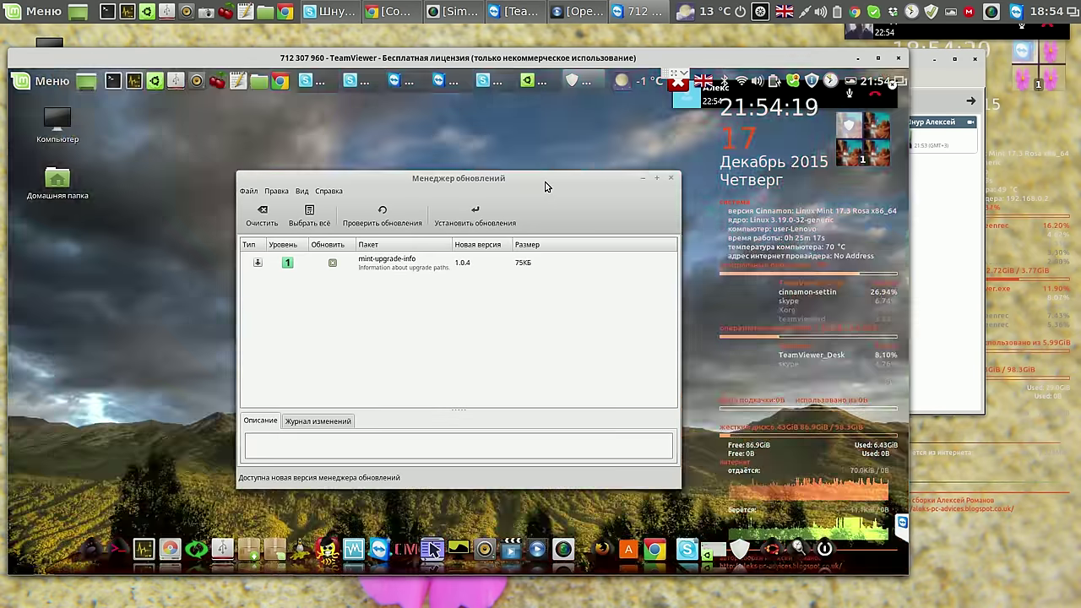
# - Install the mint-upgrade-info update, authorizing it with the password
pyautogui.click(475, 216)
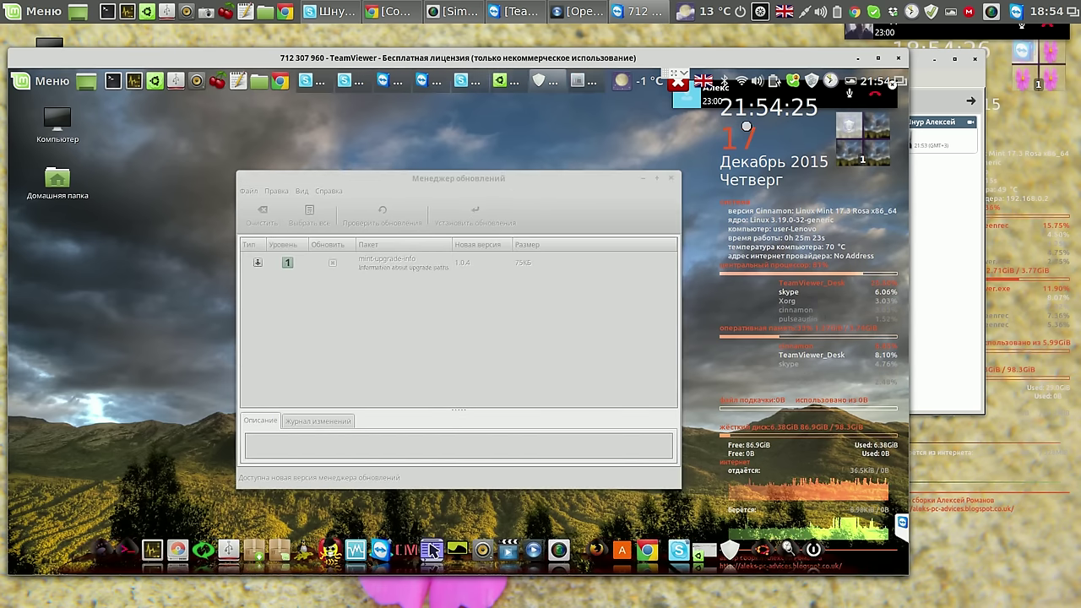
pyautogui.write('•••••')
pyautogui.press('Return')
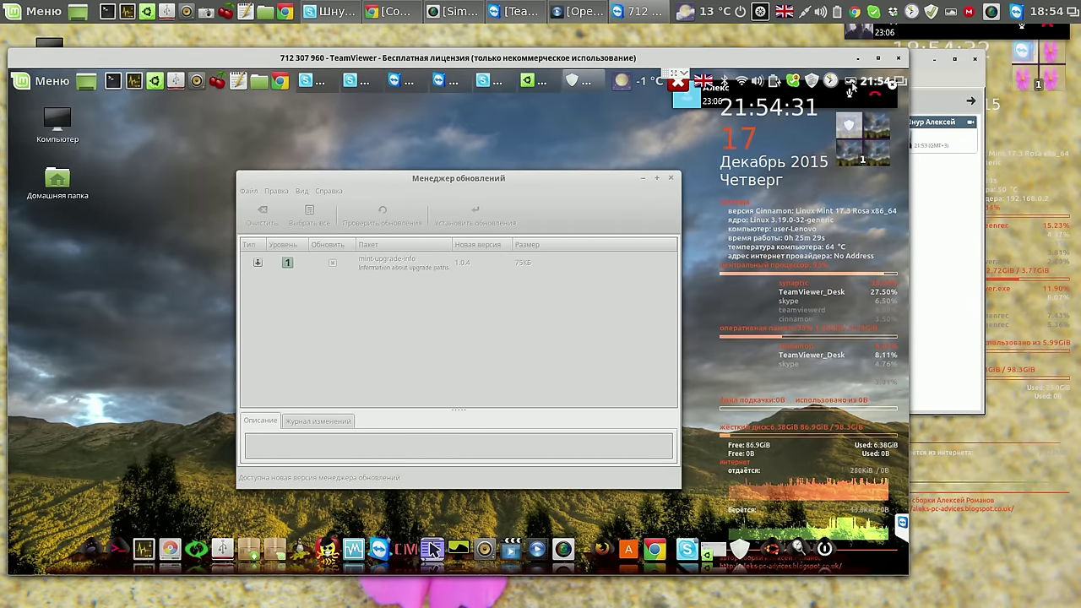
# - Open Variety's Параметры from the tray, skip the mintwelcome update, and install the other 3 updates (43 MB)
pyautogui.click(850, 83)
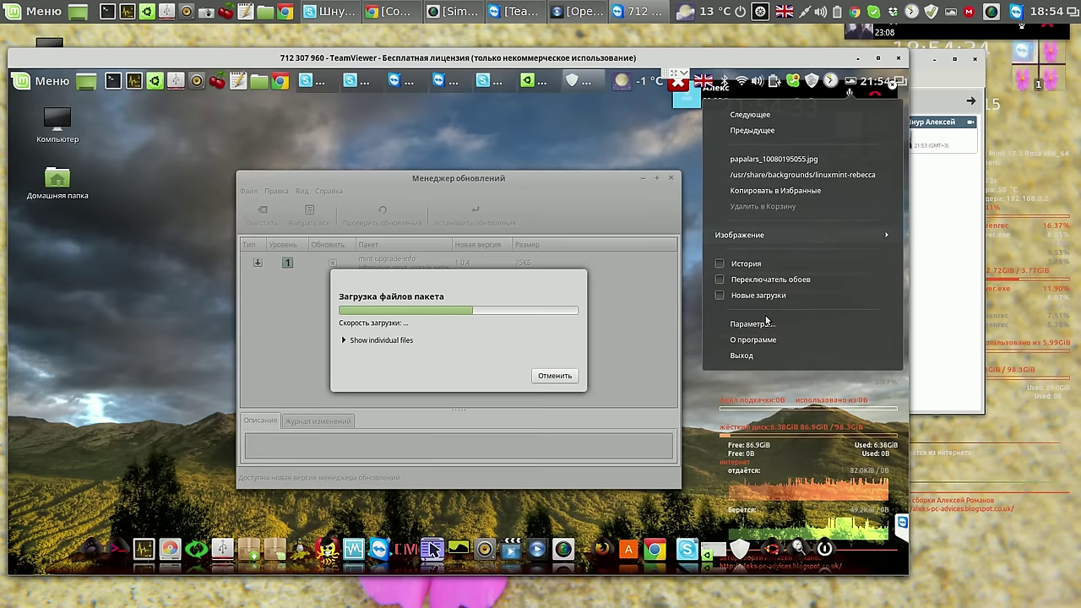
pyautogui.click(763, 324)
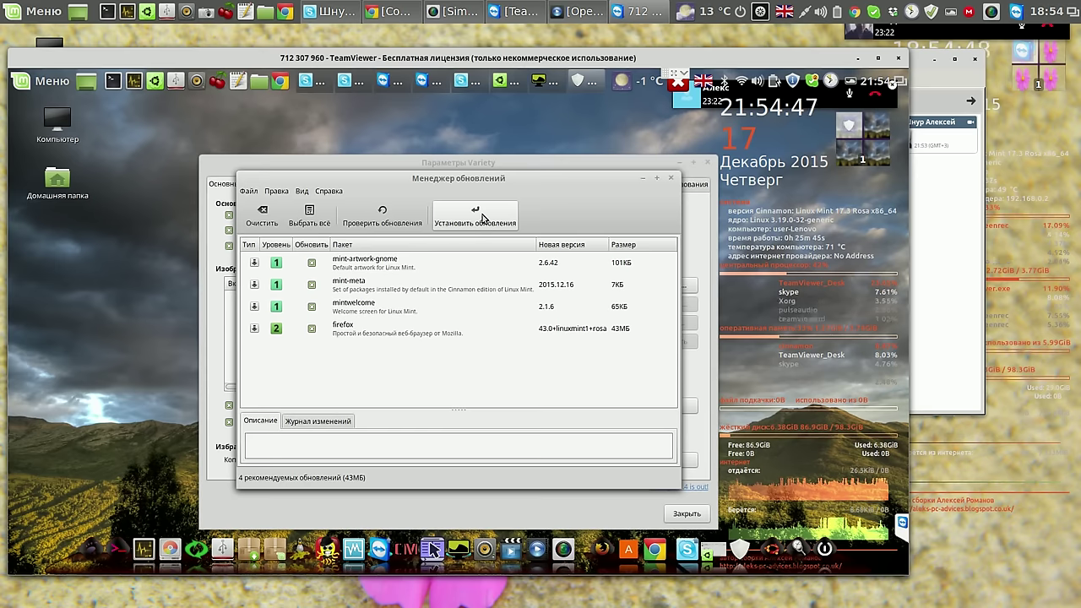
pyautogui.click(391, 309)
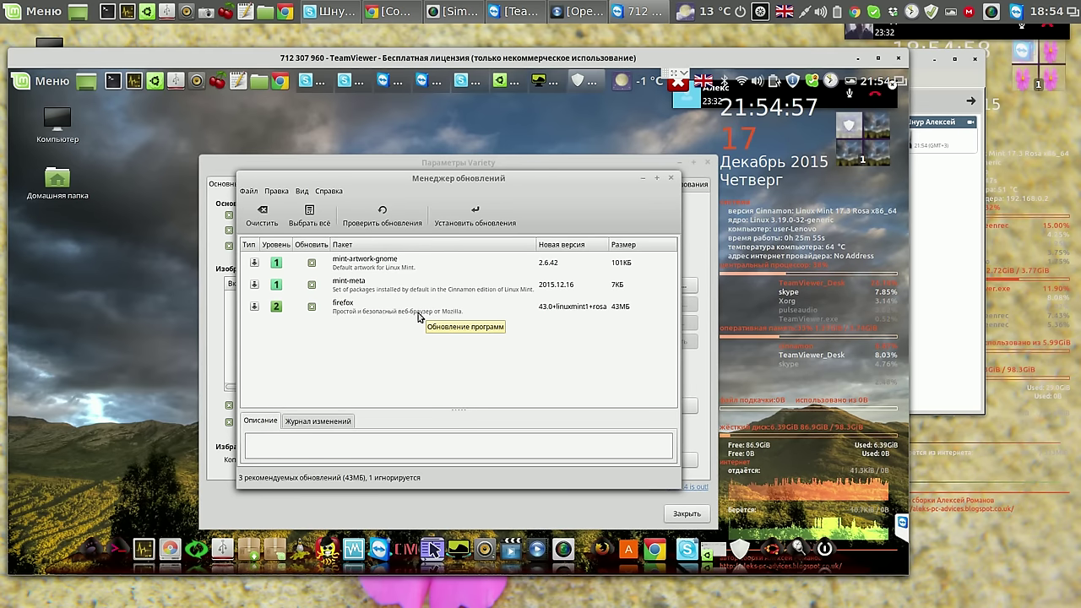
pyautogui.click(475, 213)
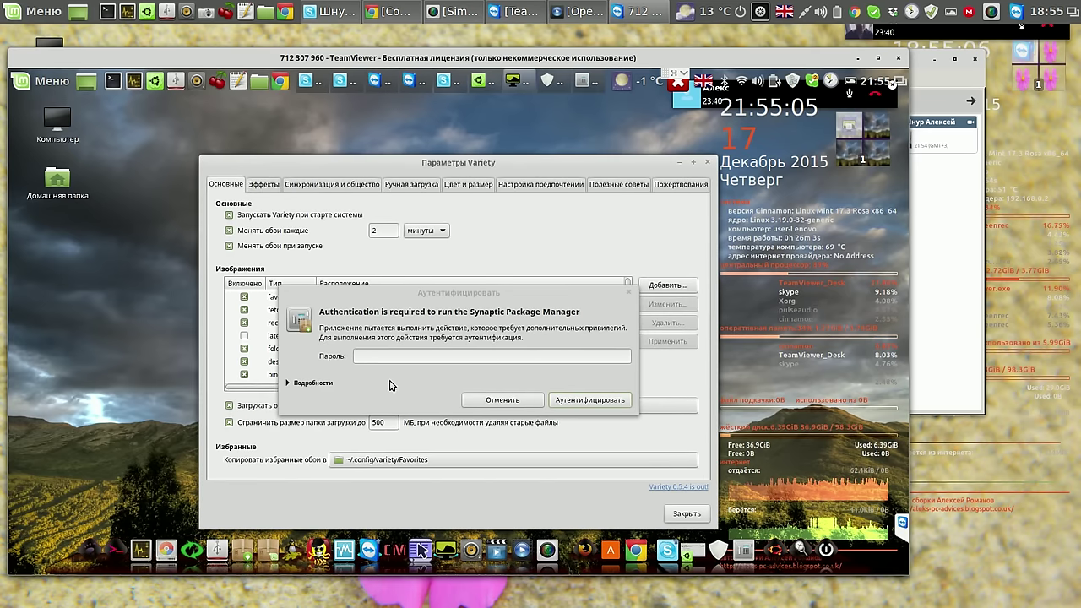
# - Enter the password to authorize installing the three updates
pyautogui.click(389, 385)
pyautogui.write('••')
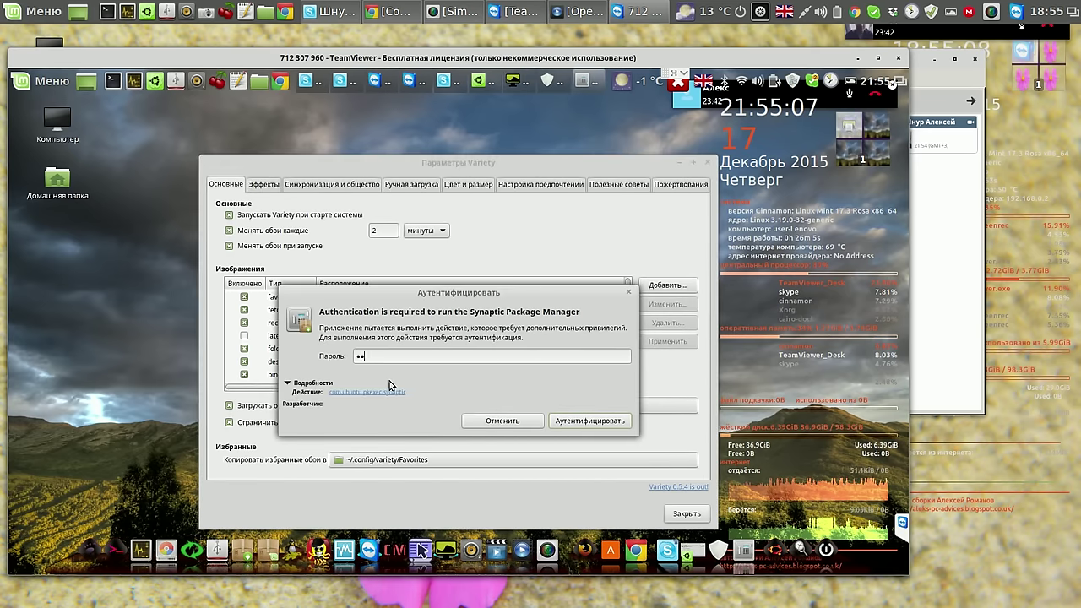
pyautogui.write('•••')
pyautogui.press('Return')
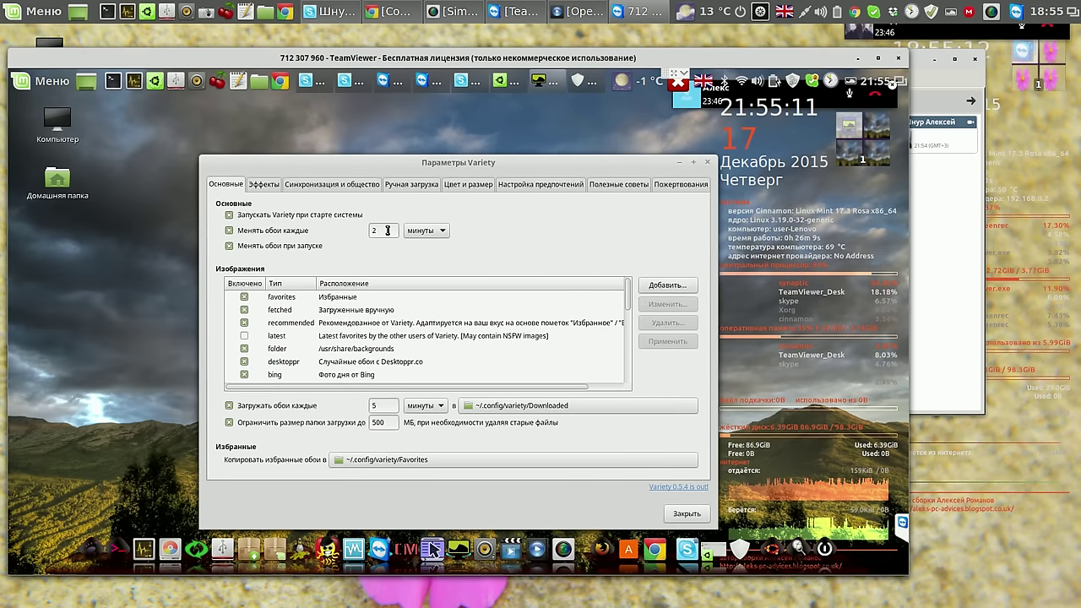
# - Set Variety to change the wallpaper every 5 minutes and close its preferences
pyautogui.click(441, 231)
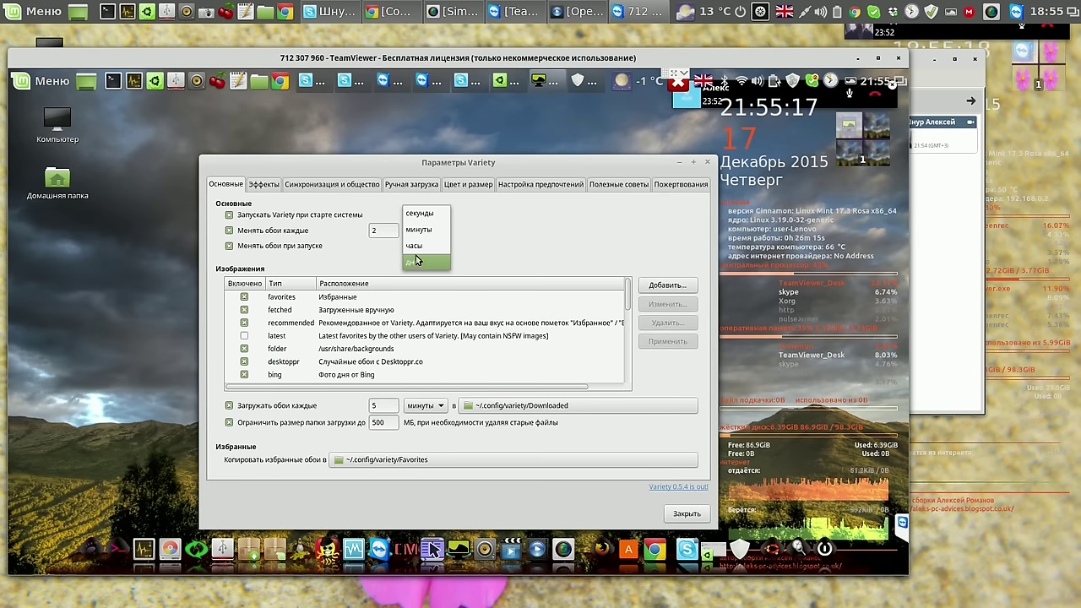
pyautogui.click(385, 234)
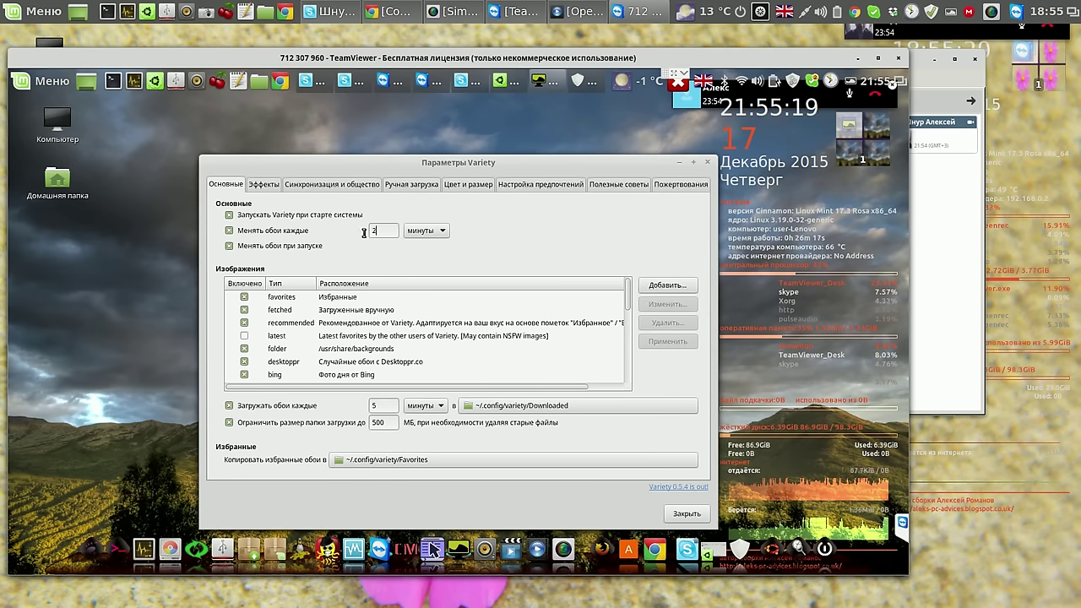
pyautogui.write('5')
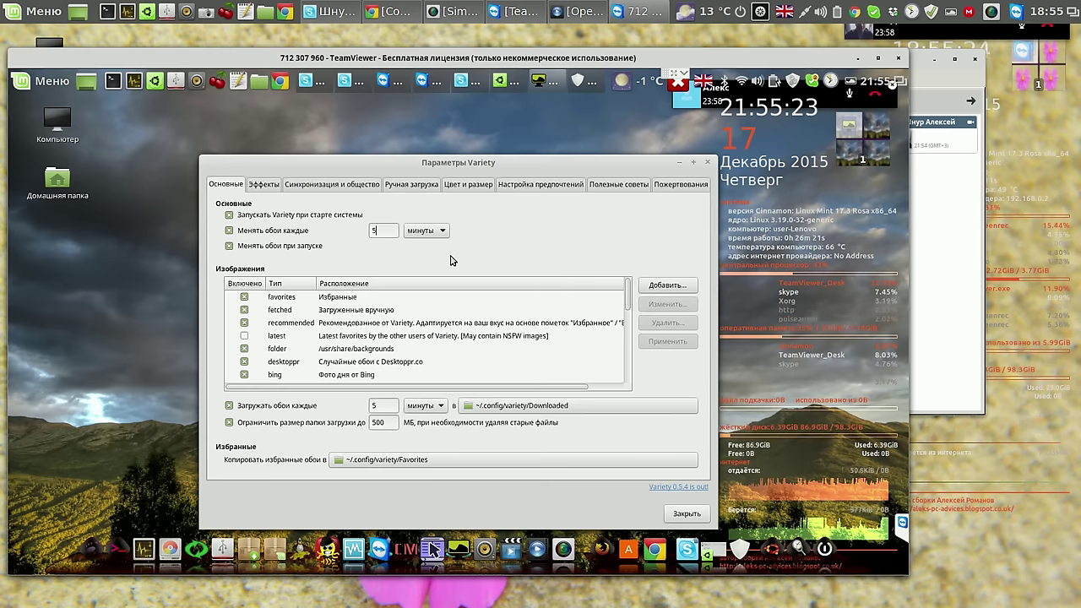
pyautogui.click(699, 515)
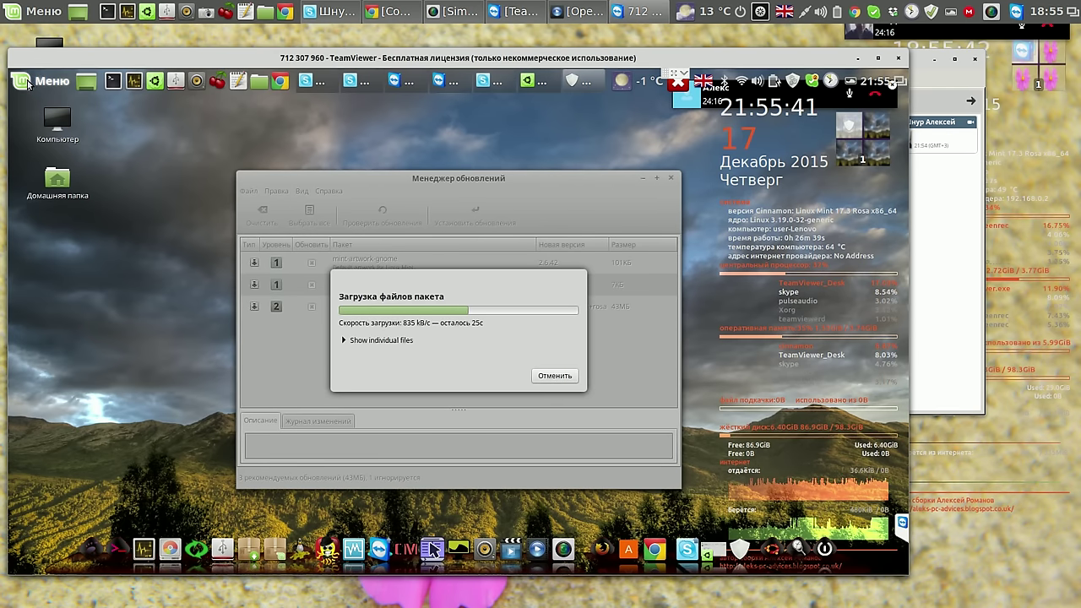
# - Open System Settings from the menu and go to Screensaver's lock settings
pyautogui.click(28, 84)
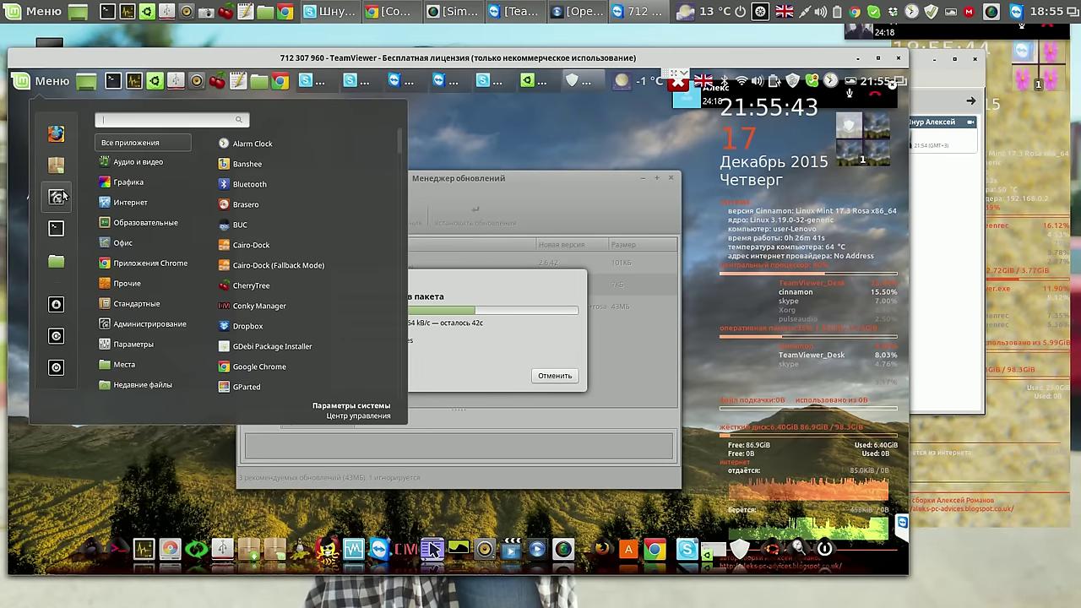
pyautogui.click(59, 196)
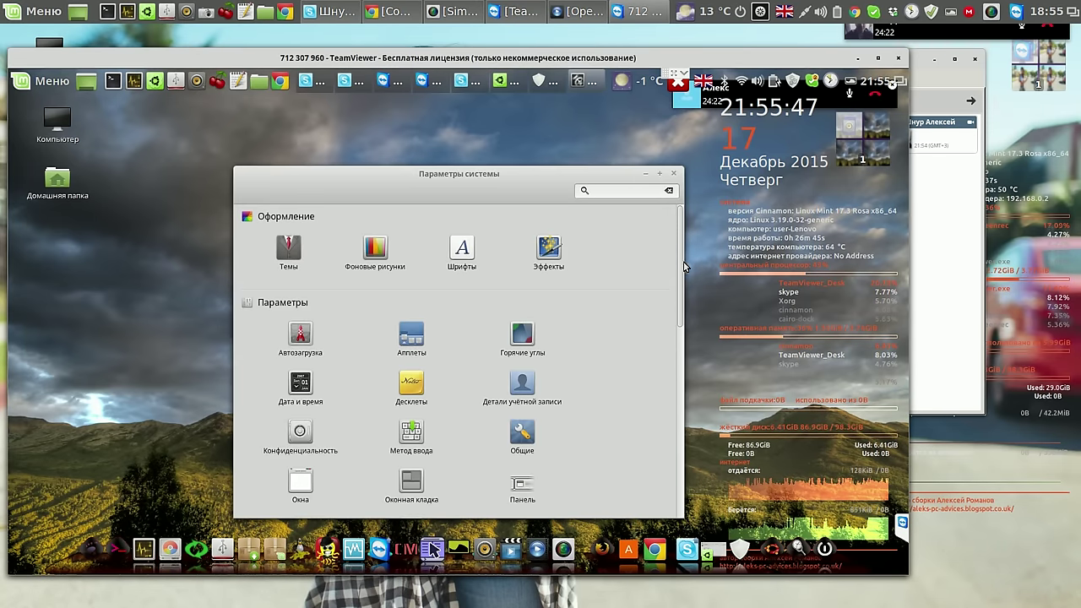
pyautogui.moveTo(680, 265); pyautogui.dragTo(680, 369)
pyautogui.scroll(-5, 297, 416)
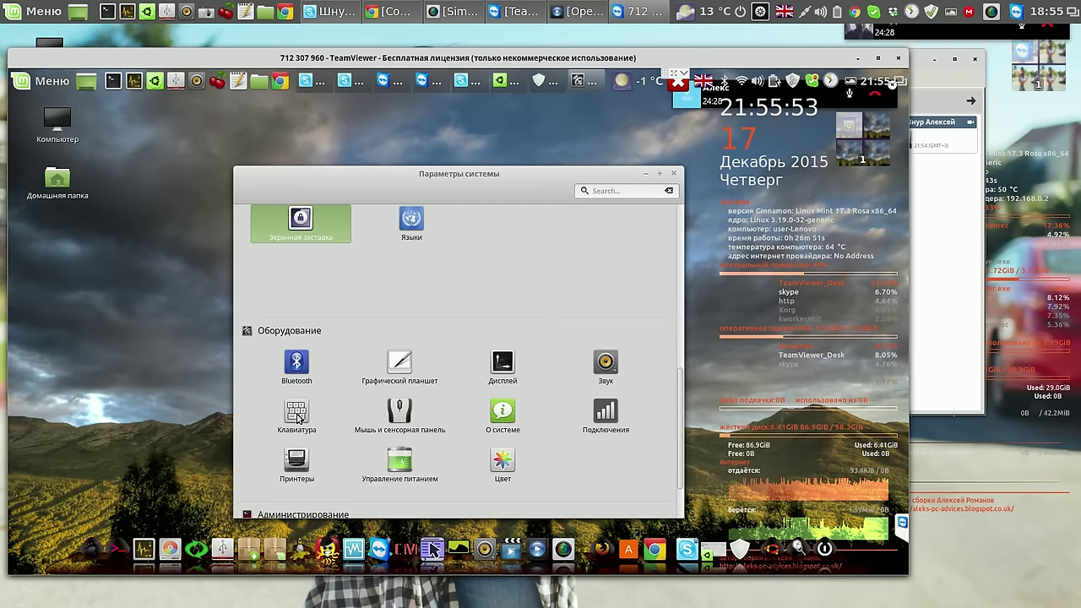
pyautogui.click(297, 415)
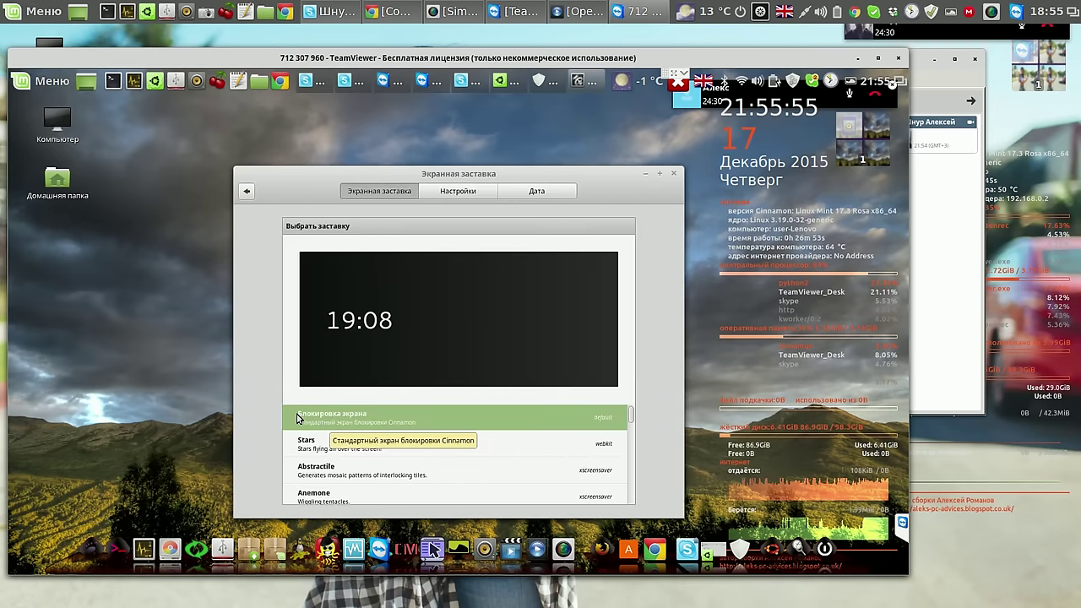
pyautogui.click(459, 193)
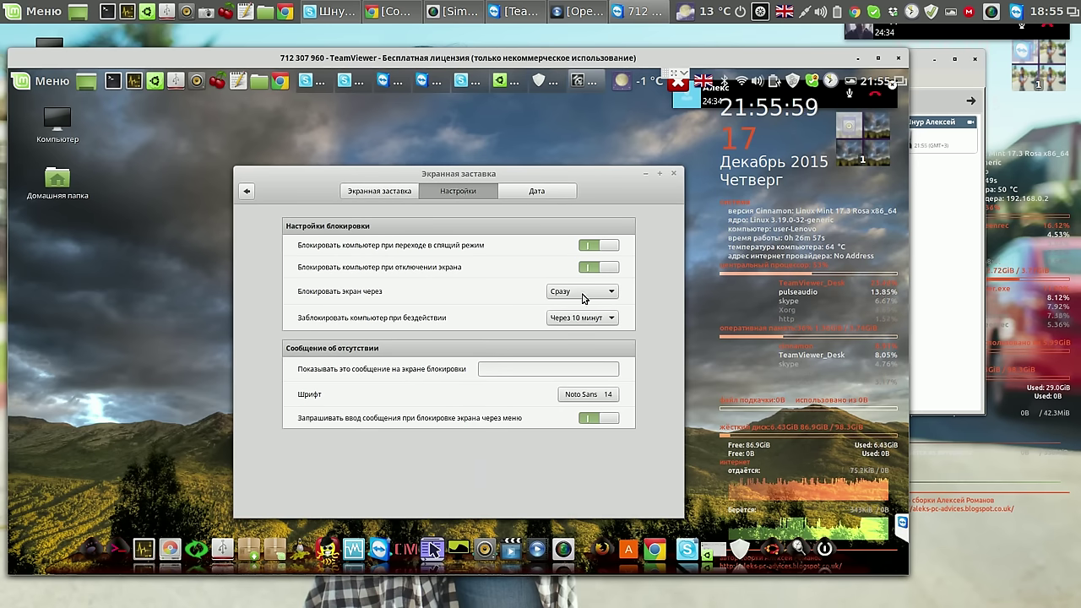
# - Set idle locking to Never, keep the lock delay at Immediately, and return to the overview
pyautogui.click(614, 321)
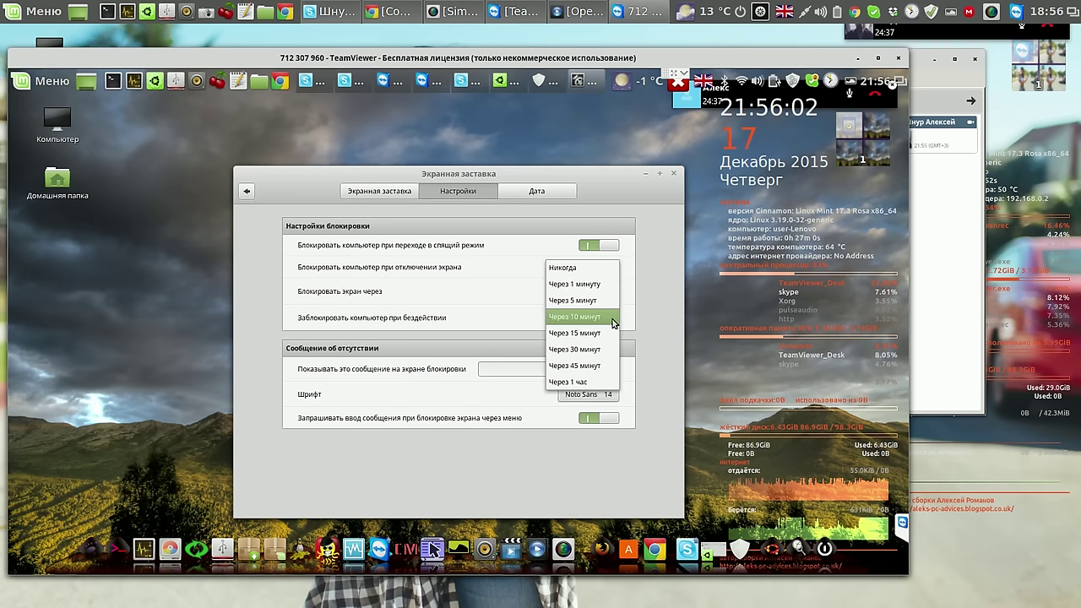
pyautogui.click(579, 269)
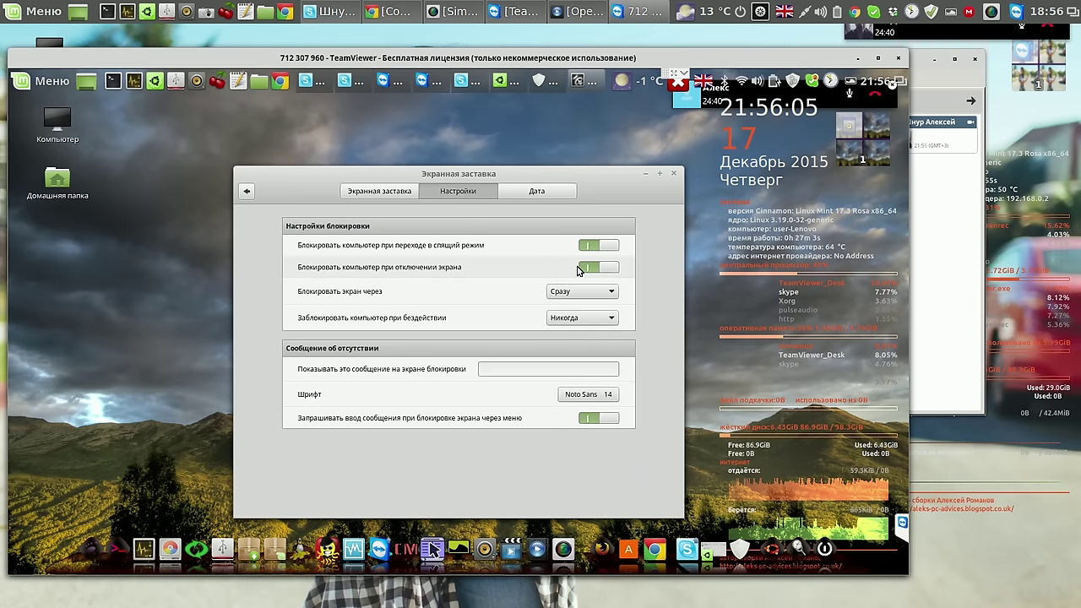
pyautogui.click(612, 292)
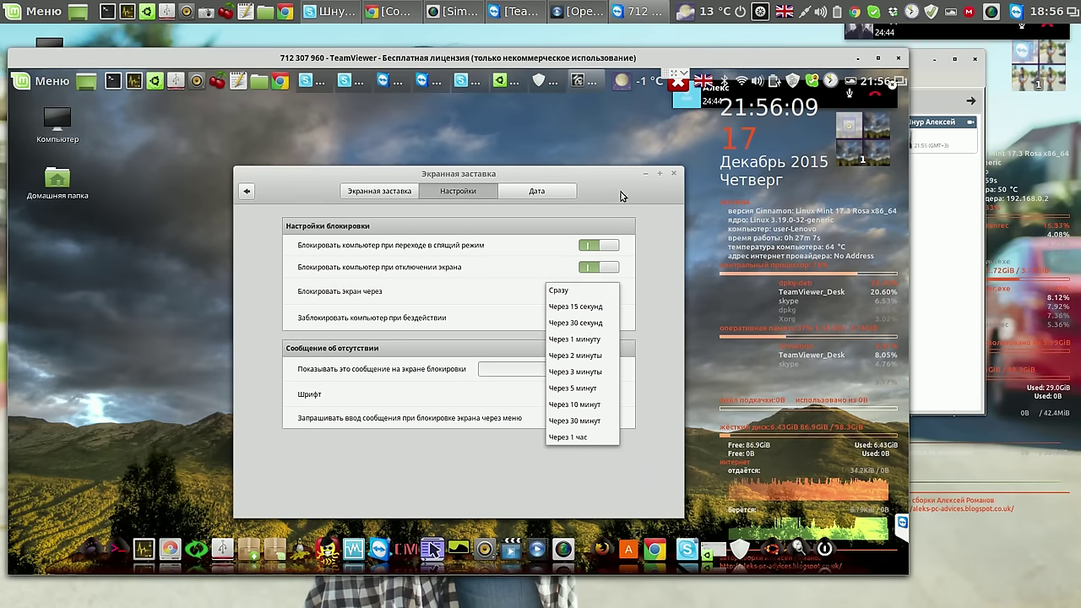
pyautogui.click(564, 263)
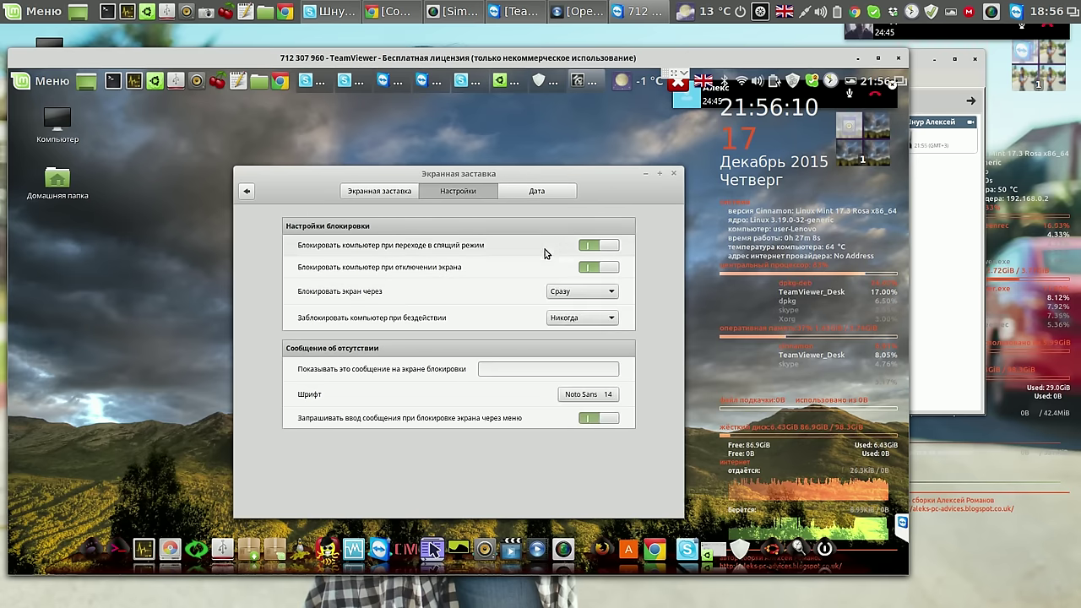
pyautogui.click(247, 194)
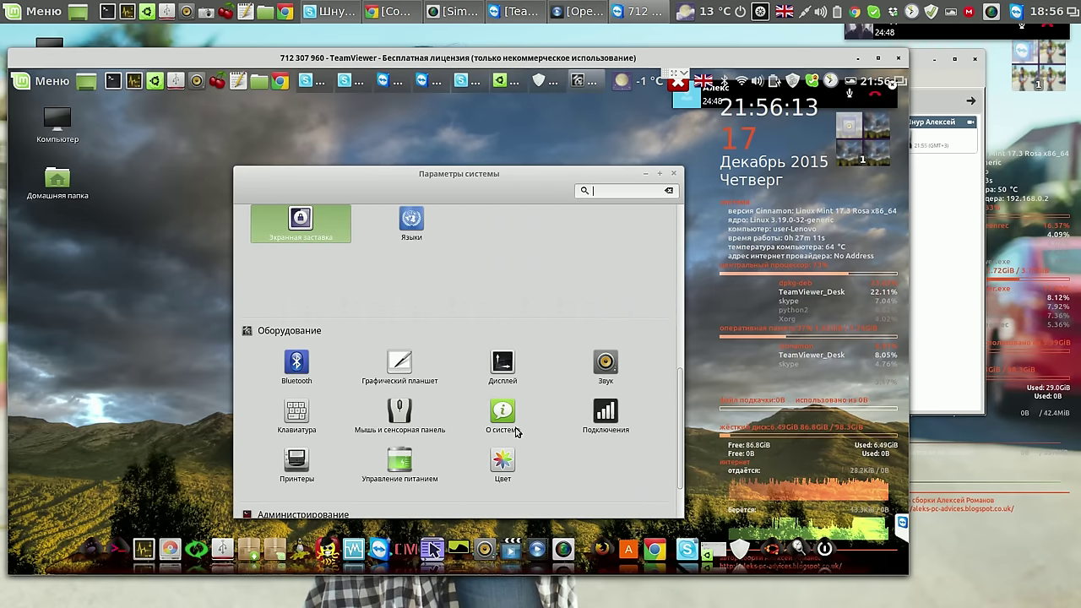
# - Set Power Management's on-AC screen-off delay to Never, then close System Settings
pyautogui.click(400, 461)
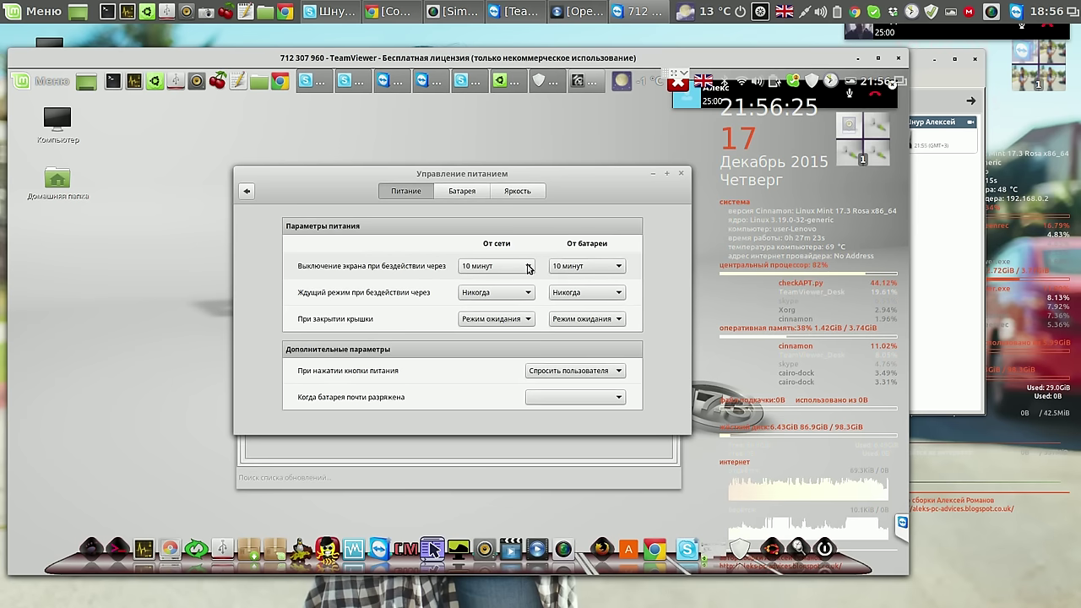
pyautogui.click(530, 267)
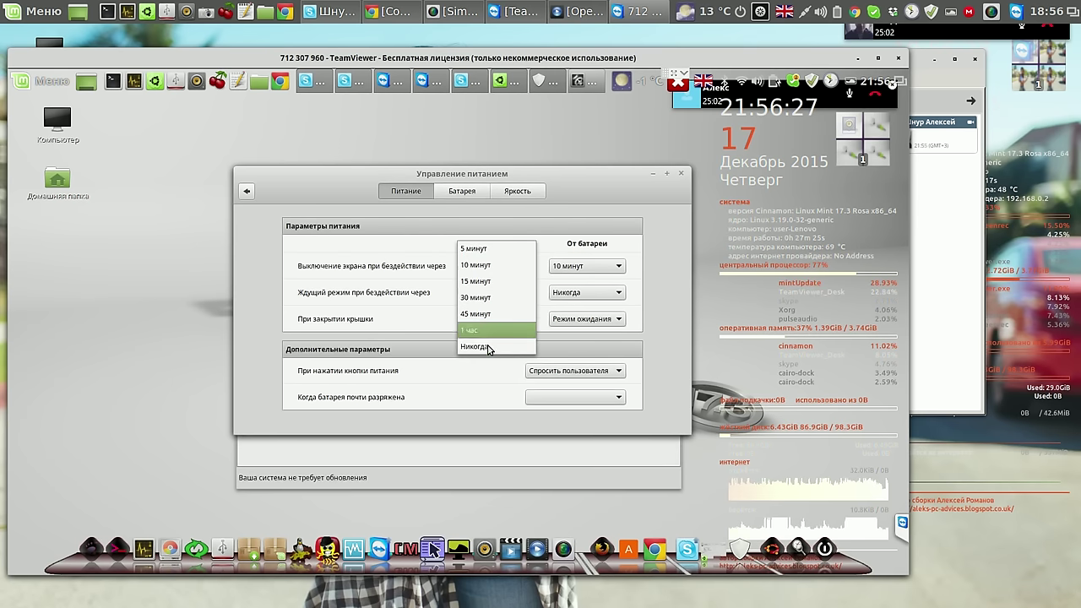
pyautogui.click(489, 348)
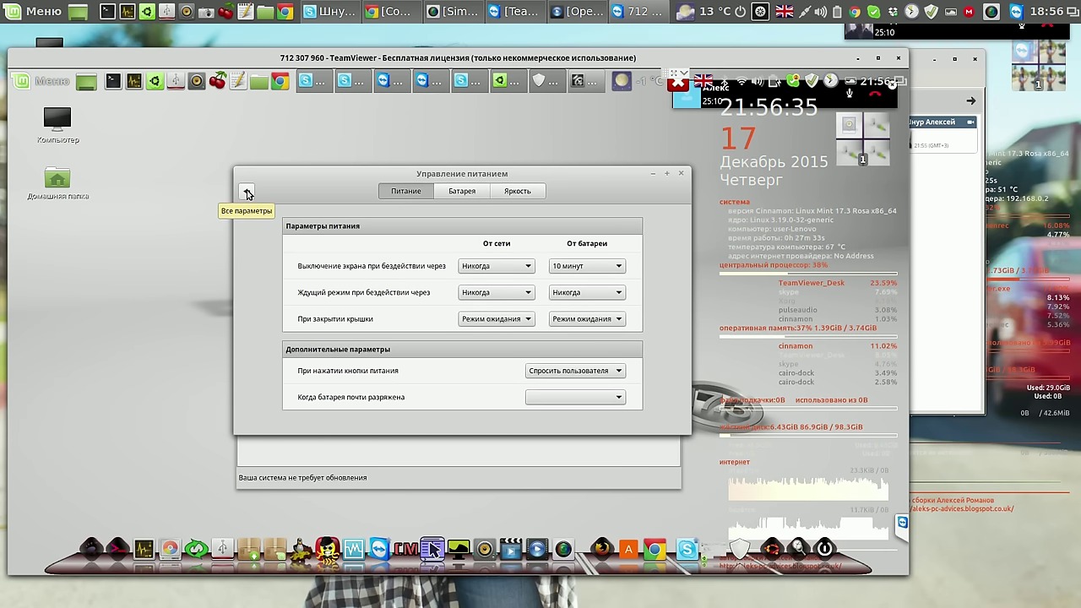
pyautogui.click(247, 194)
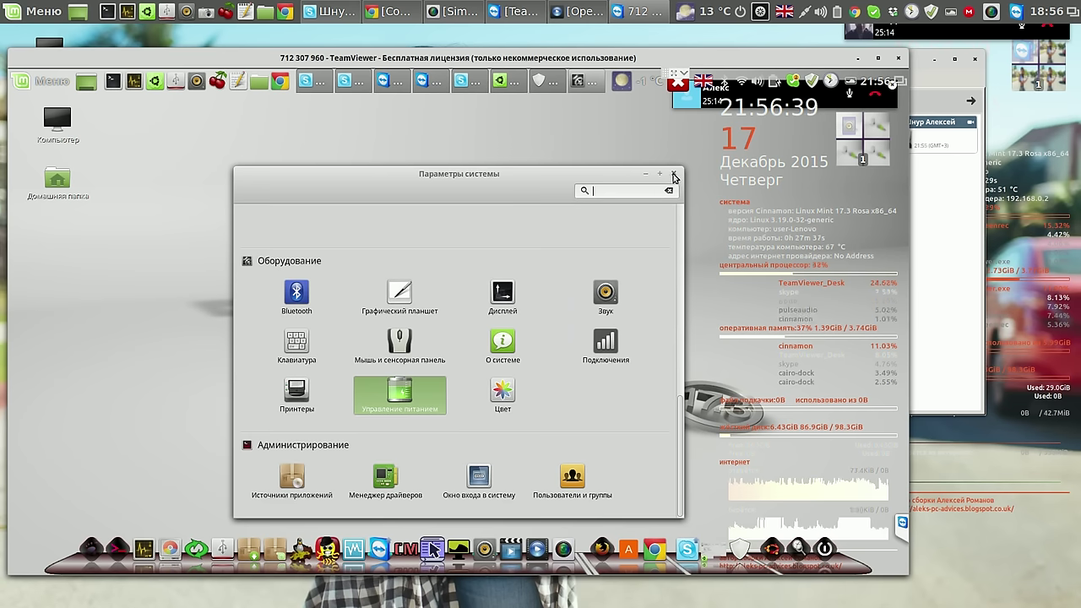
pyautogui.click(674, 177)
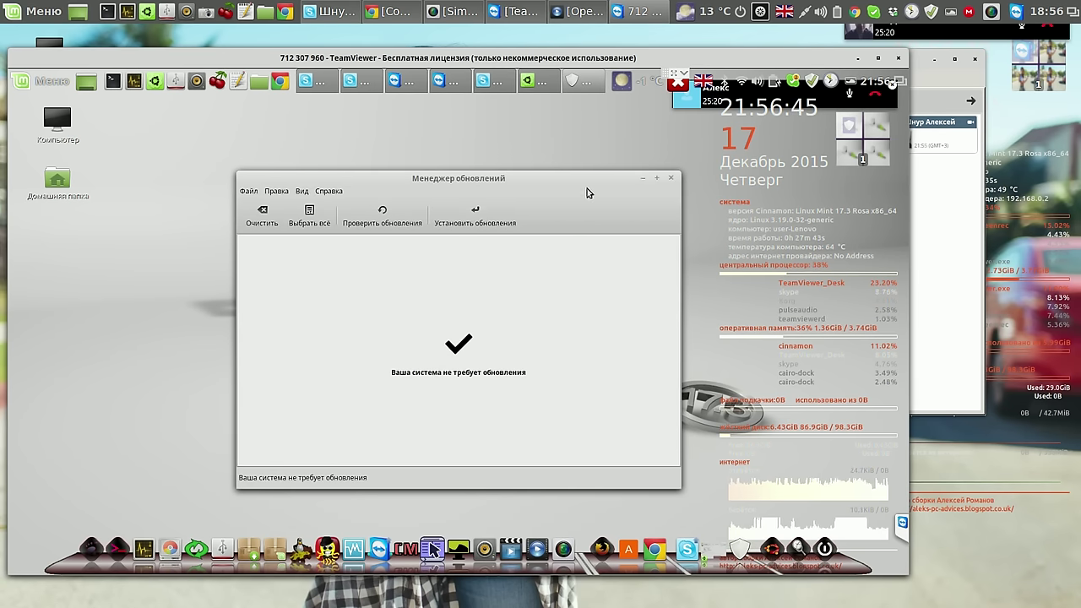
# - Move the Update Manager window up and left, then close it
pyautogui.moveTo(580, 187); pyautogui.dragTo(524, 168)
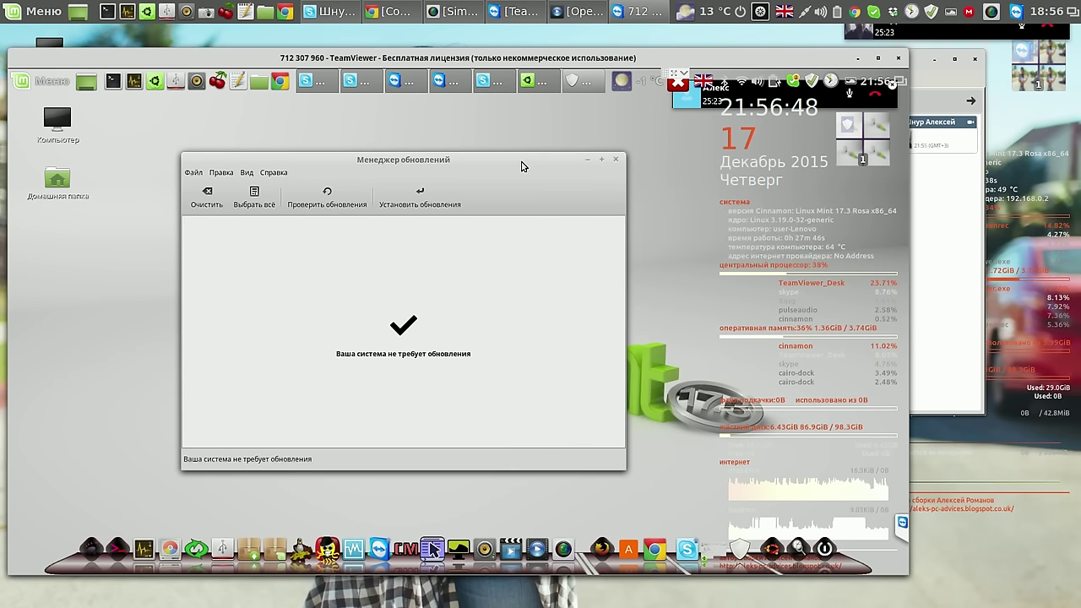
pyautogui.click(615, 160)
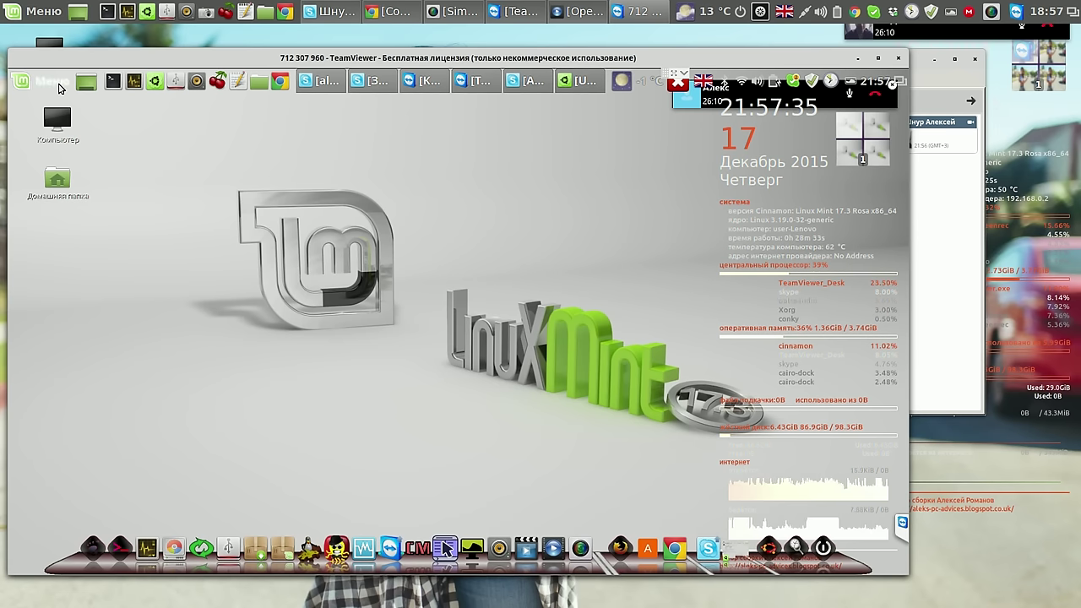
# - In System Settings > Themes, set the icon theme to Mint-X-Aqua
pyautogui.click(60, 88)
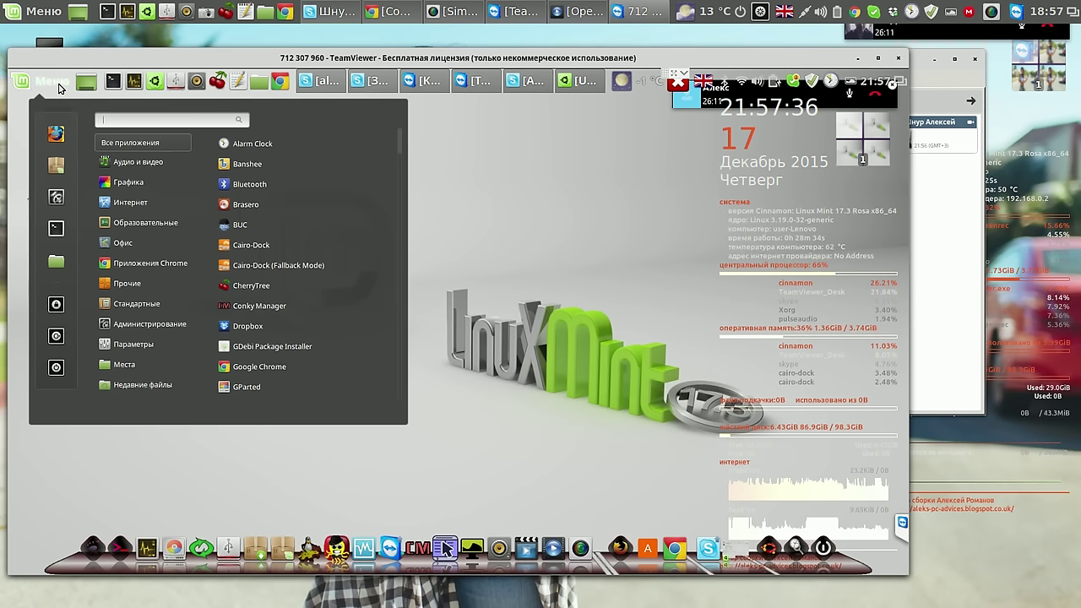
pyautogui.click(57, 198)
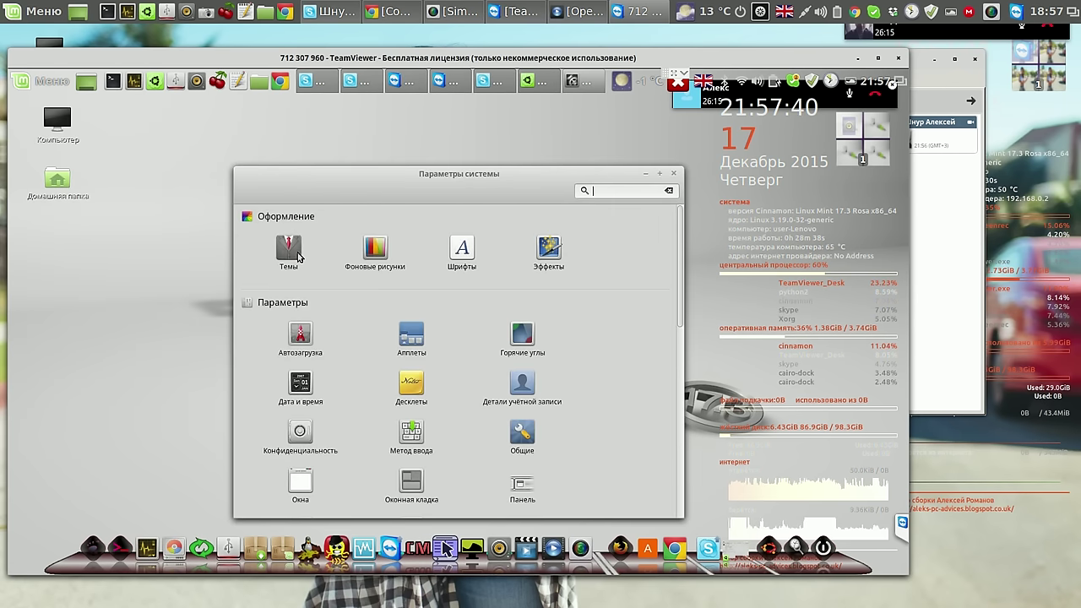
pyautogui.click(298, 256)
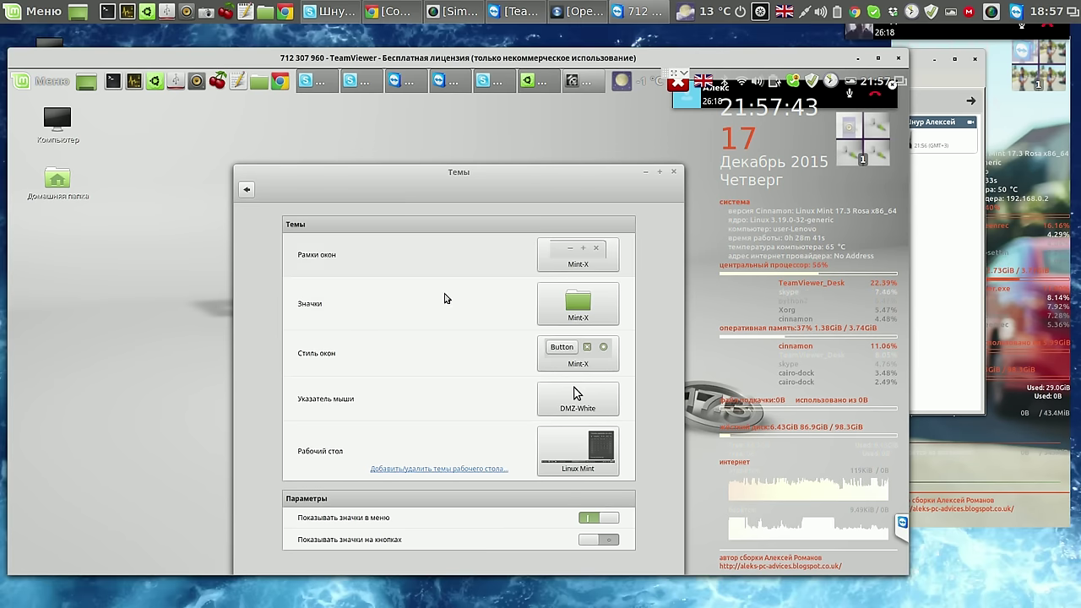
pyautogui.click(600, 309)
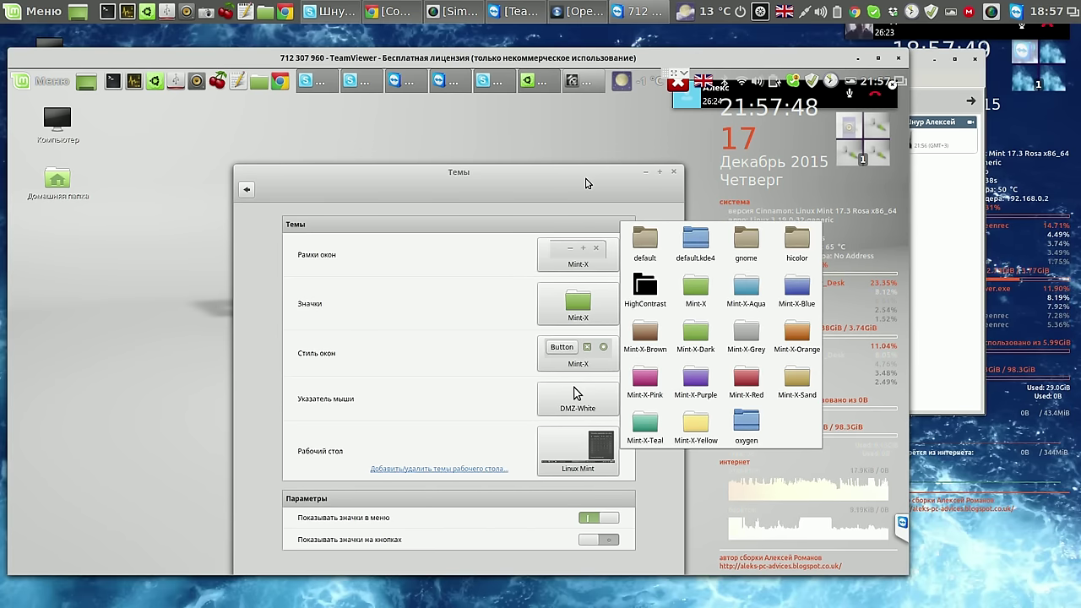
pyautogui.press('Down')
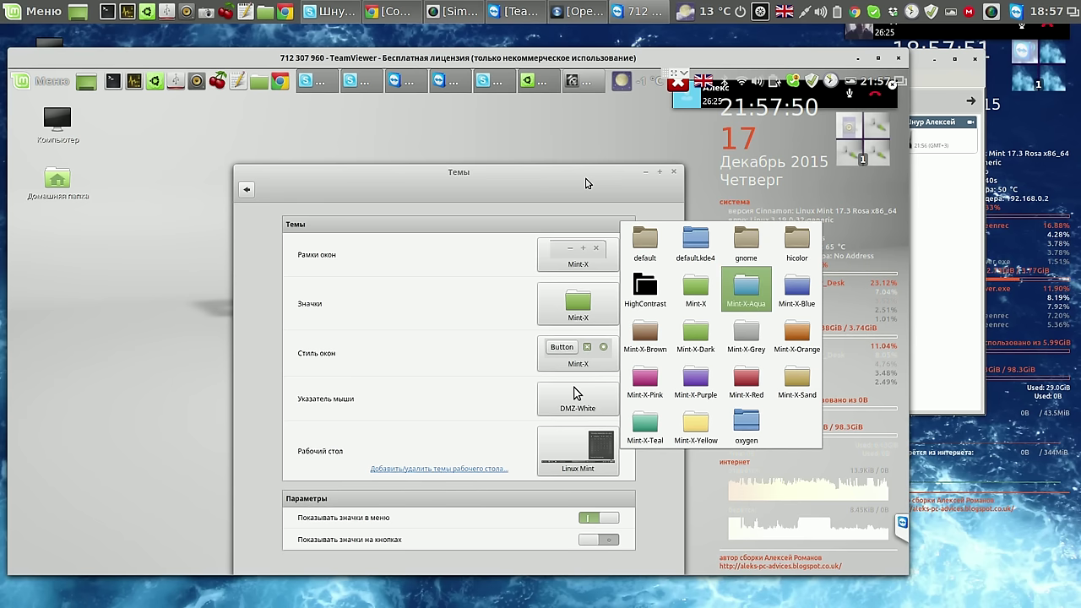
pyautogui.press('Return')
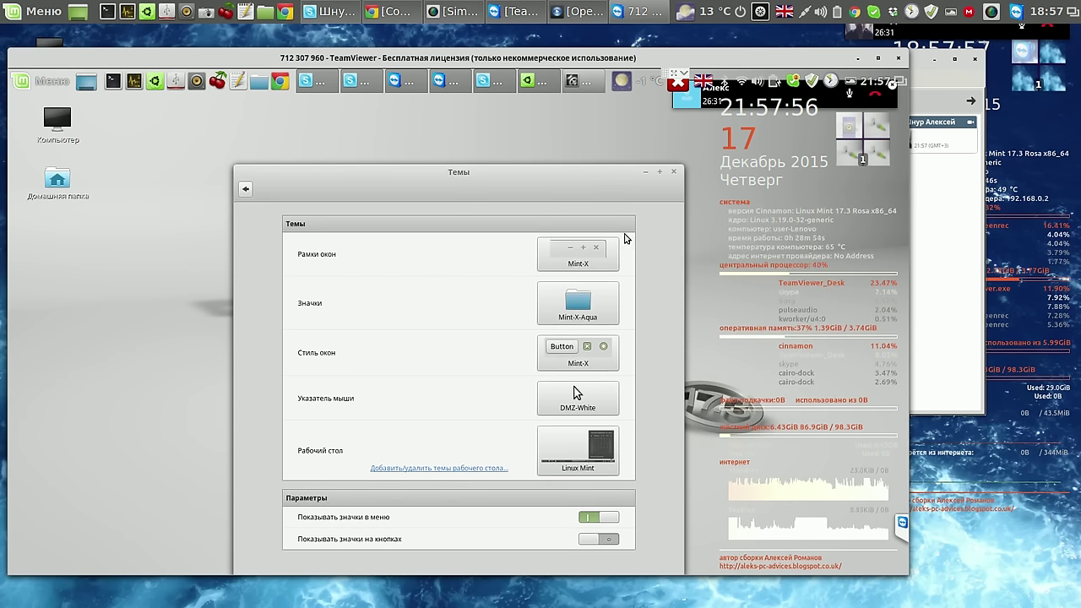
# - Set the desktop theme to cinnamon and close the Themes window
pyautogui.click(580, 460)
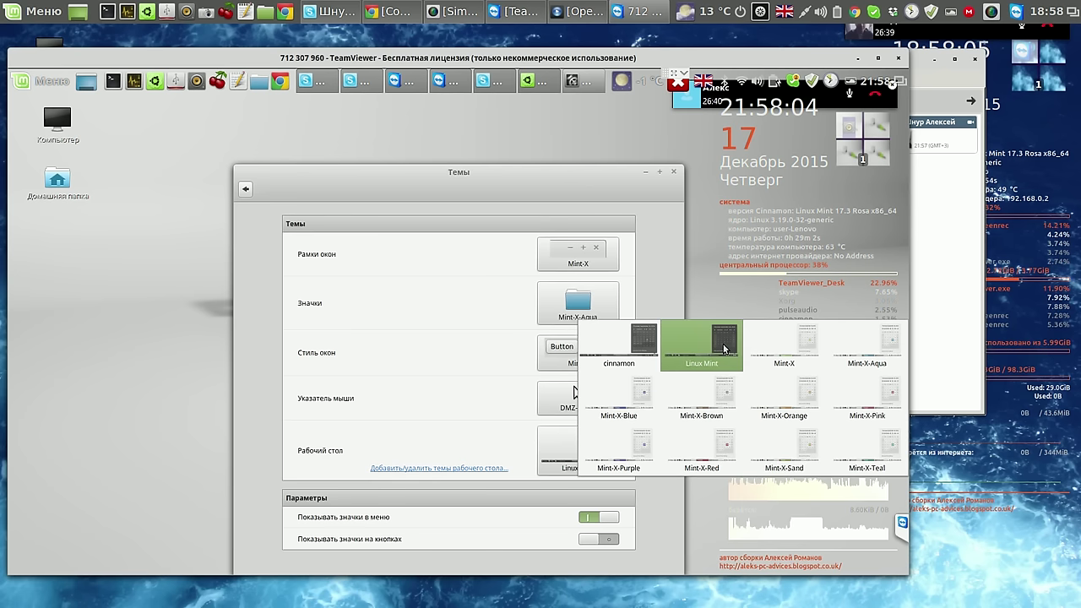
pyautogui.press('Escape')
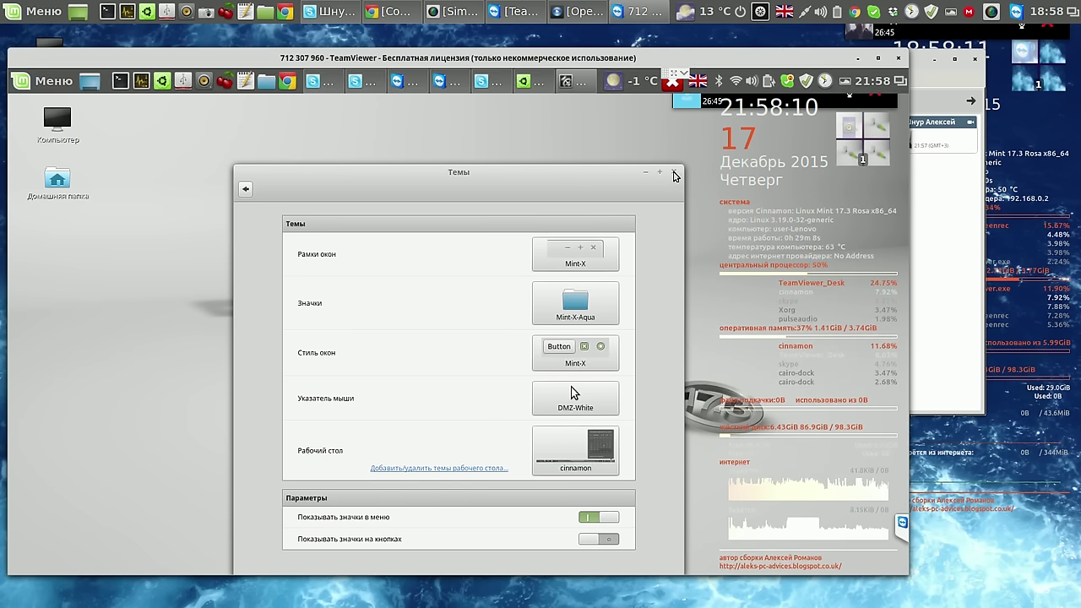
pyautogui.click(675, 173)
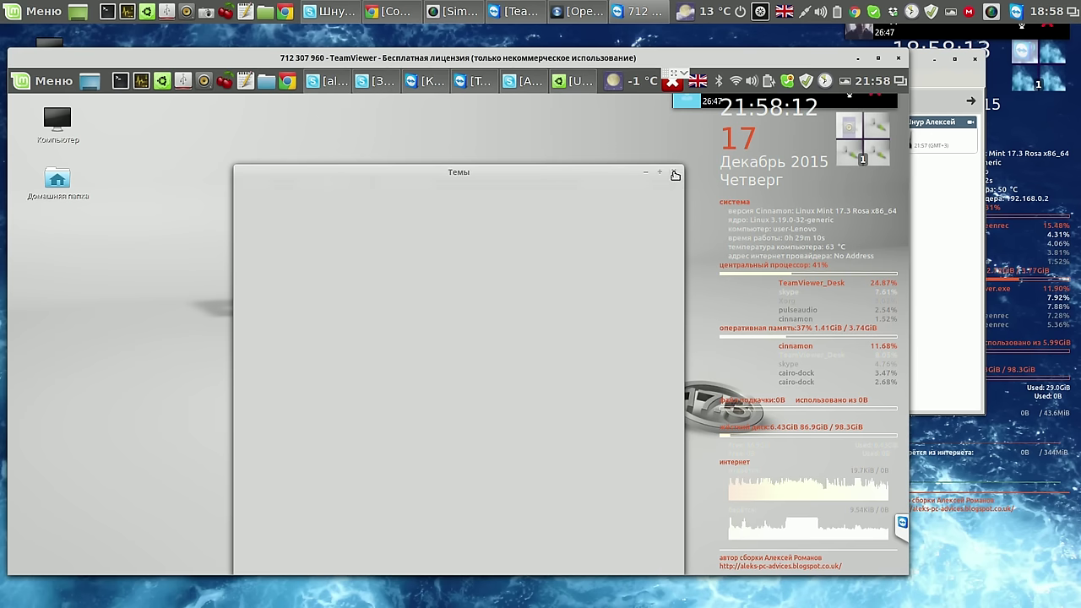